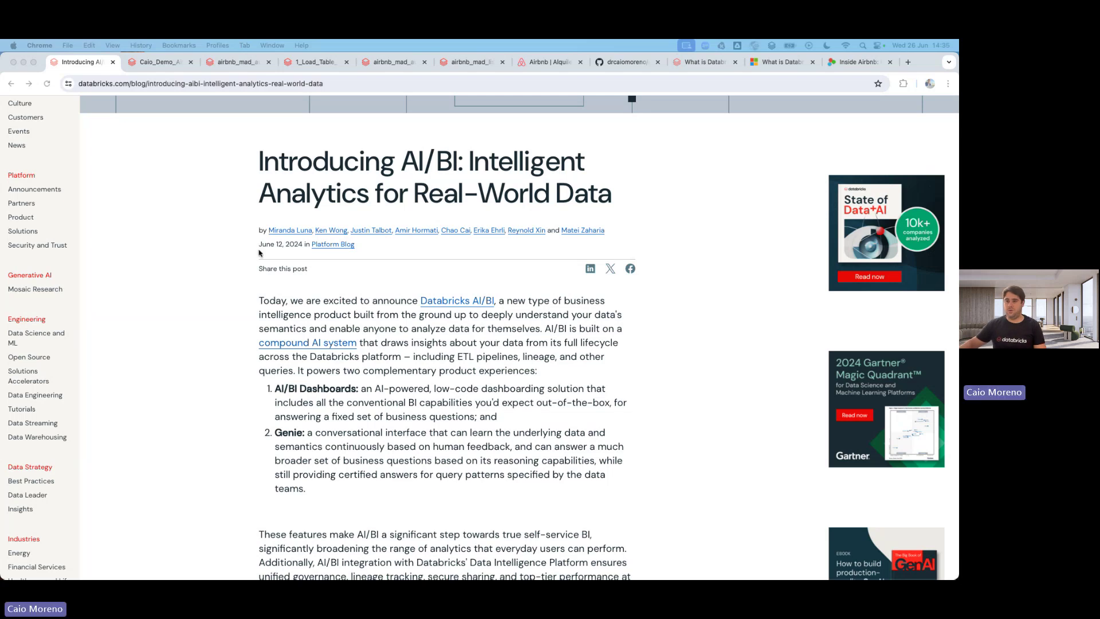
Read through the 'Introducing AI/BI' blog post and mark its Genie section heading
scroll(374, 324, "down", 5)
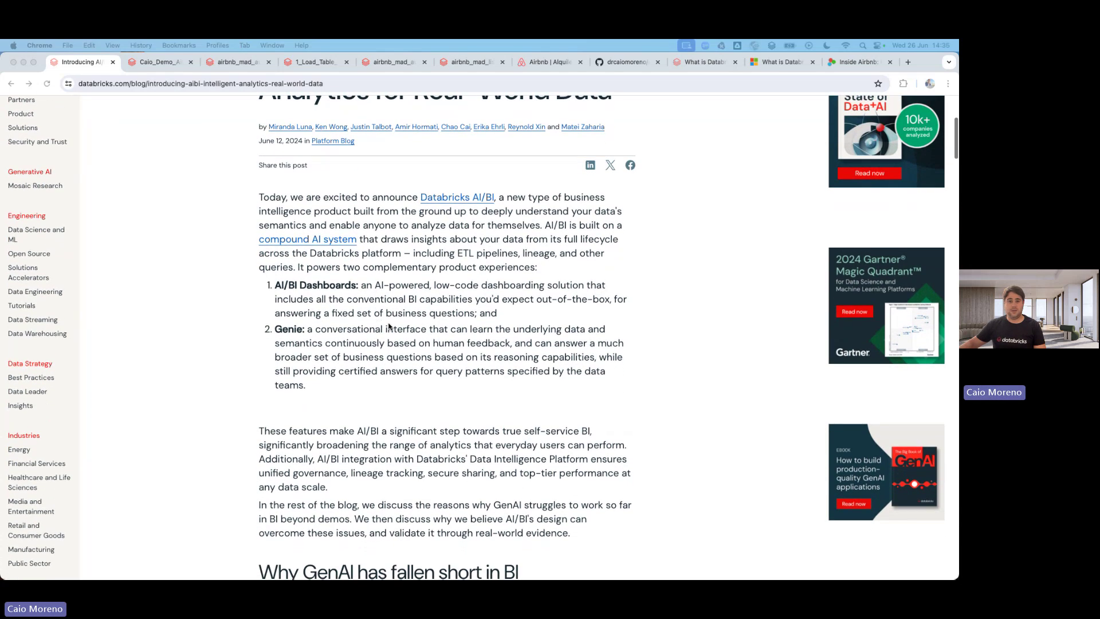
scroll(401, 328, "down", 1)
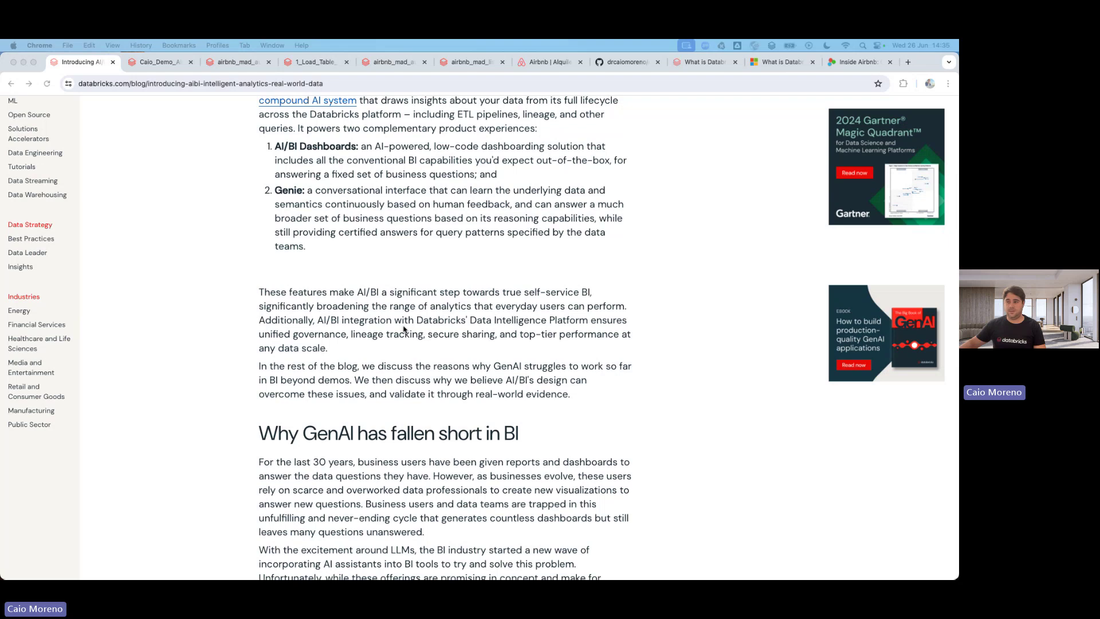
scroll(404, 328, "down", 5)
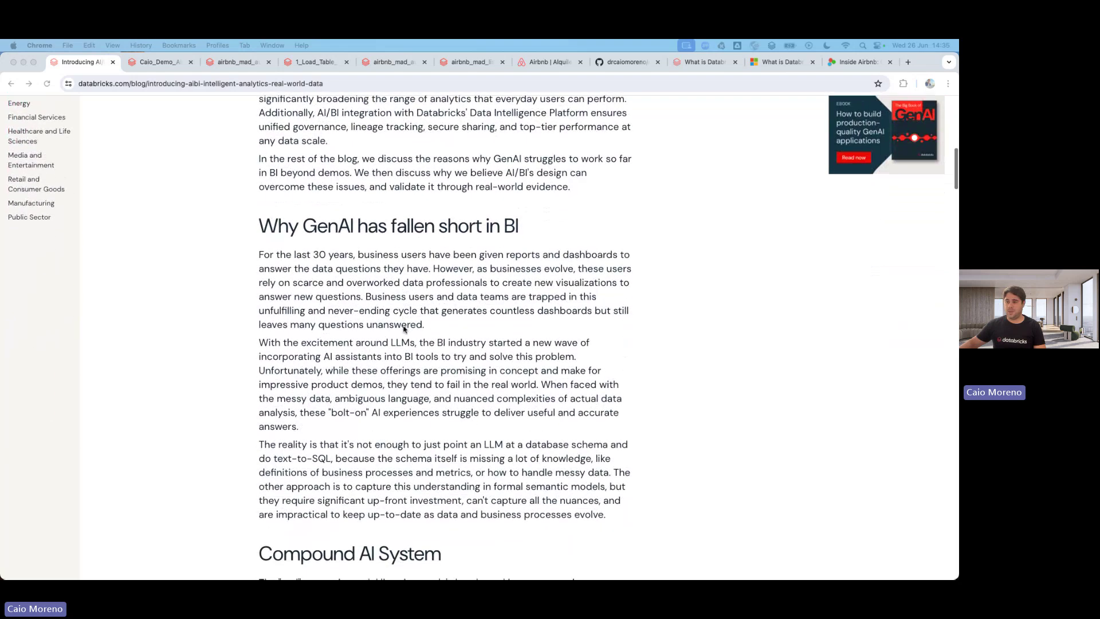
scroll(403, 328, "down", 2)
scroll(404, 328, "down", 5)
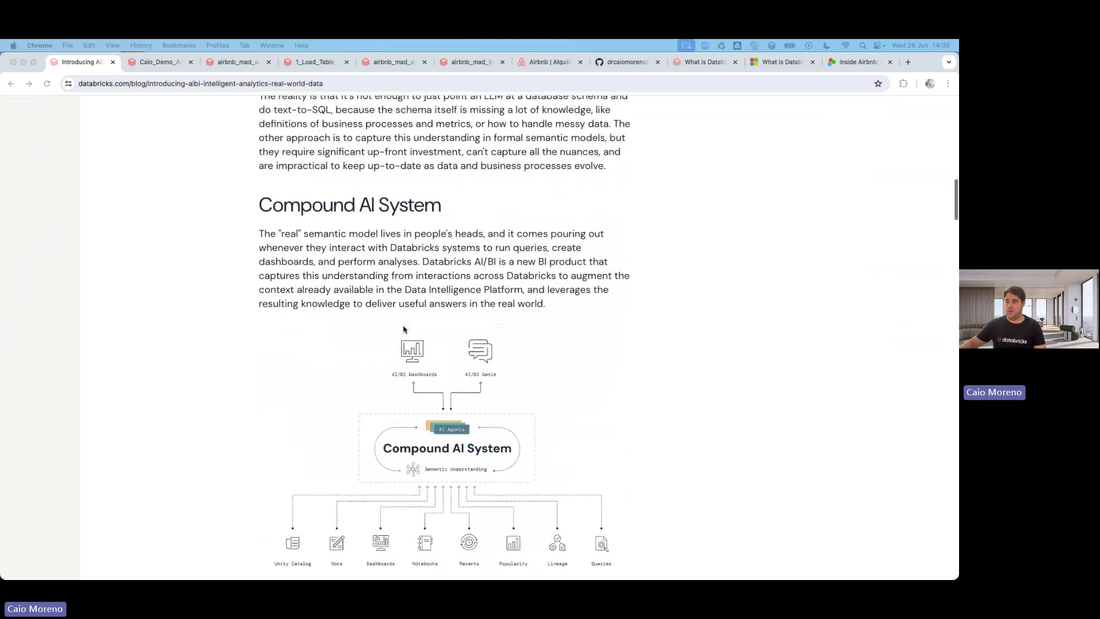
scroll(403, 328, "down", 2)
scroll(367, 298, "up", 3)
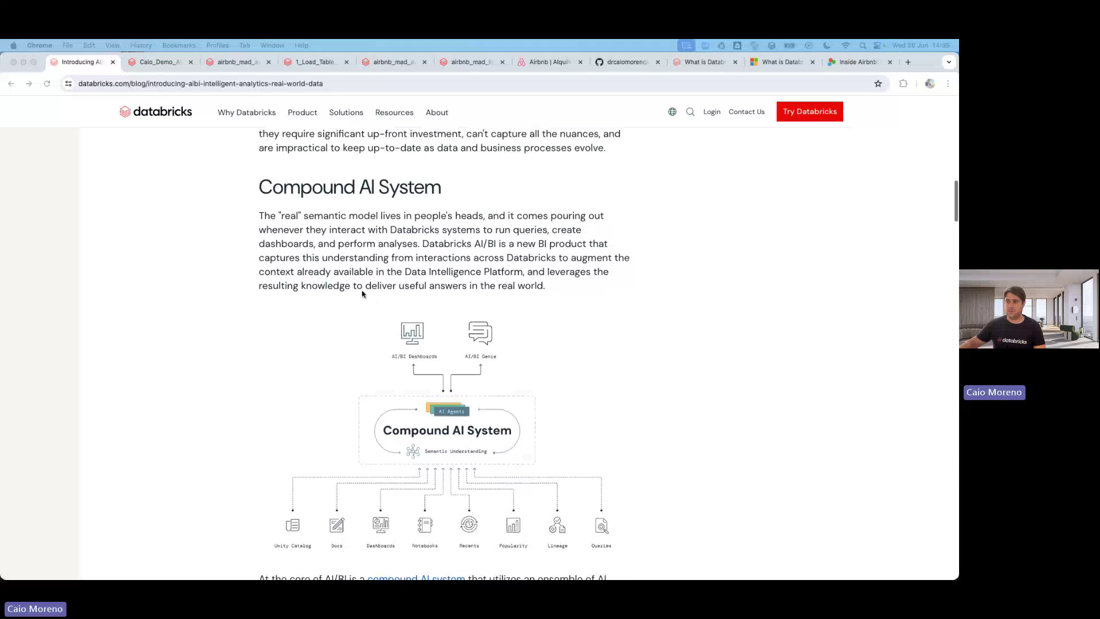
scroll(334, 238, "down", 12)
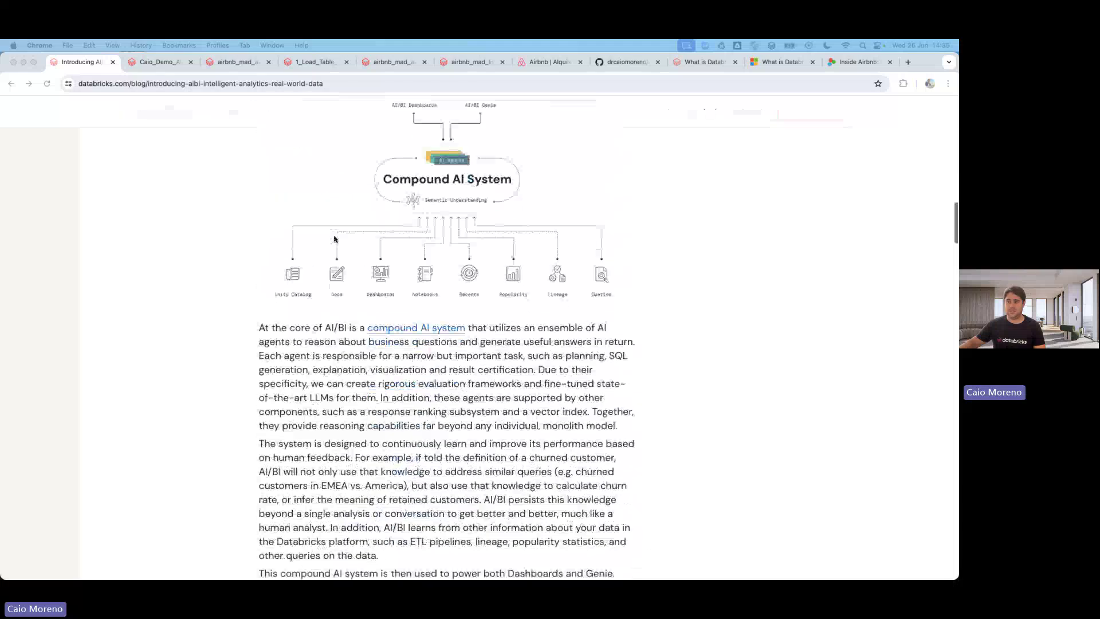
scroll(335, 239, "down", 10)
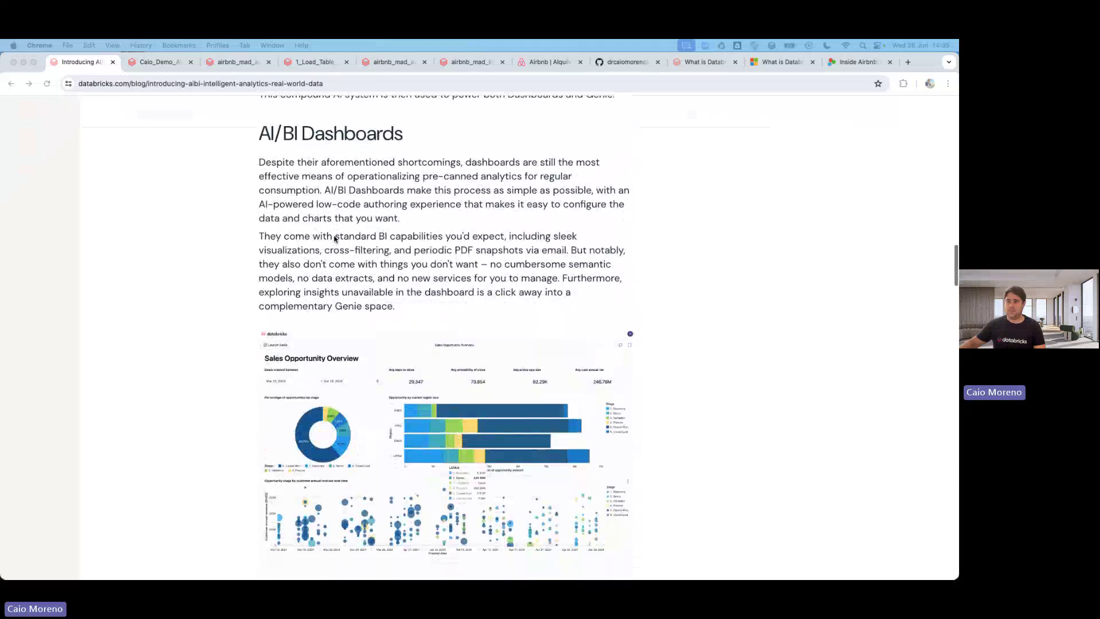
scroll(334, 238, "down", 3)
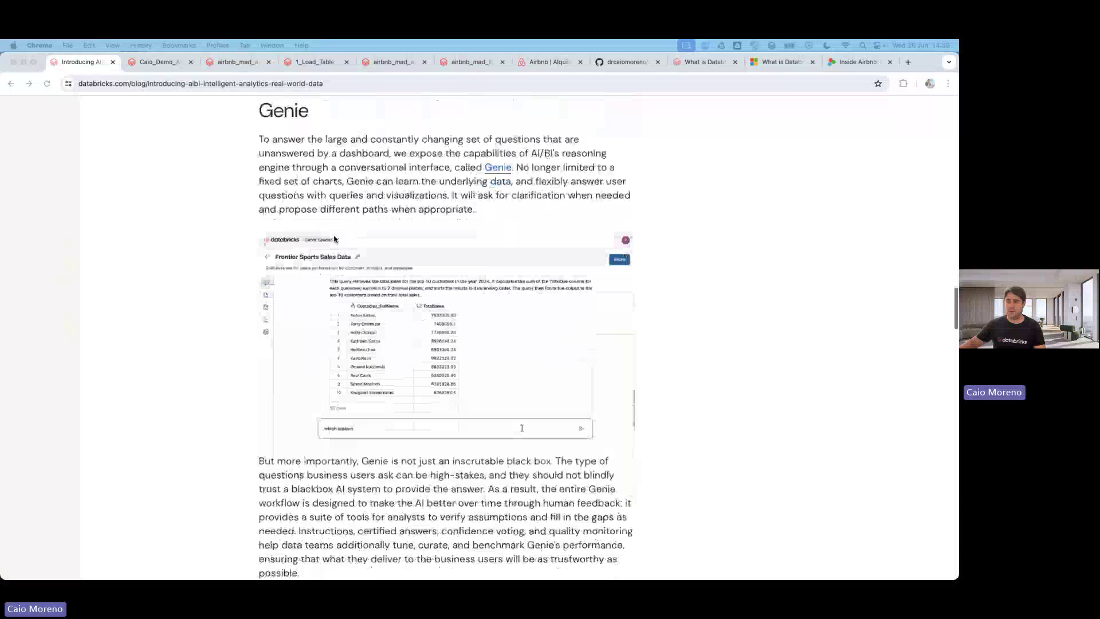
scroll(334, 238, "down", 12)
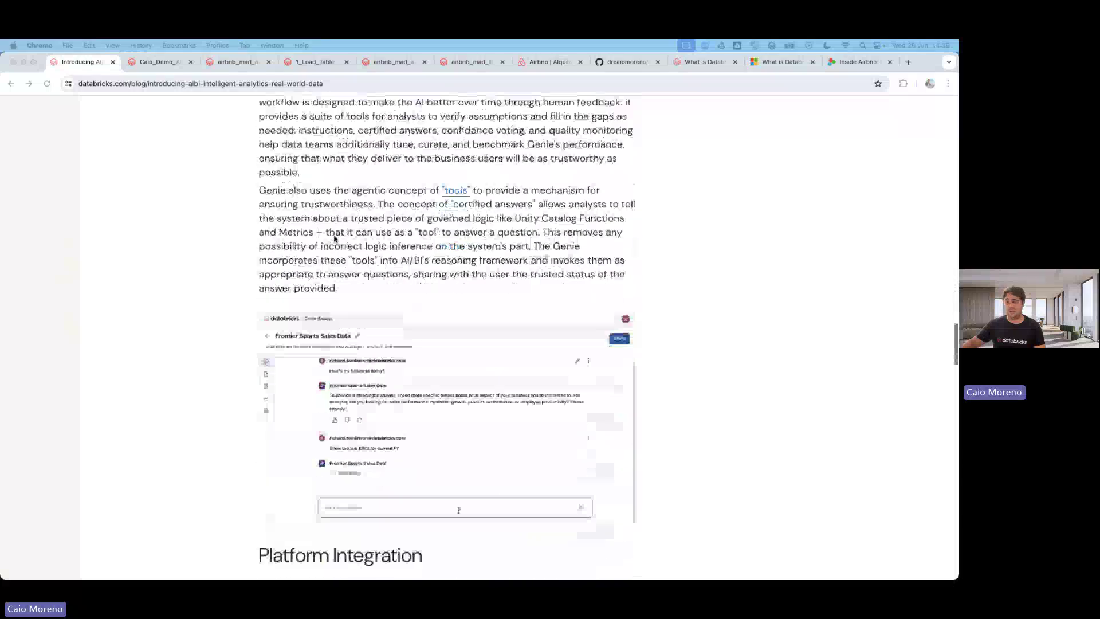
scroll(336, 239, "down", 3)
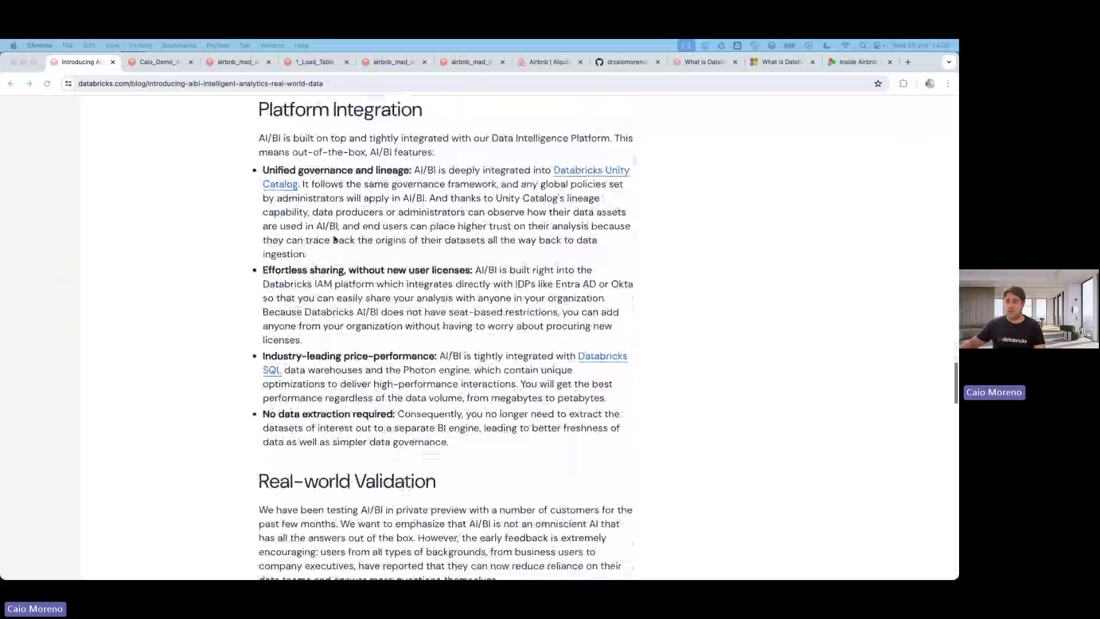
scroll(335, 240, "up", 10)
scroll(334, 239, "up", 5)
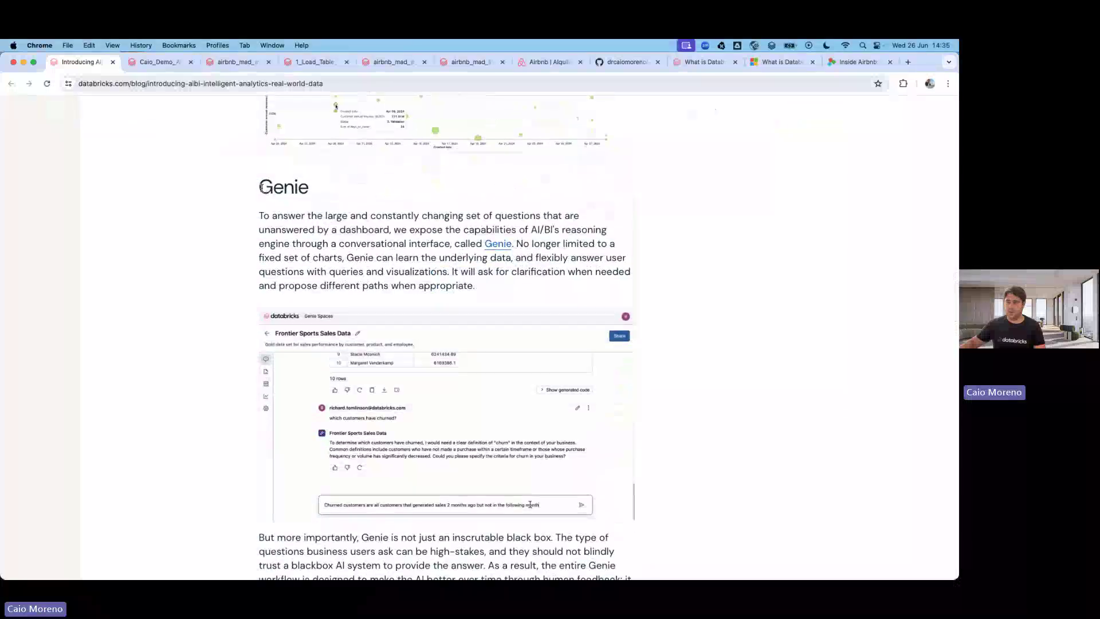
double_click(317, 193)
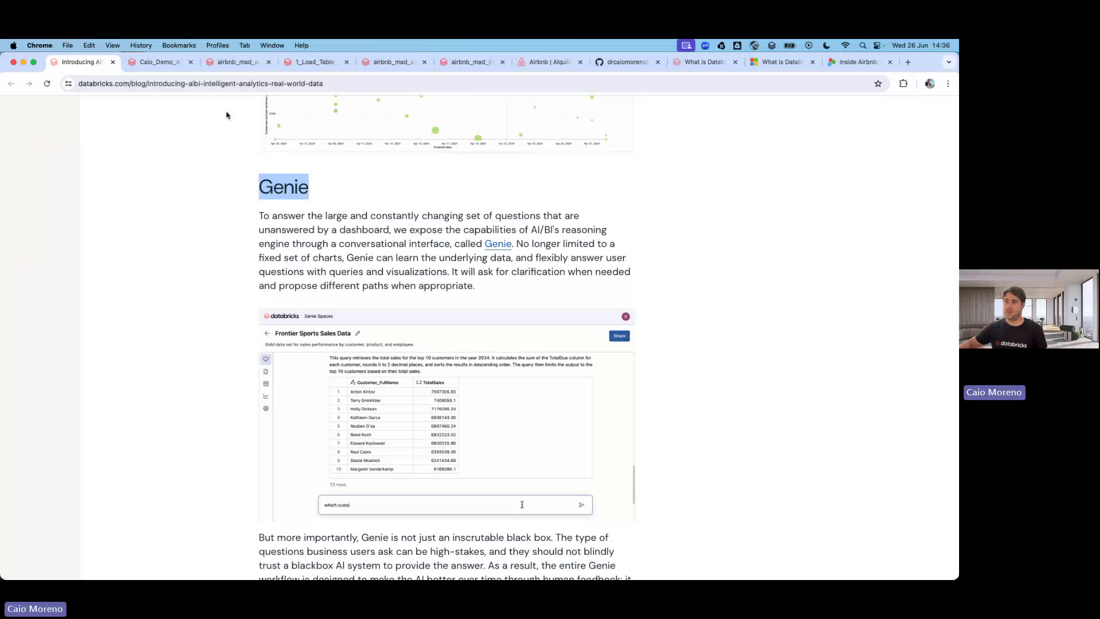
Sign back in with Single Sign On and open 1_Load_Table_Listing from the workshop repo's notebooks folder
left_click(160, 62)
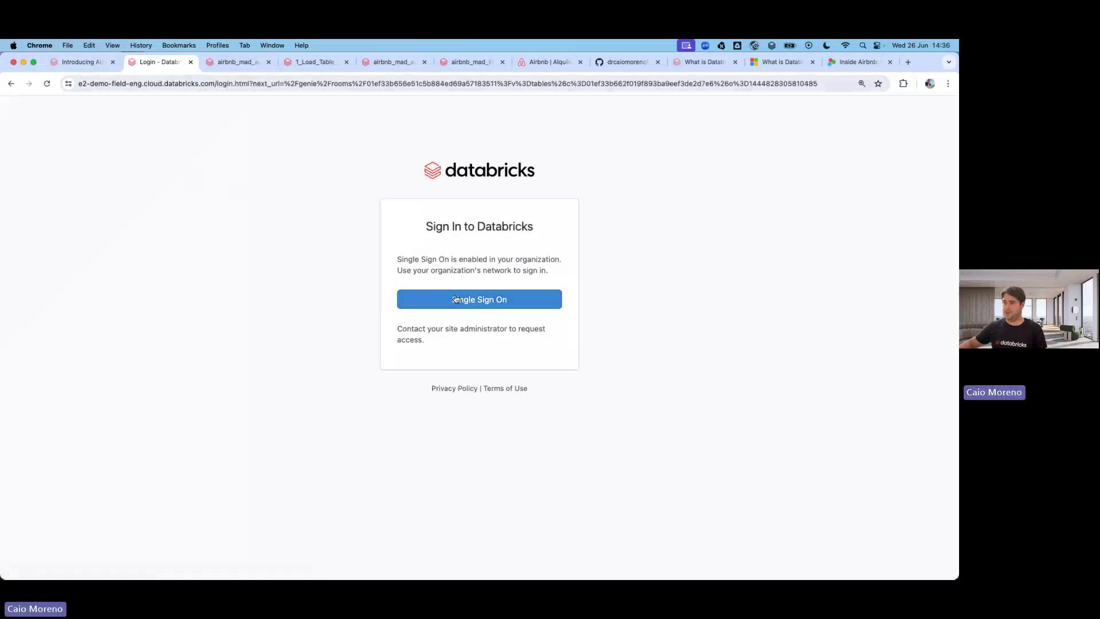
left_click(465, 300)
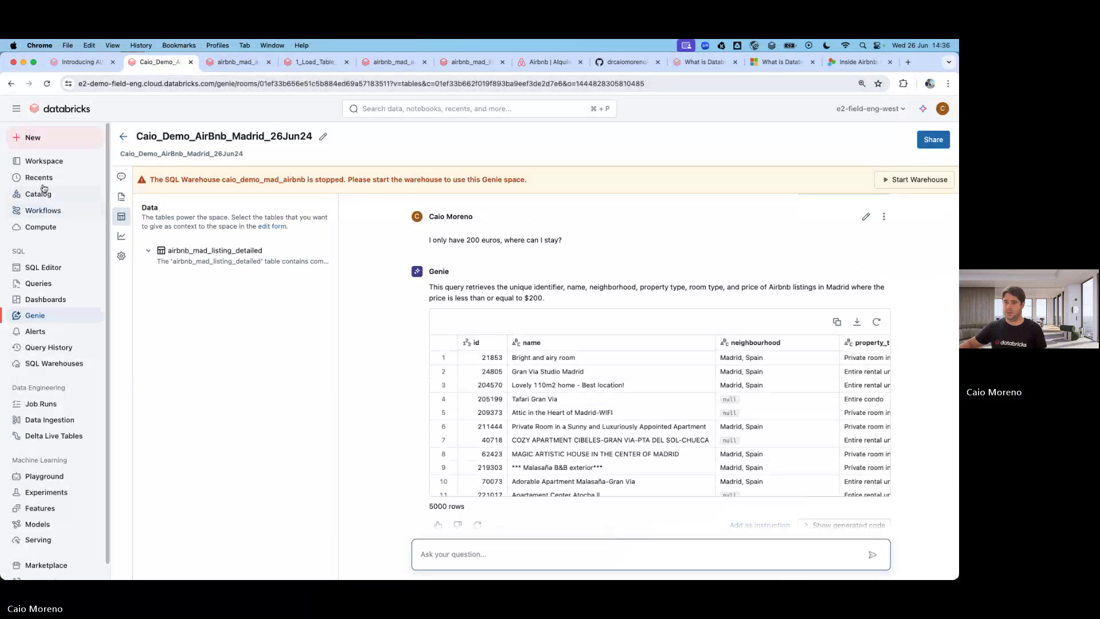
left_click(45, 162)
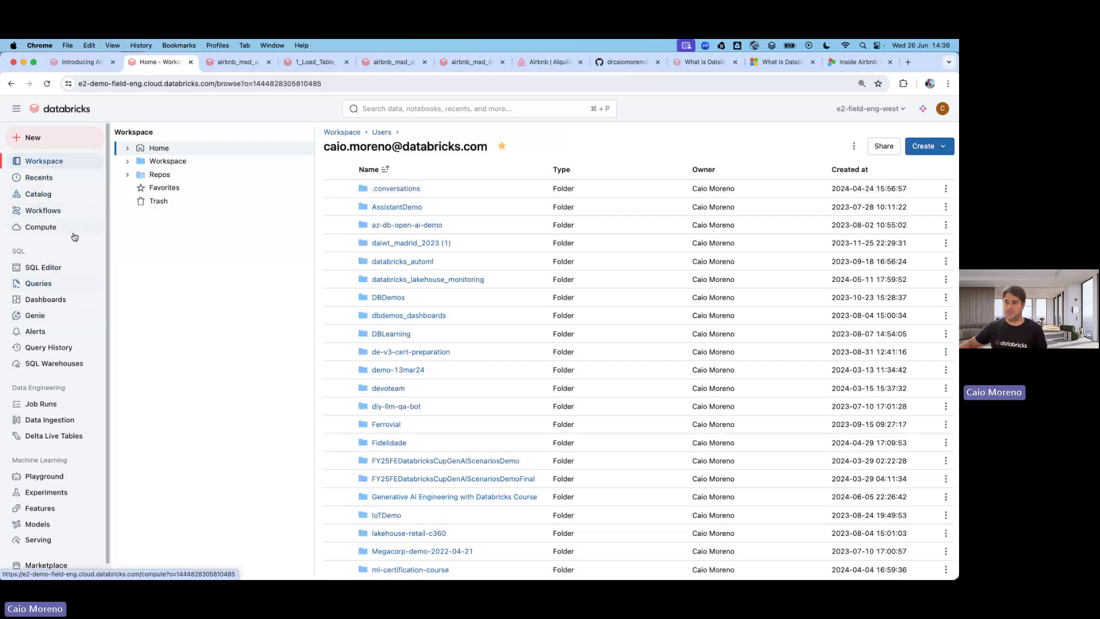
left_click(128, 161)
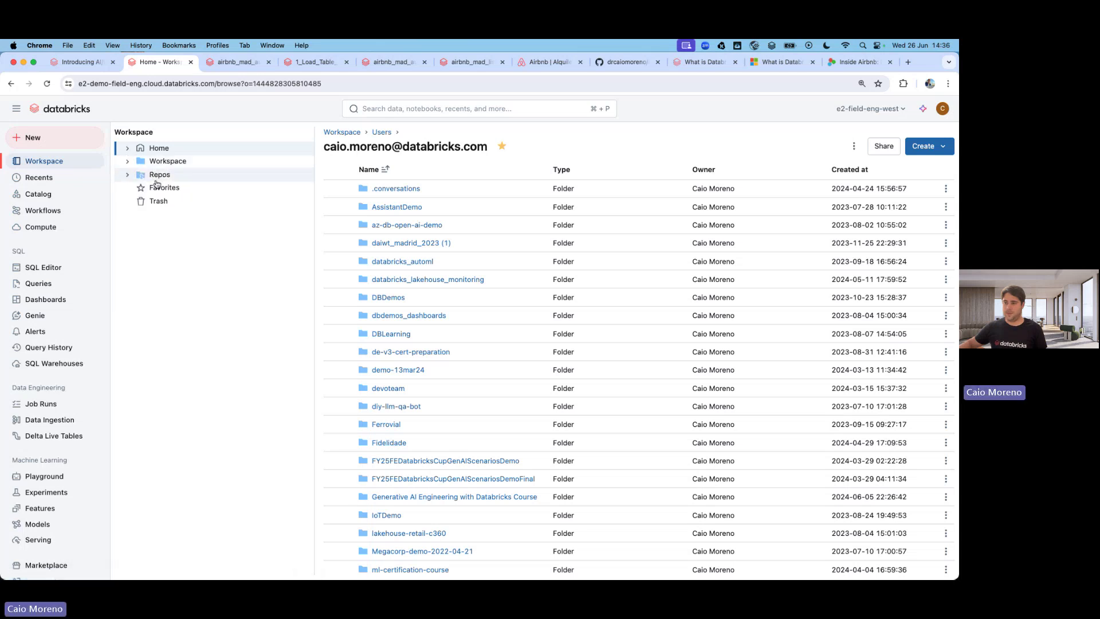
left_click(161, 174)
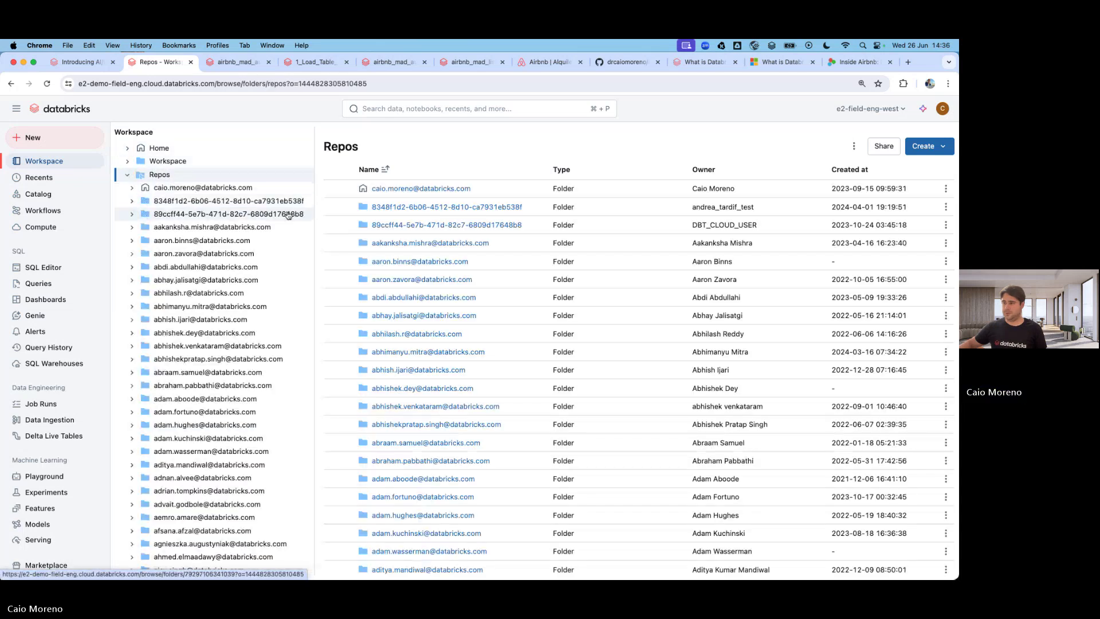
left_click(398, 189)
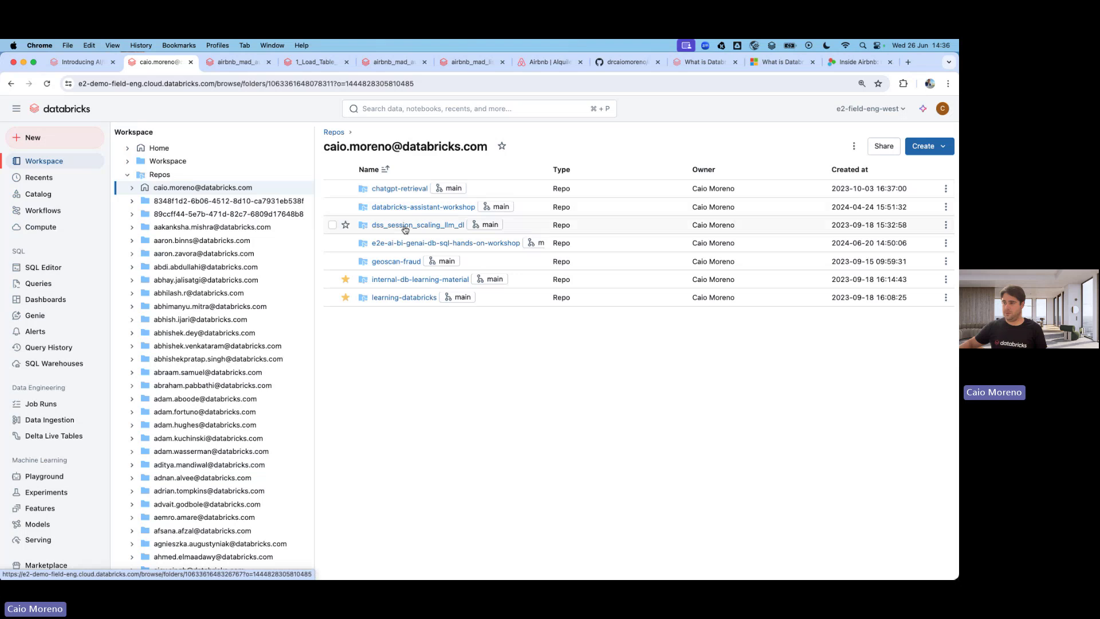
left_click(389, 243)
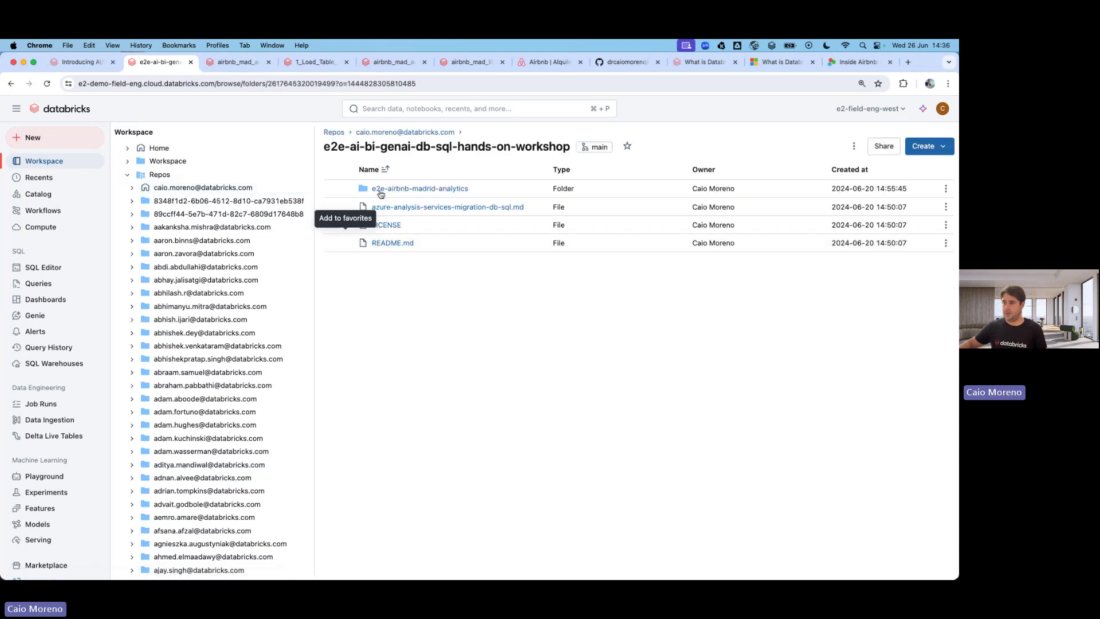
left_click(407, 189)
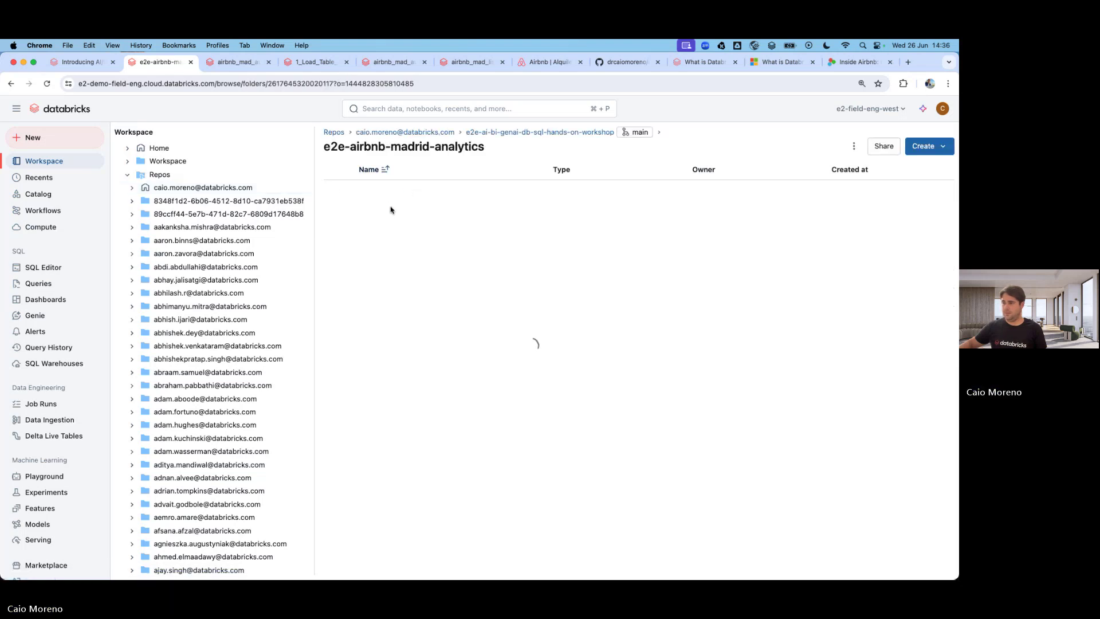
left_click(390, 189)
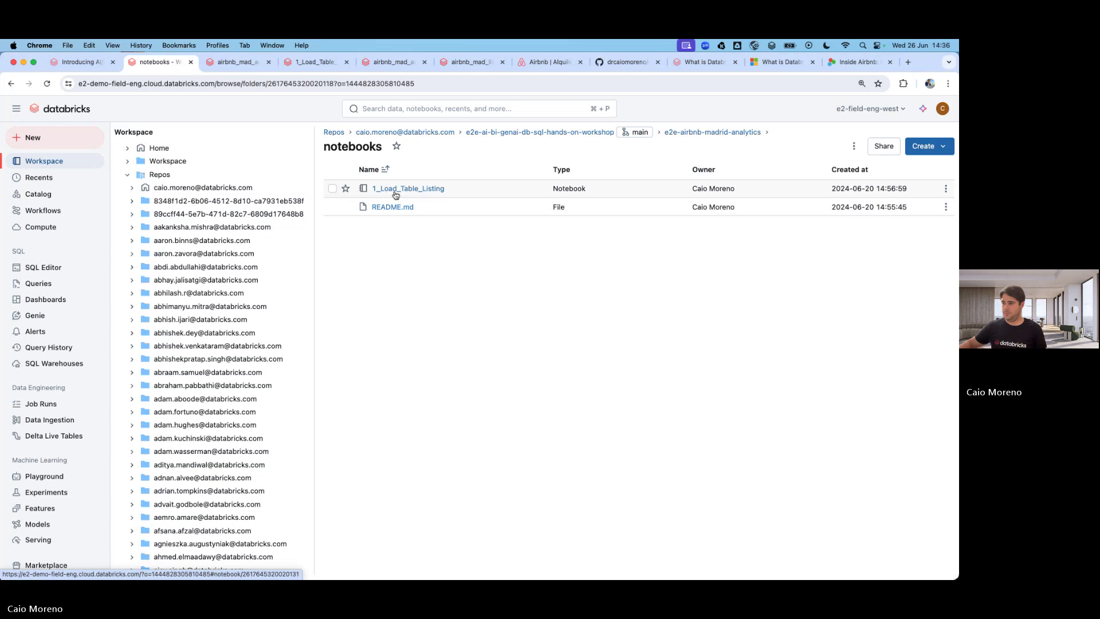
left_click(384, 193)
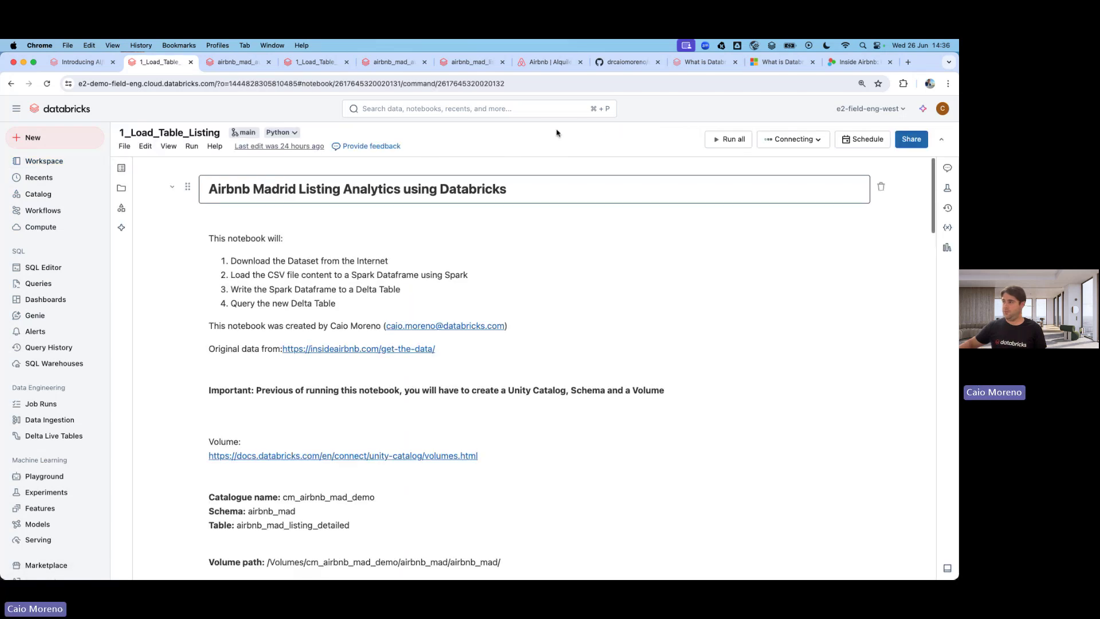
Move the workshop repo README tab beside the blog tab, glance at it, and return to the load notebook
left_click_drag(623, 62, 175, 62)
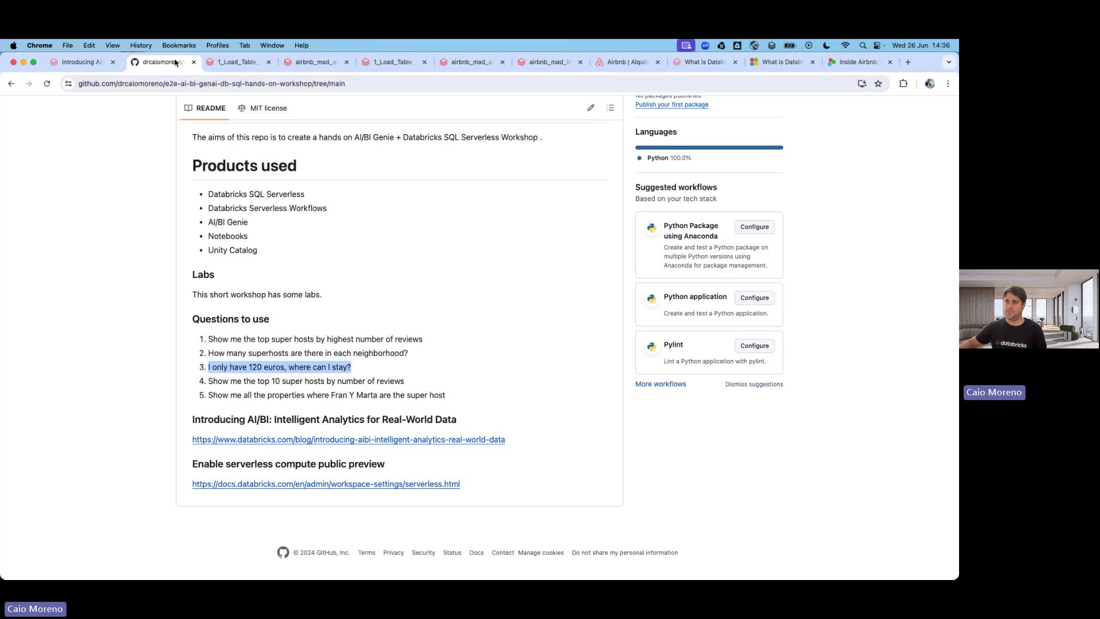
scroll(291, 223, "up", 10)
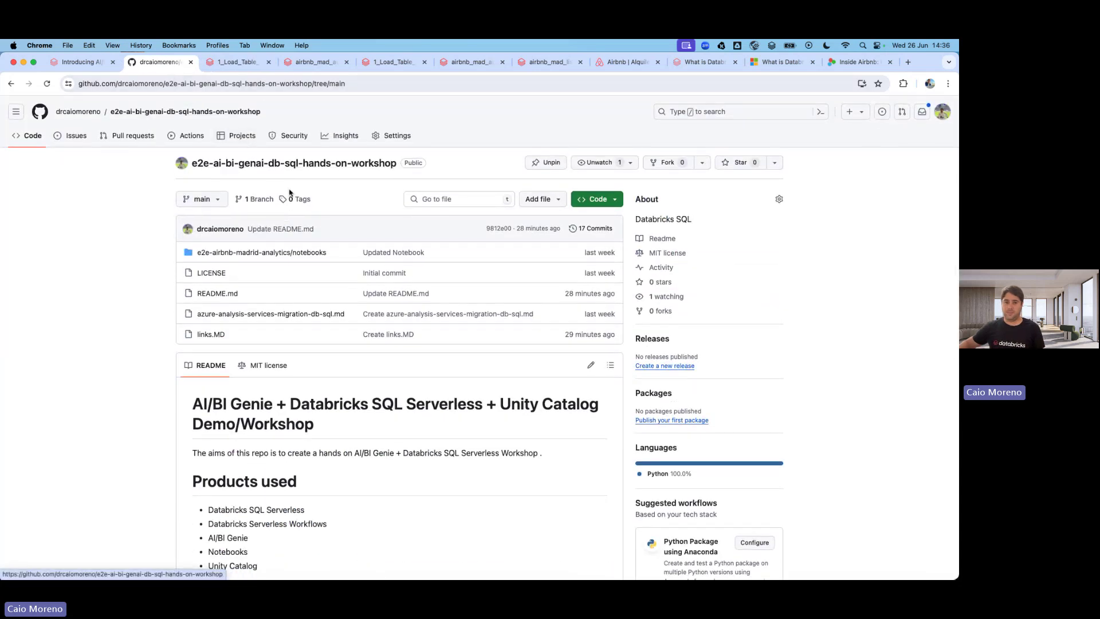
scroll(326, 215, "down", 8)
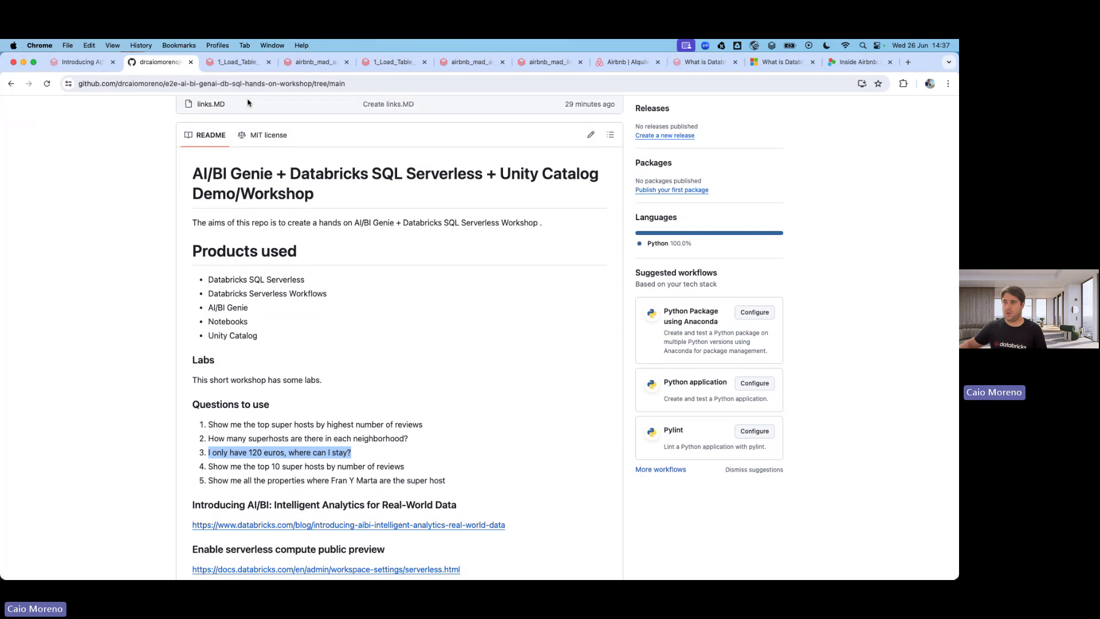
left_click(234, 62)
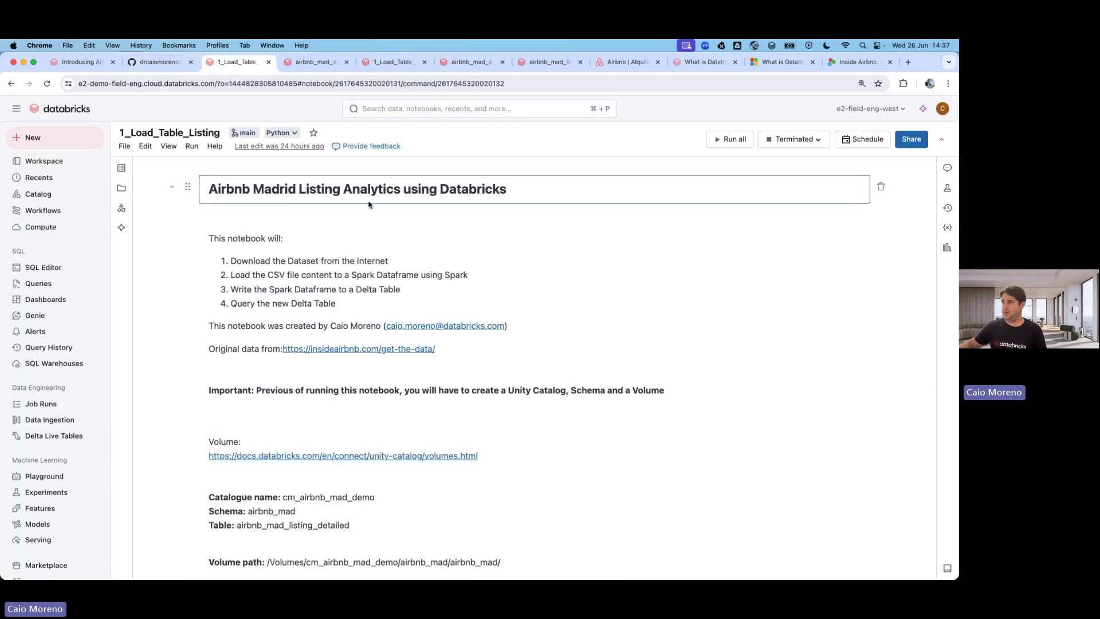
Scroll to the bottom of the Airbnb Madrid listings, then bring up the Inside Airbnb Madrid dataset files
left_click(621, 63)
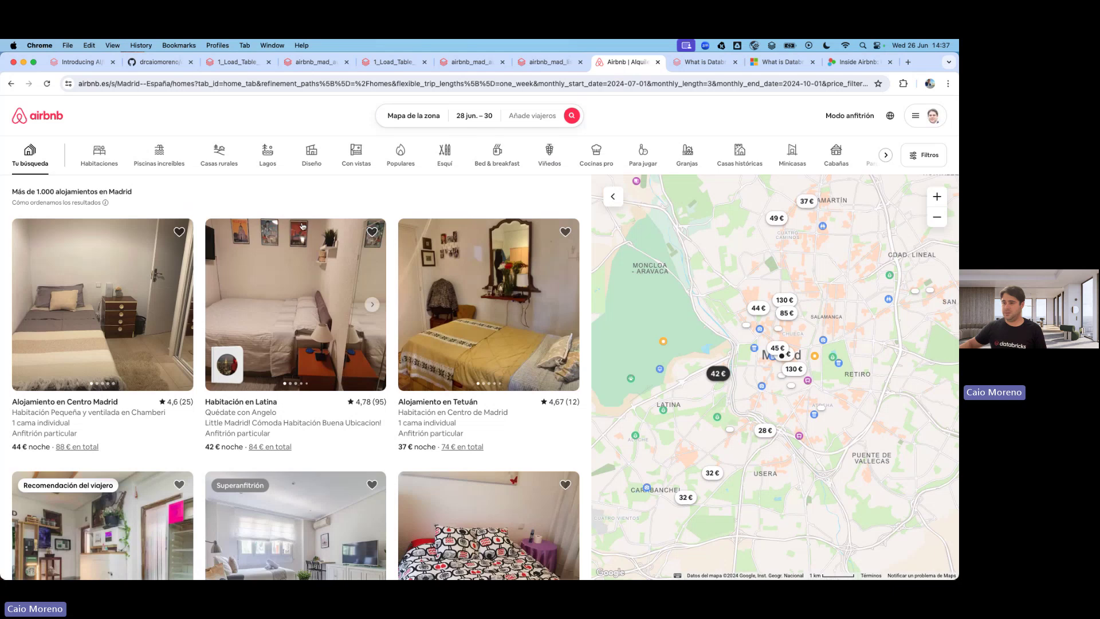
scroll(310, 222, "down", 10)
scroll(284, 221, "down", 15)
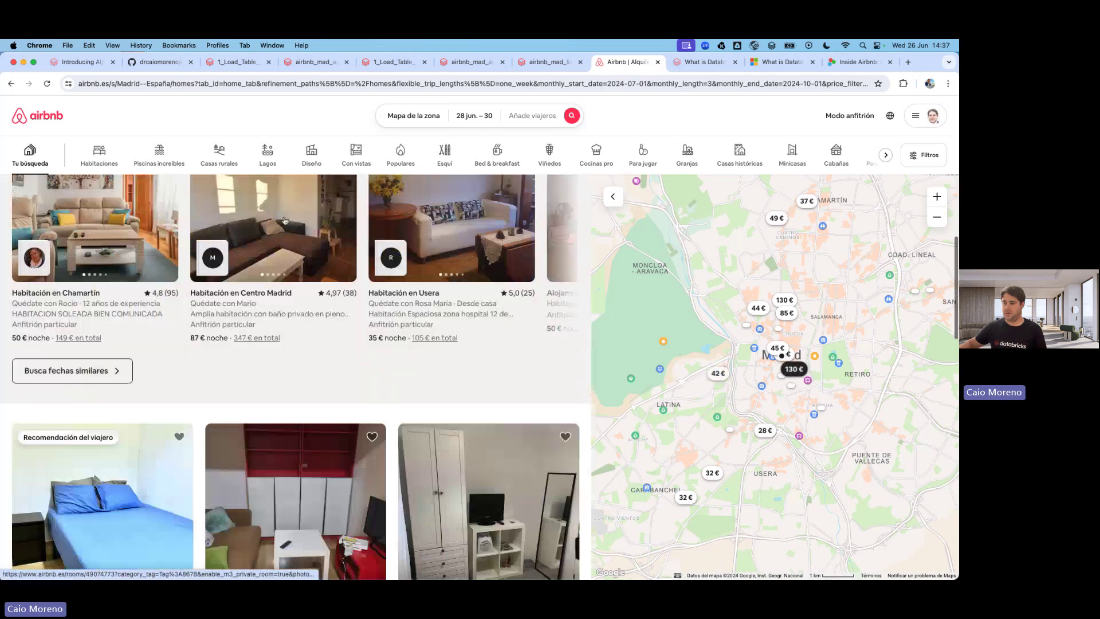
scroll(285, 221, "down", 5)
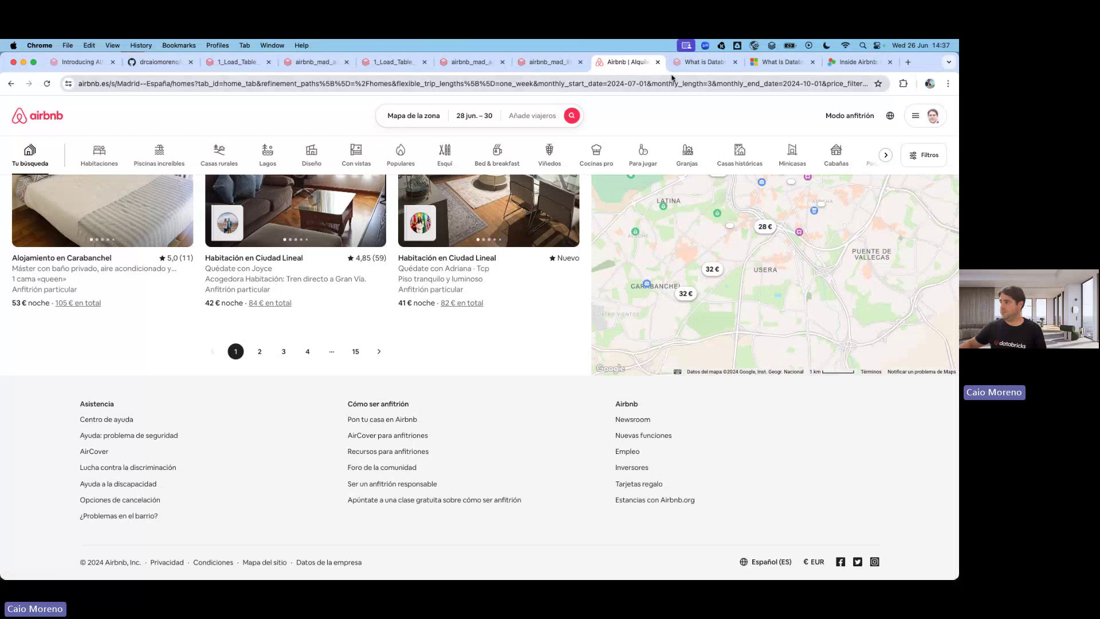
left_click(855, 67)
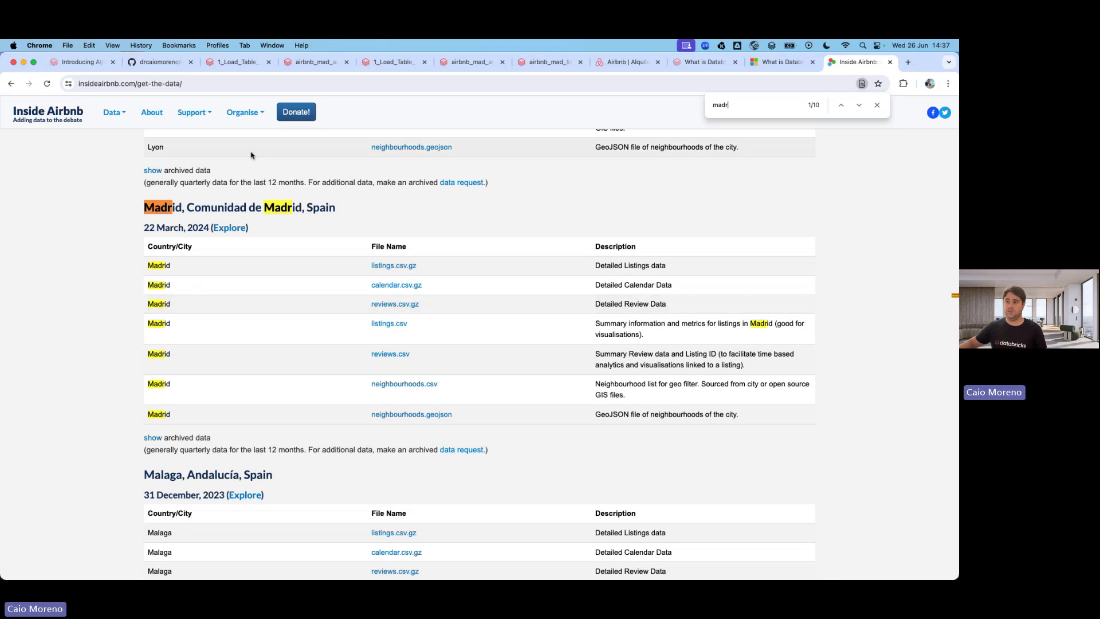
Find 1_Load_Table_Listing.py in the GitHub repo's notebooks folder, then return to the Databricks notebook
left_click(156, 62)
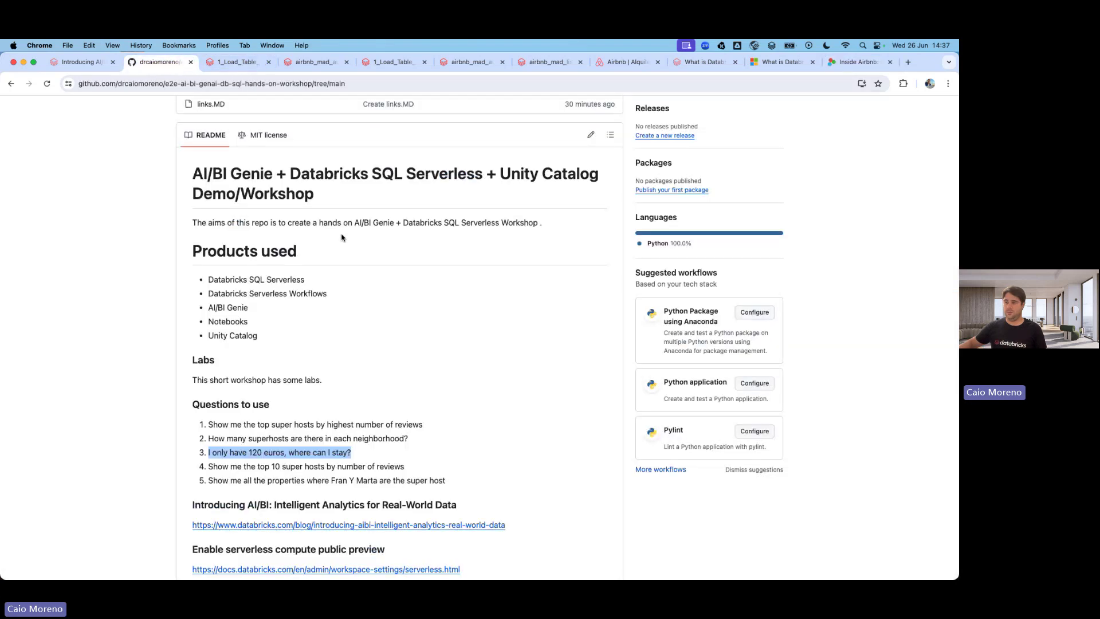
scroll(342, 237, "up", 5)
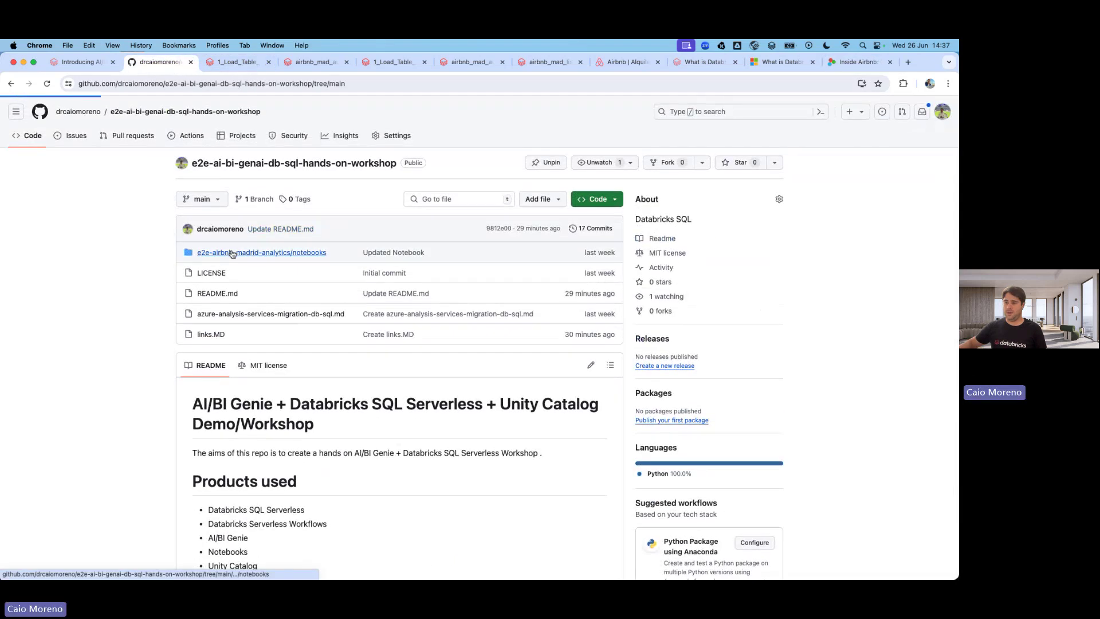
left_click(232, 253)
left_click(225, 263)
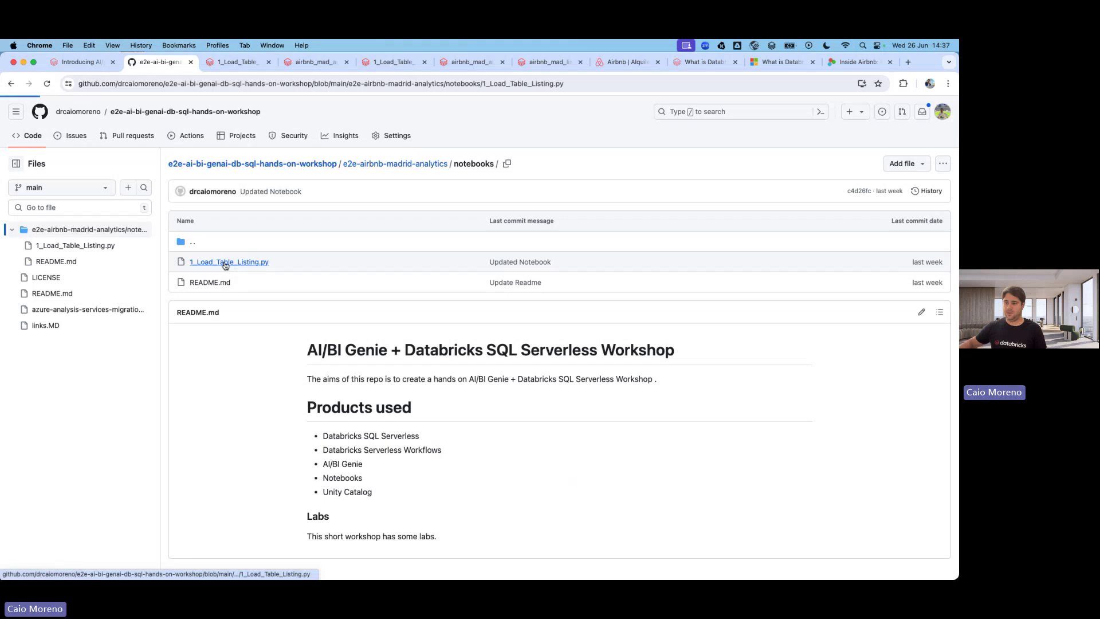
left_click(238, 62)
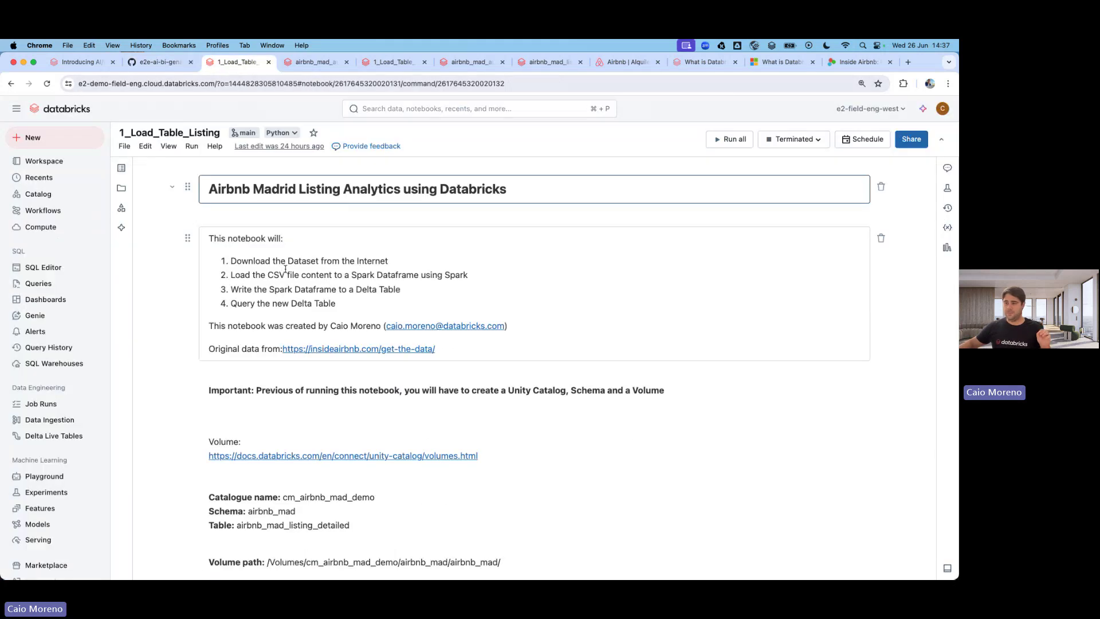
Review the load notebook down to cell 22 and its airbnb_mad_listing_detailed results table
scroll(290, 269, "down", 4)
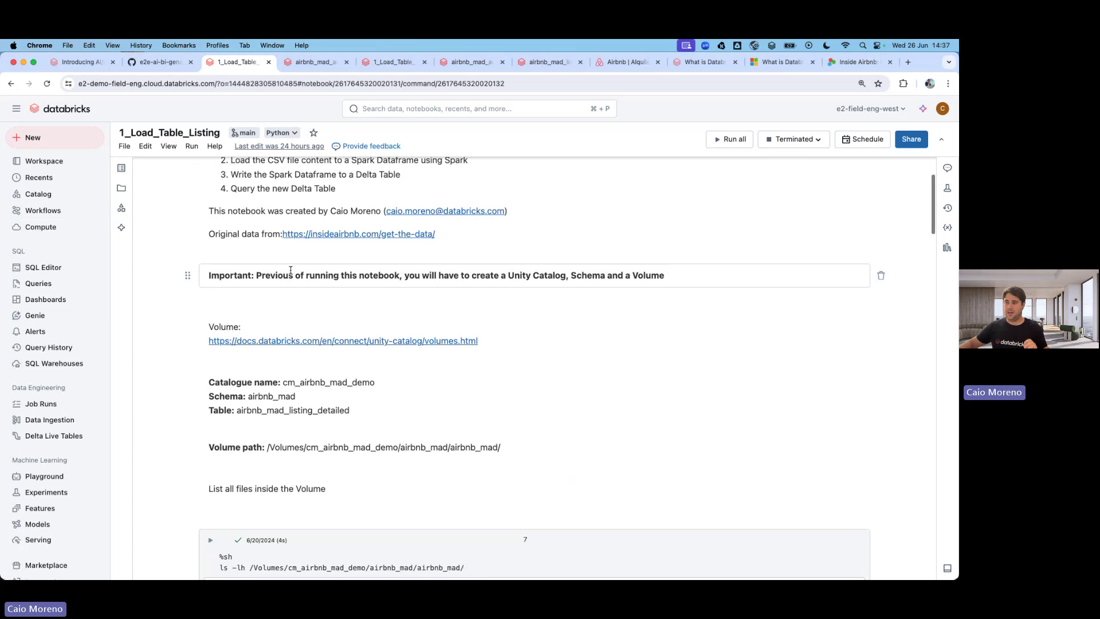
scroll(291, 270, "down", 15)
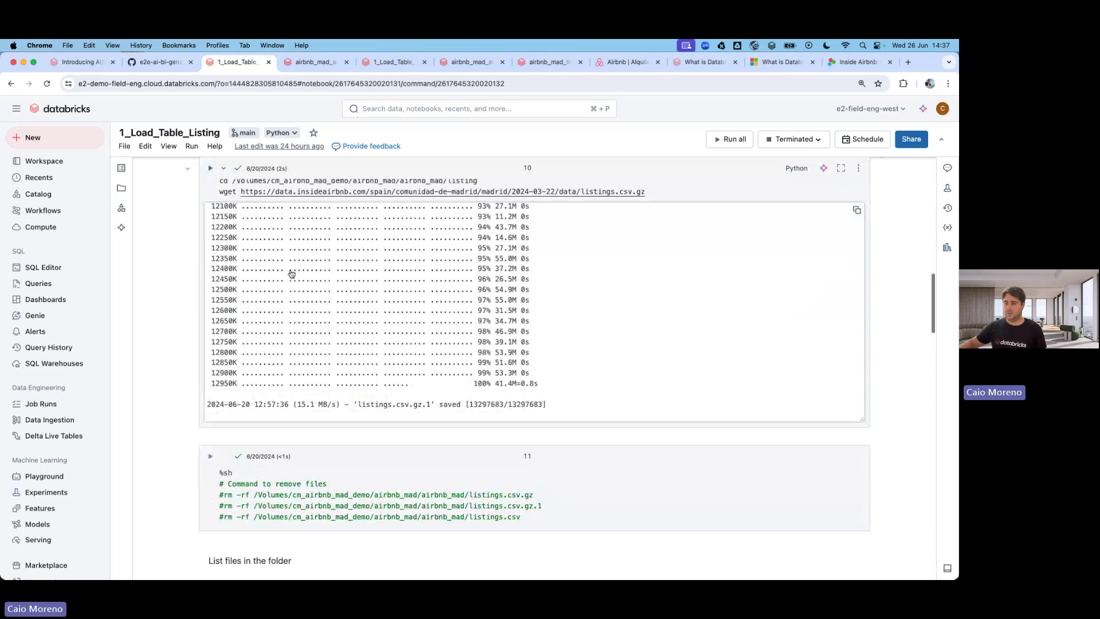
scroll(290, 269, "down", 20)
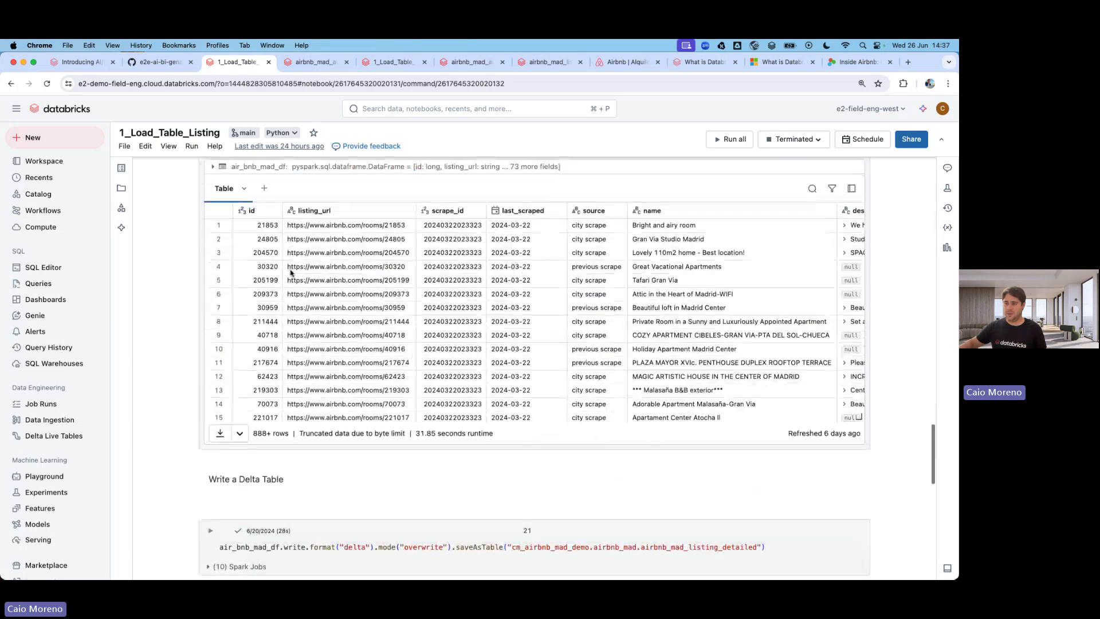
scroll(224, 253, "down", 13)
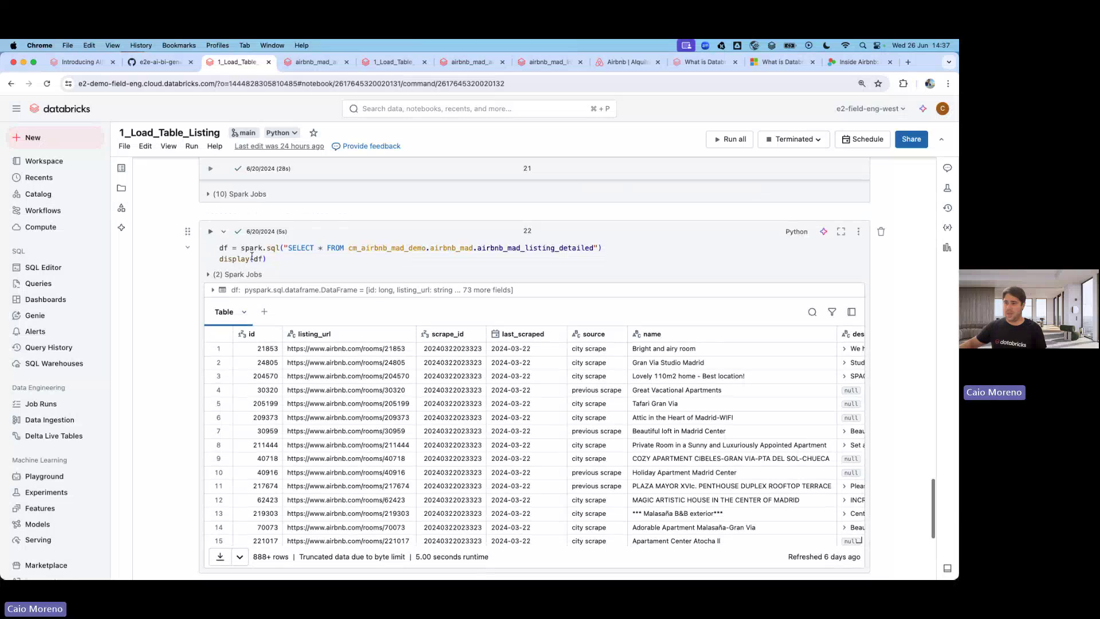
scroll(251, 257, "up", 3)
scroll(441, 285, "down", 1)
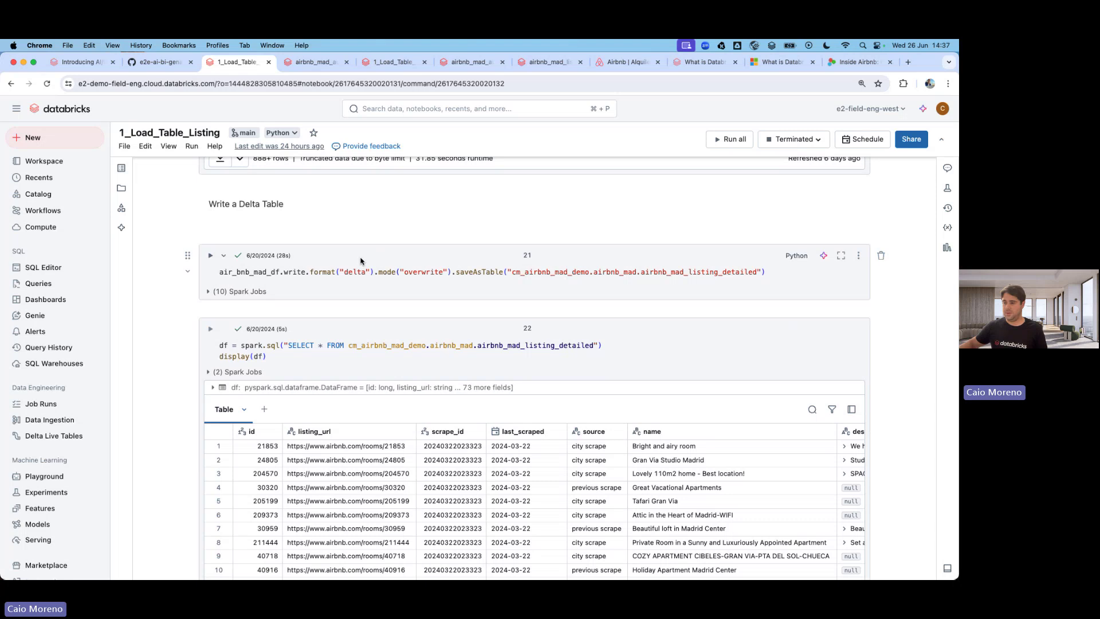
scroll(361, 261, "down", 4)
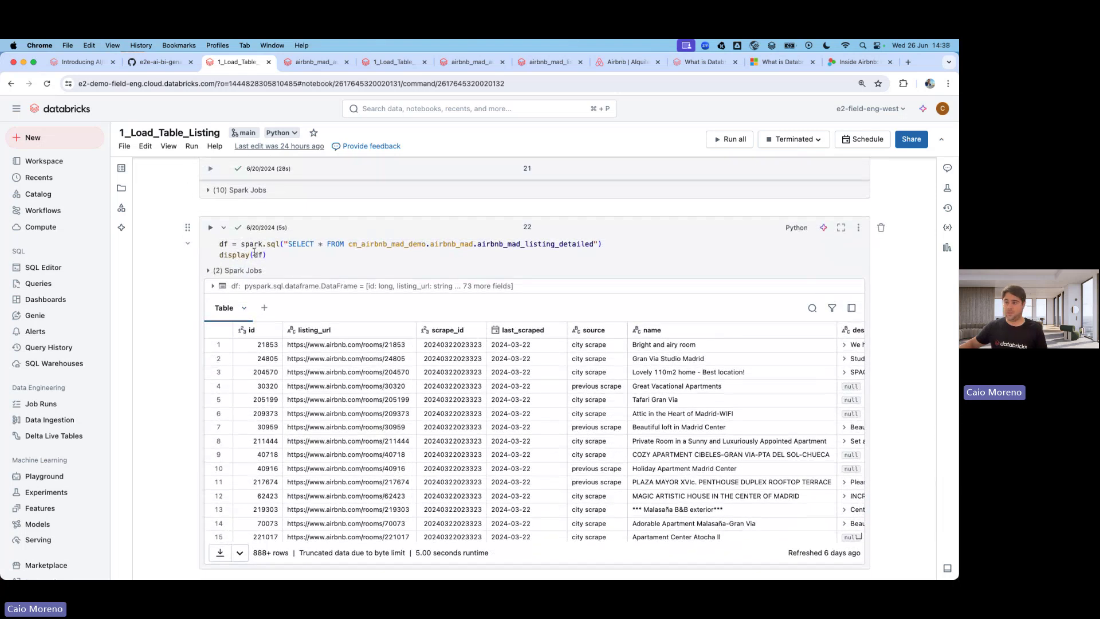
scroll(254, 251, "down", 3)
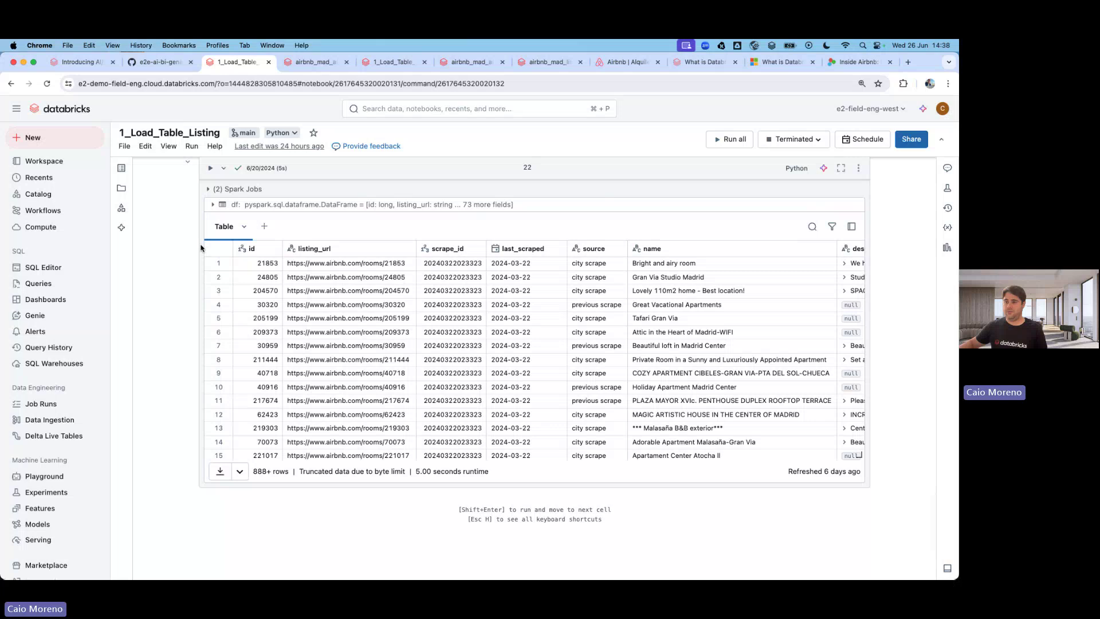
scroll(195, 246, "up", 3)
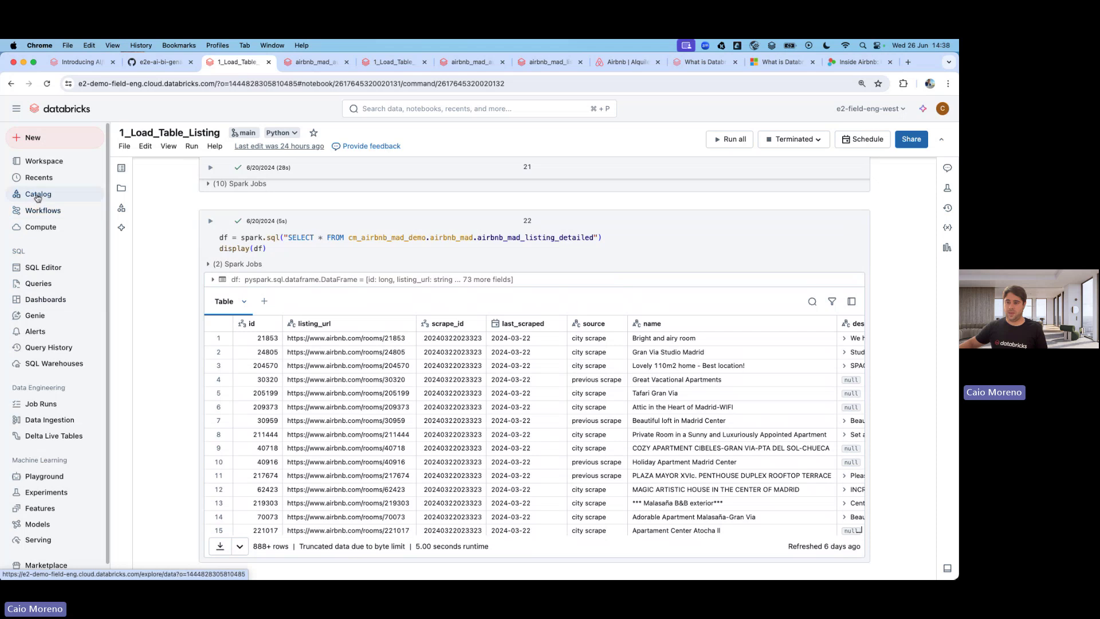
Filter the catalog to cm_ and open the airbnb_mad volume under cm_airbnb_mad_demo.airbnb_mad
left_click(66, 196)
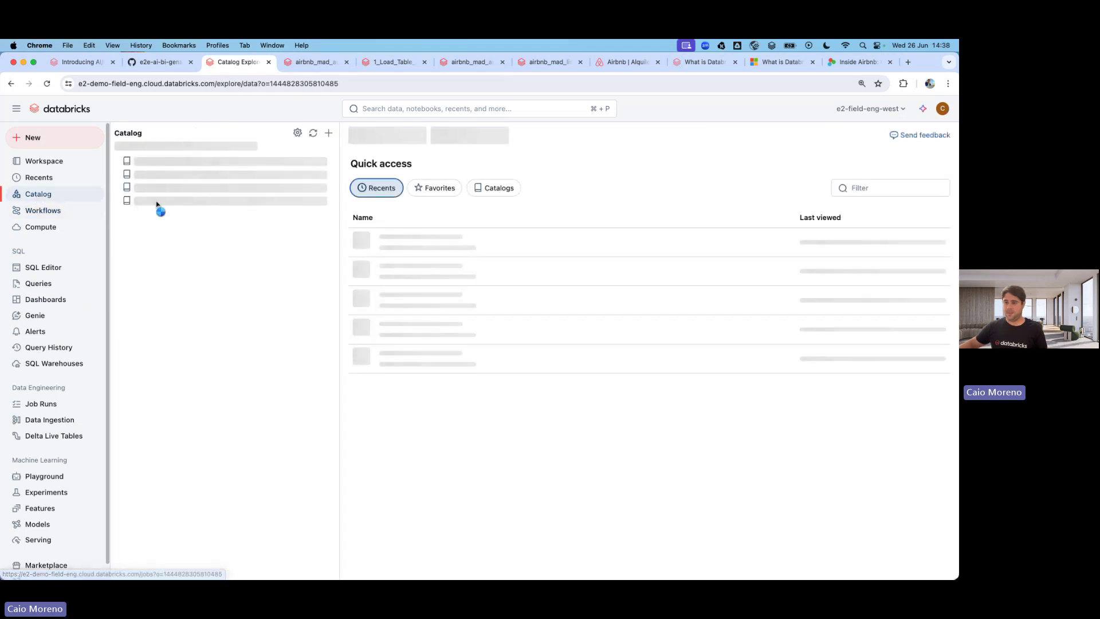
left_click(365, 109)
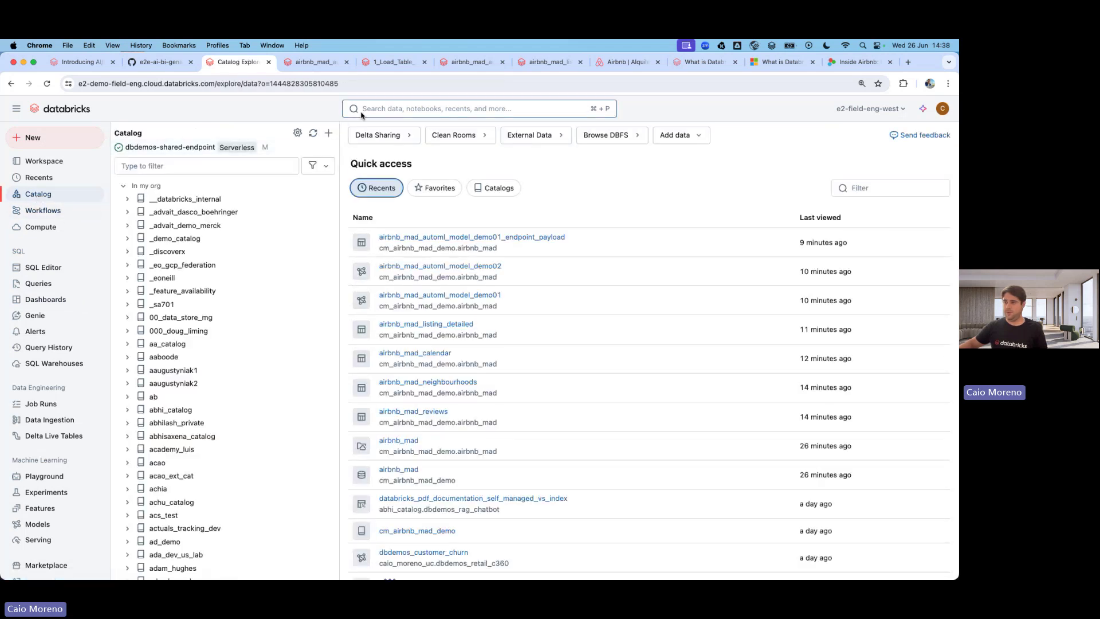
type("cm_")
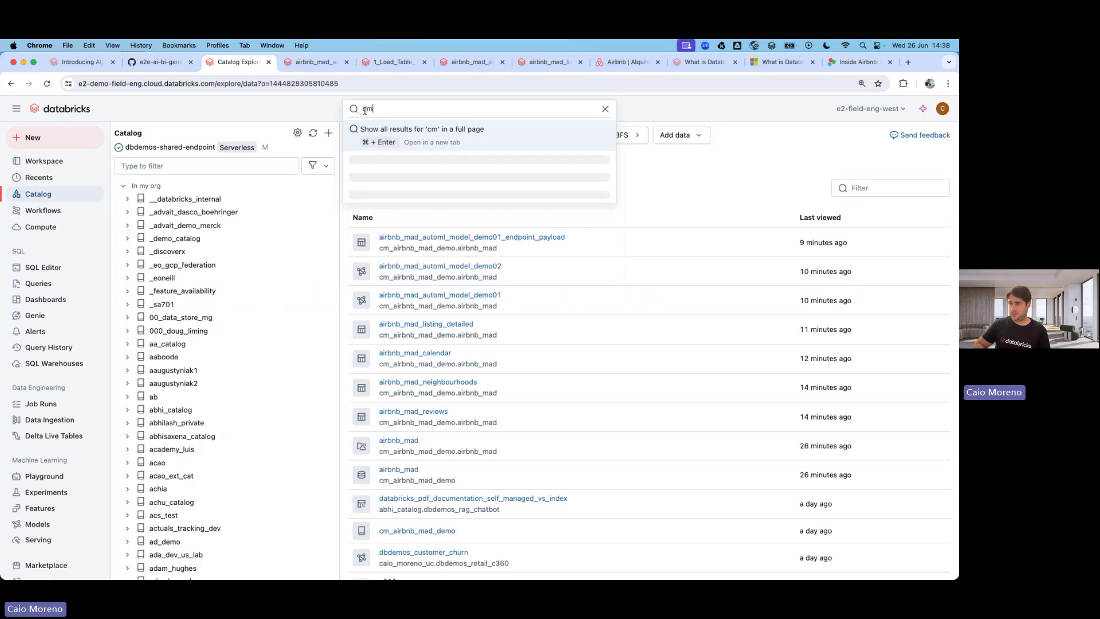
left_click(208, 167)
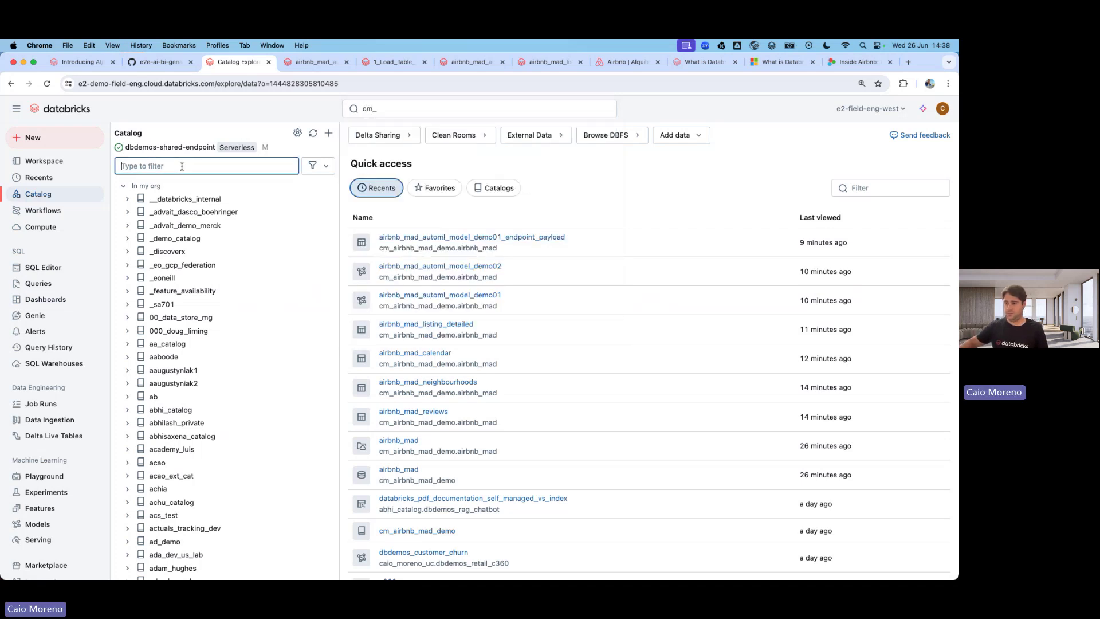
type("cm_")
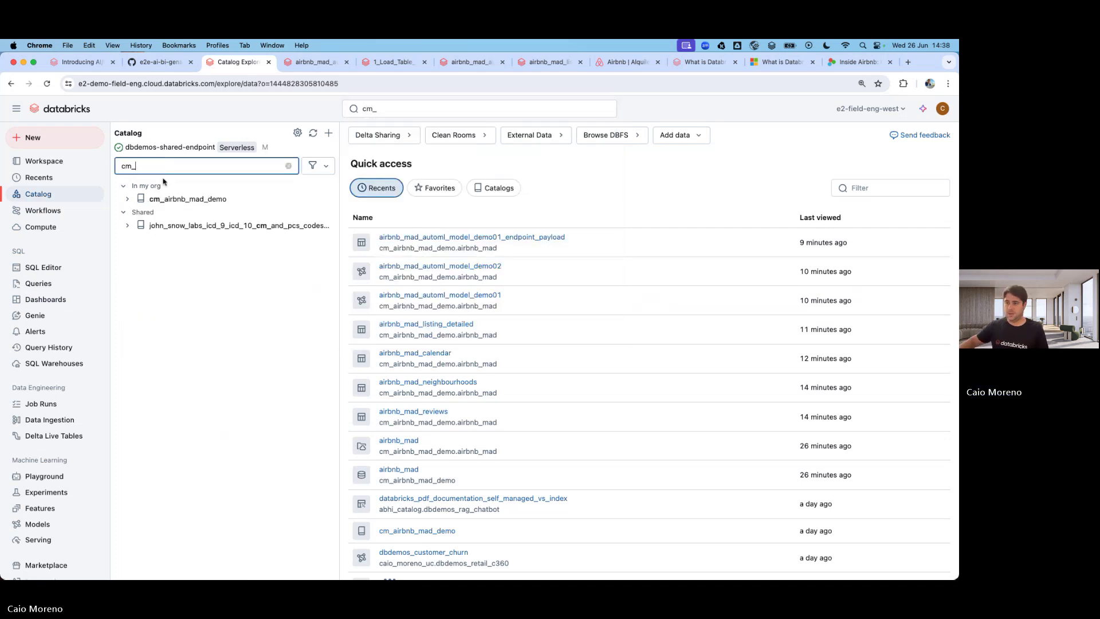
left_click(127, 199)
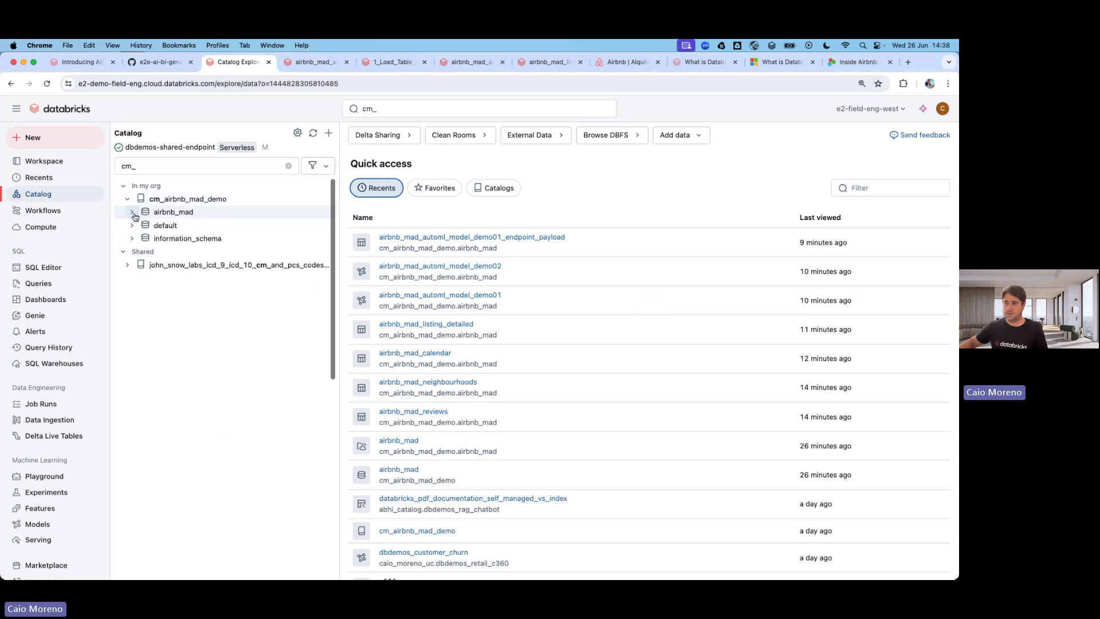
left_click(133, 212)
left_click(156, 226)
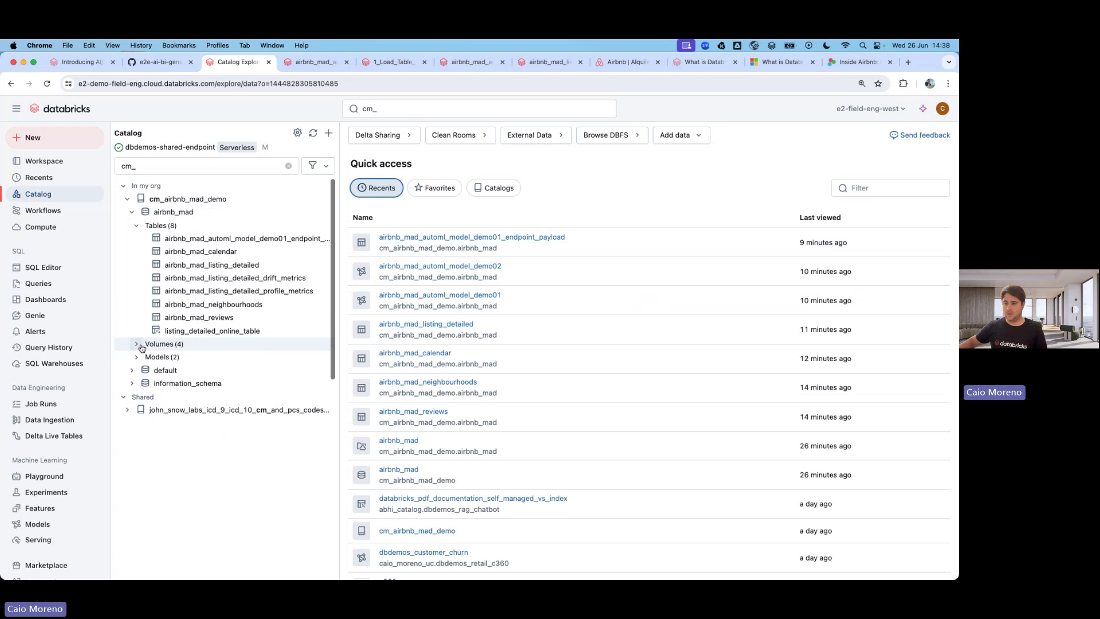
left_click(158, 346)
left_click(180, 359)
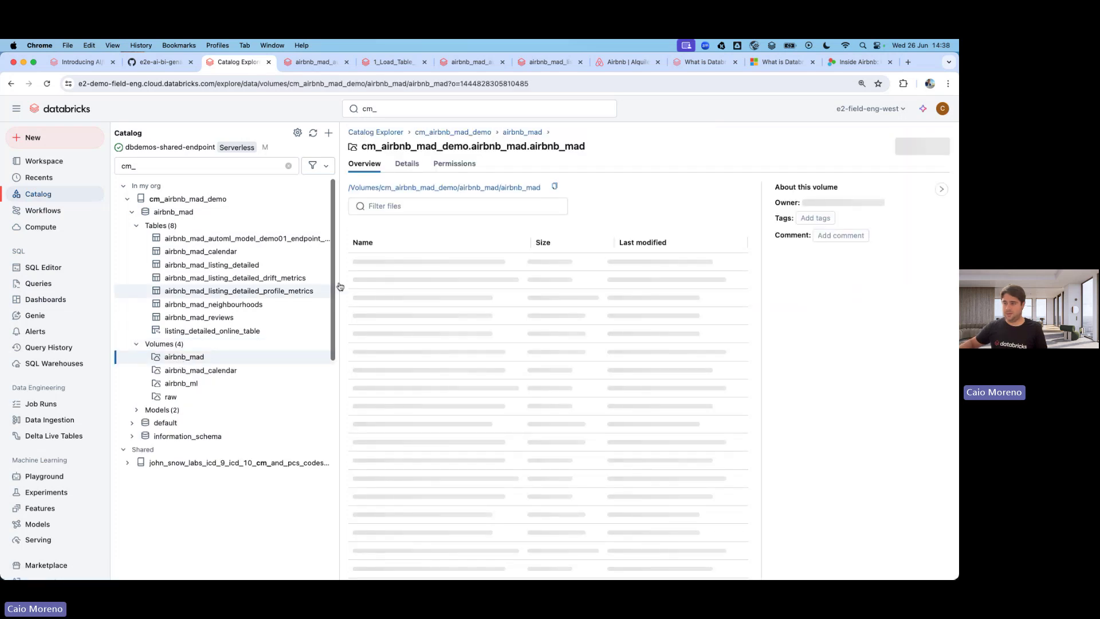
Open the volume's listing folder, then start and cancel a file upload without uploading anything
left_click(403, 201)
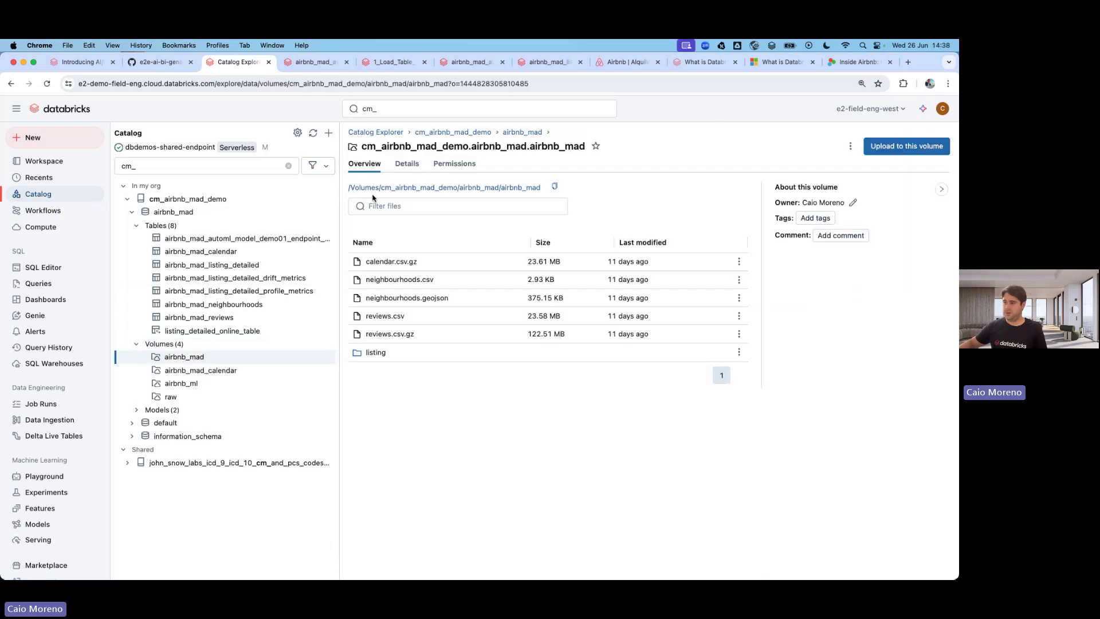
left_click(375, 352)
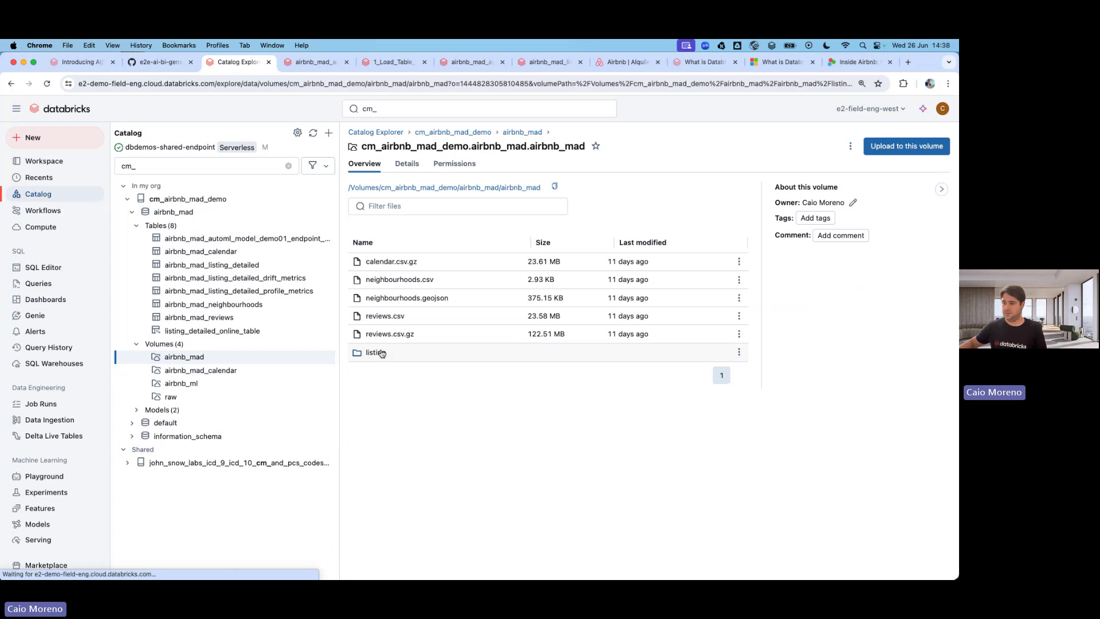
left_click(883, 153)
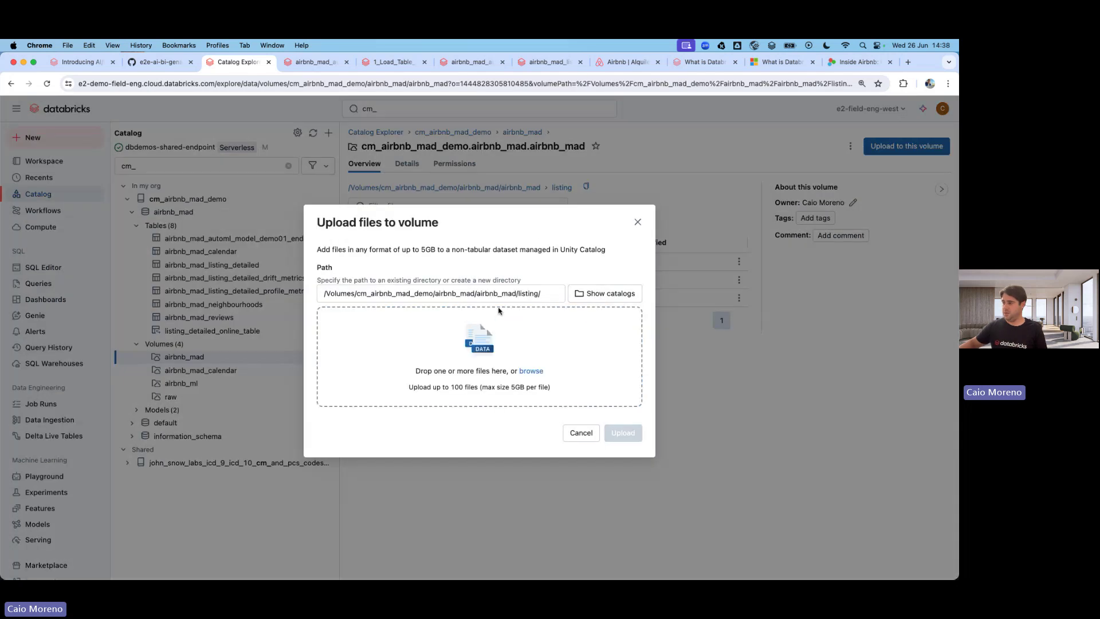
left_click(531, 372)
left_click(736, 473)
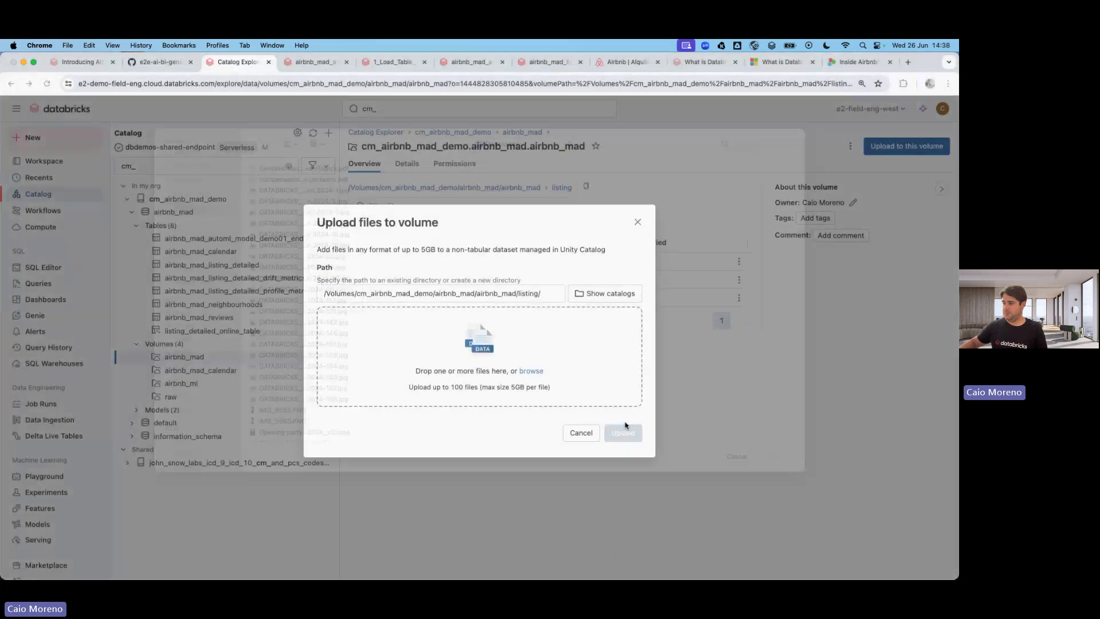
left_click(581, 432)
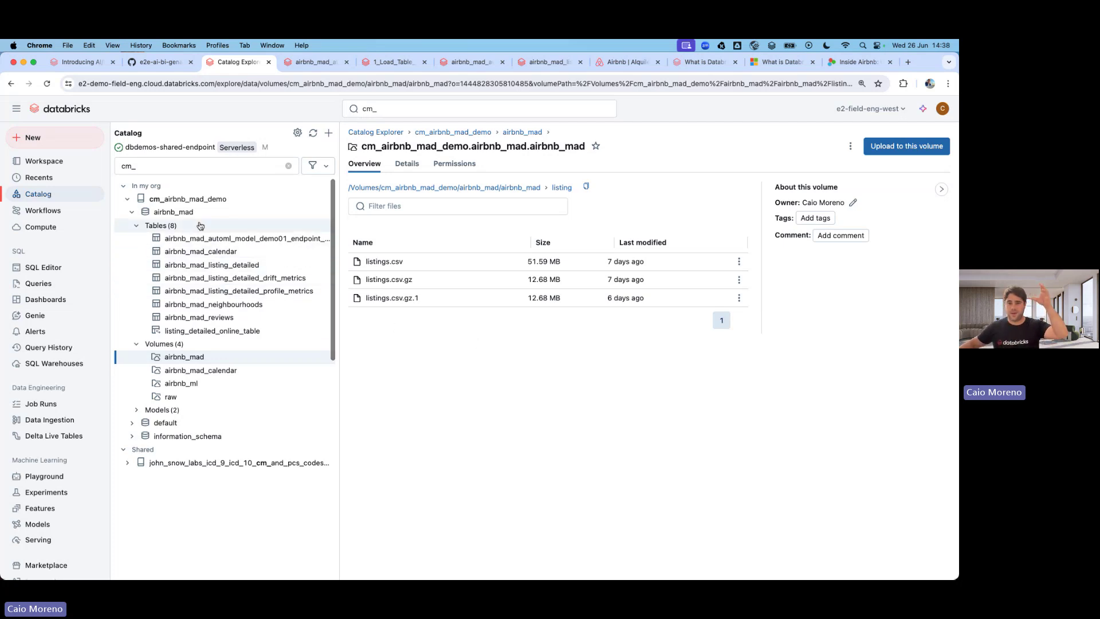
Inspect the airbnb_mad_listing_detailed table's sample data and action menus, ending on its Overview
left_click(267, 267)
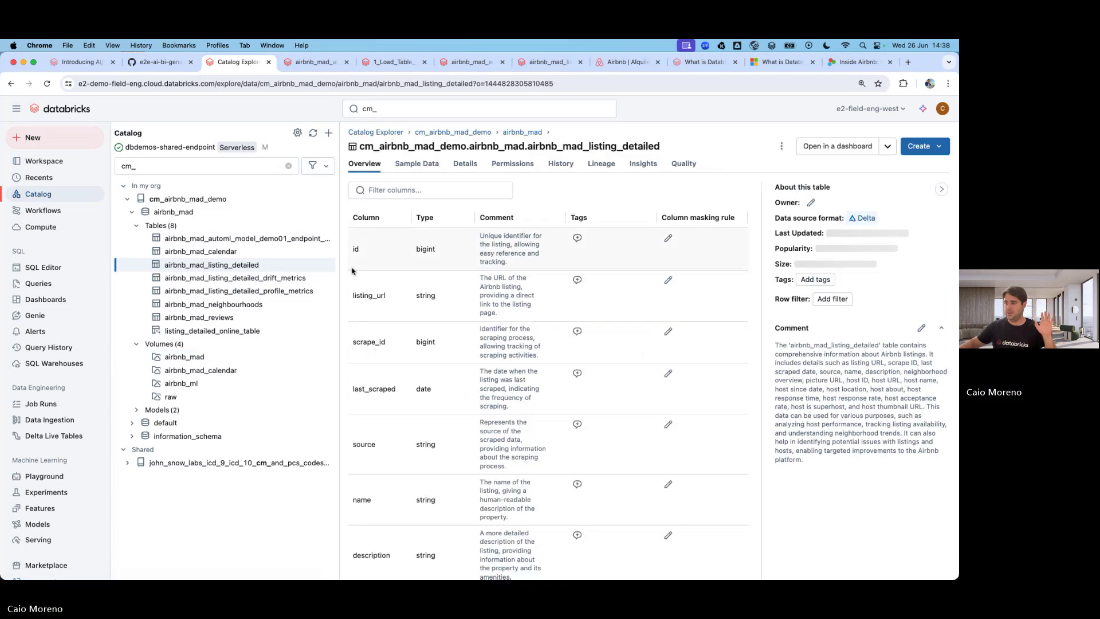
left_click(417, 165)
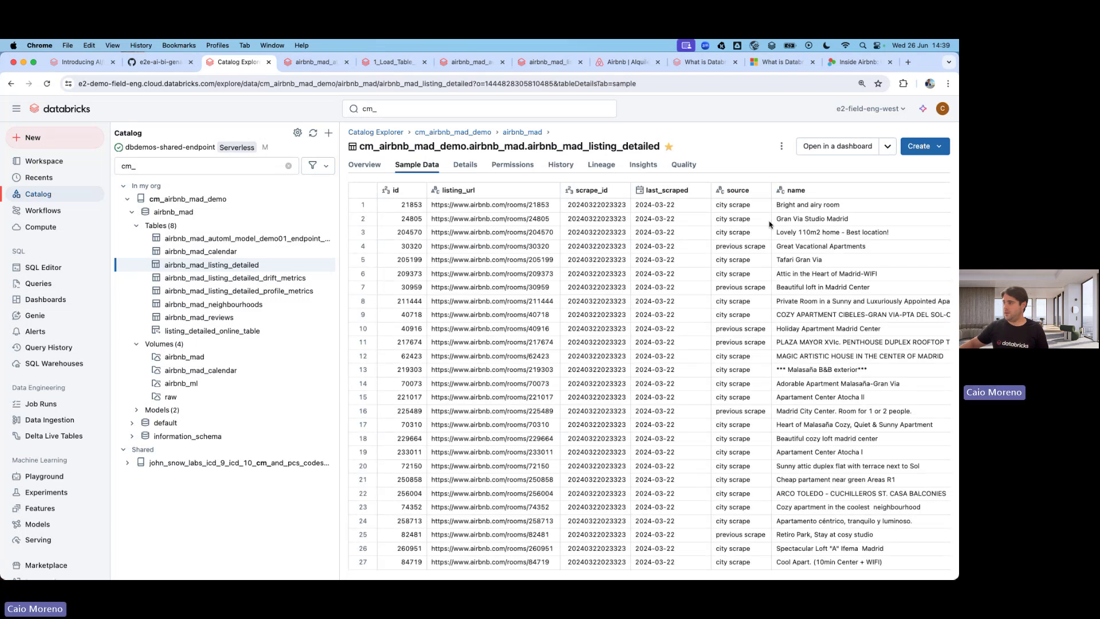
left_click(887, 146)
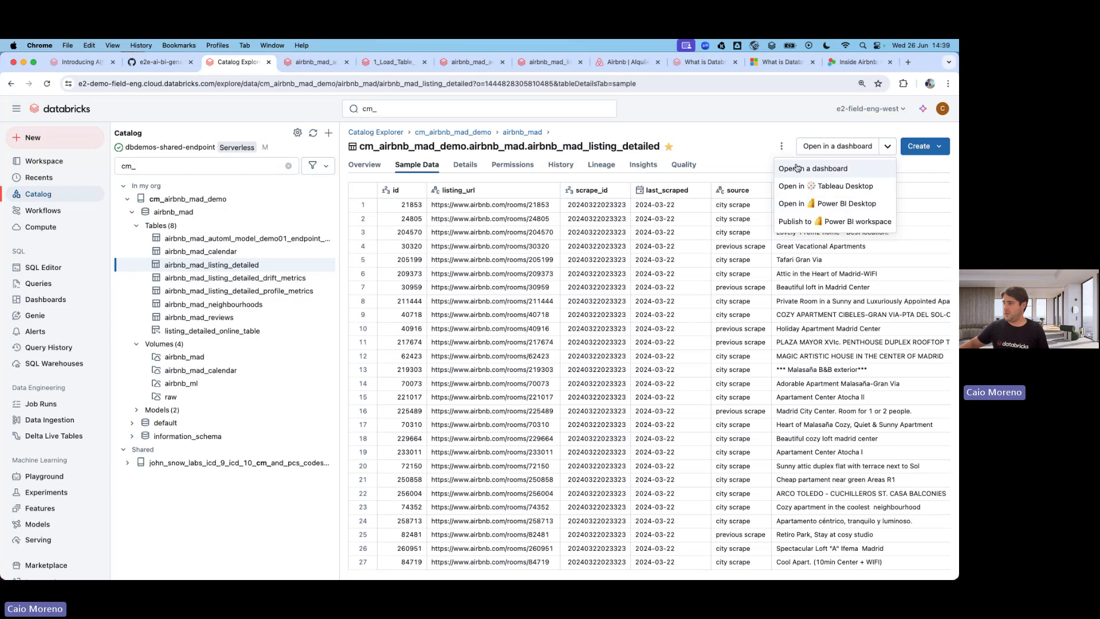
left_click(781, 147)
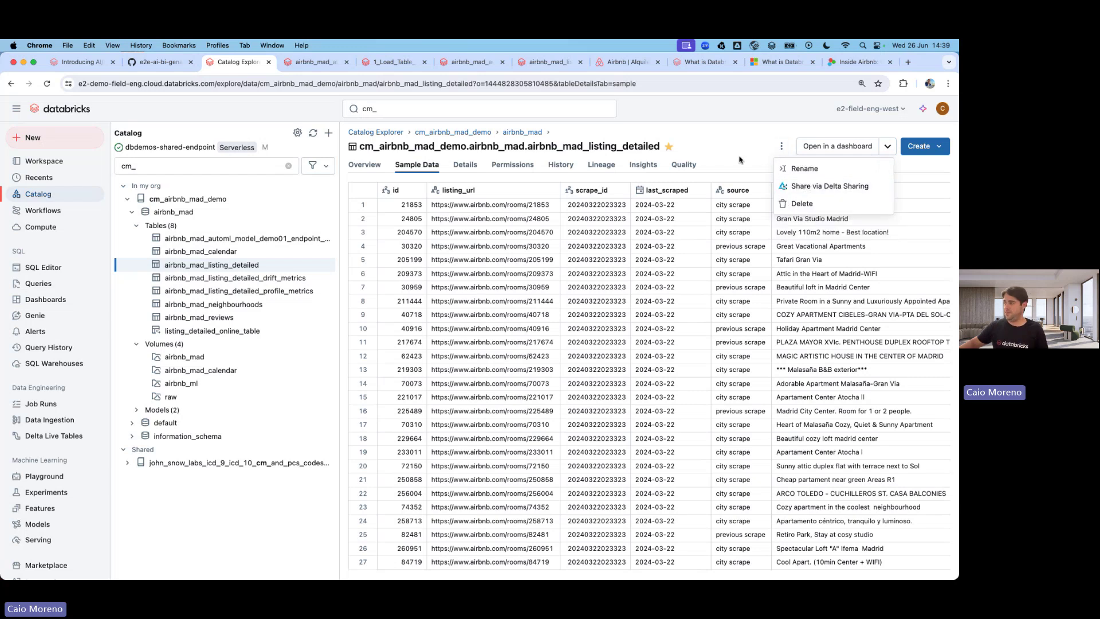
left_click(374, 166)
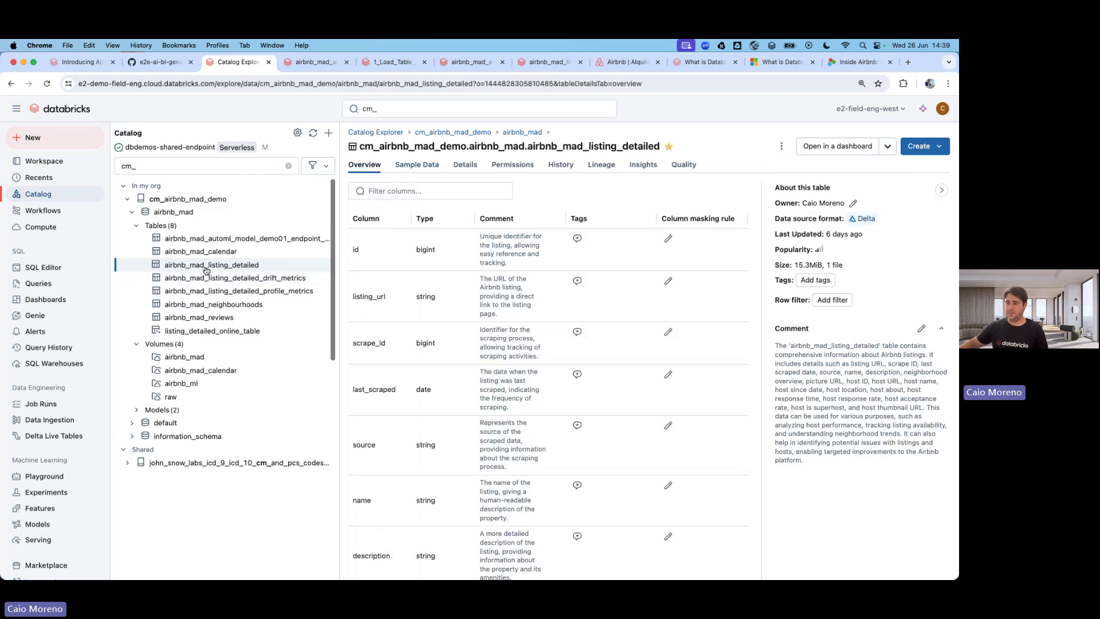
Create a Genie space titled 'MyDemo_Caio_Madrid_26June', reuse it as description, default warehouse caio_demo_mad_airbnb
left_click(40, 318)
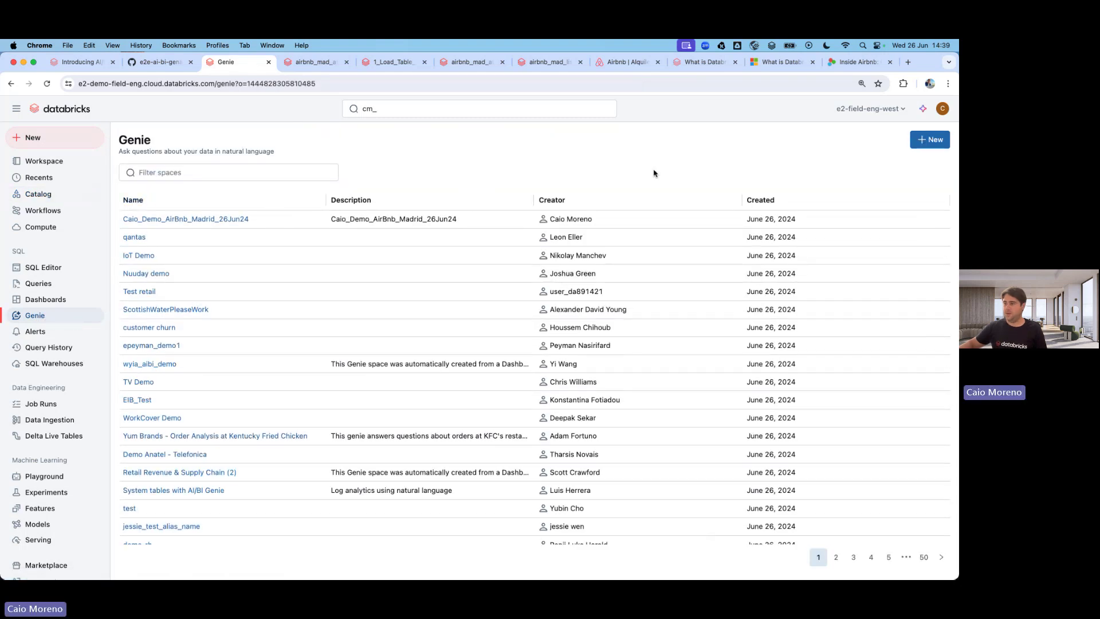
left_click(928, 143)
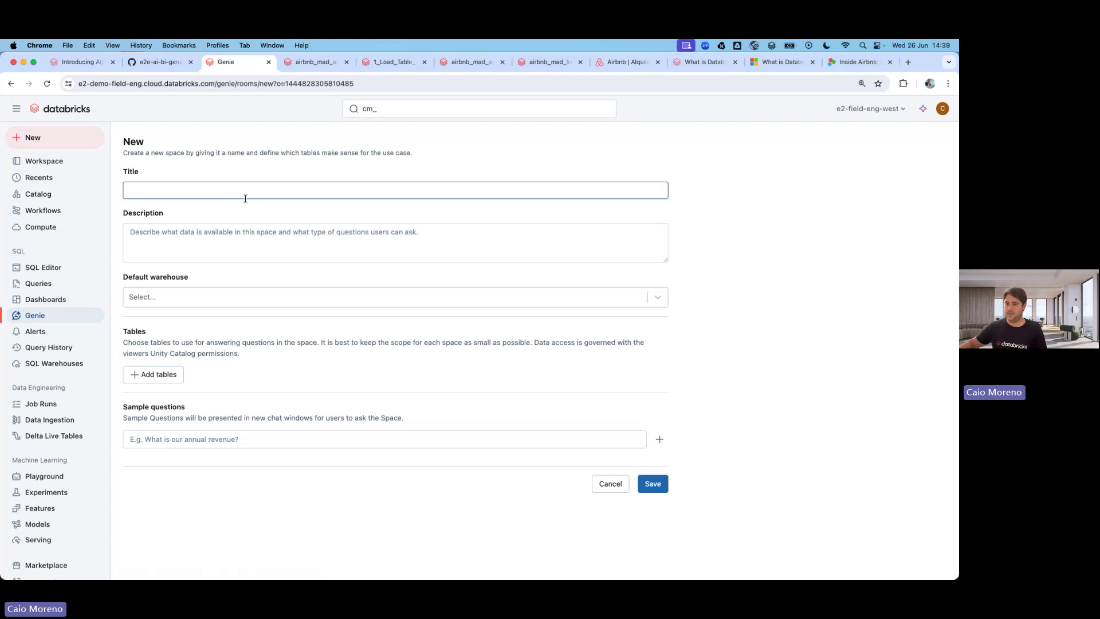
left_click(201, 188)
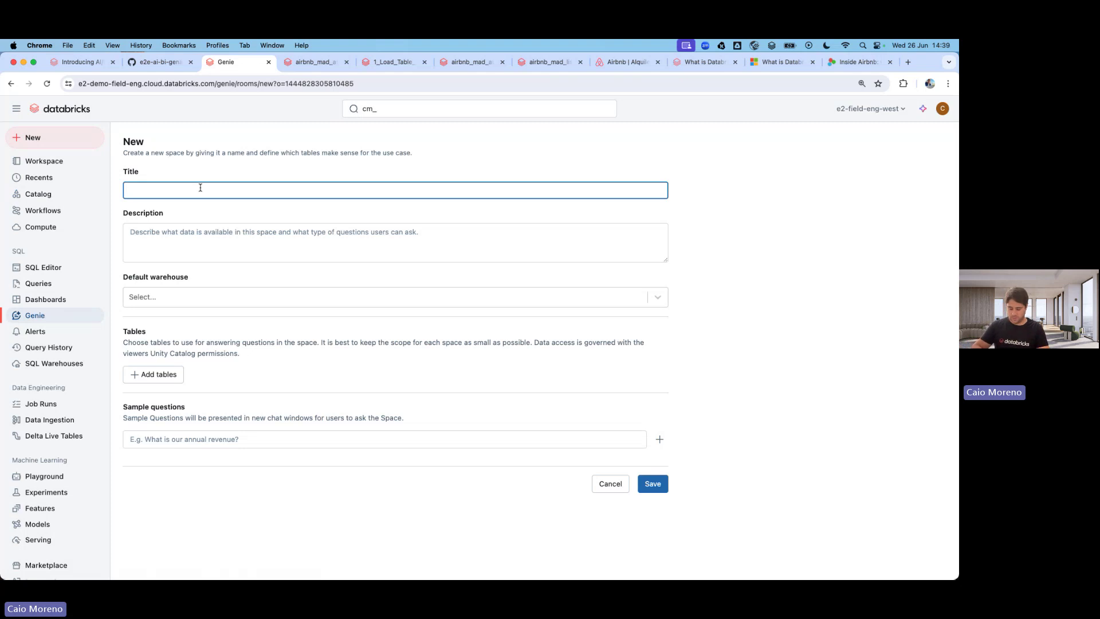
type("MyDemo")
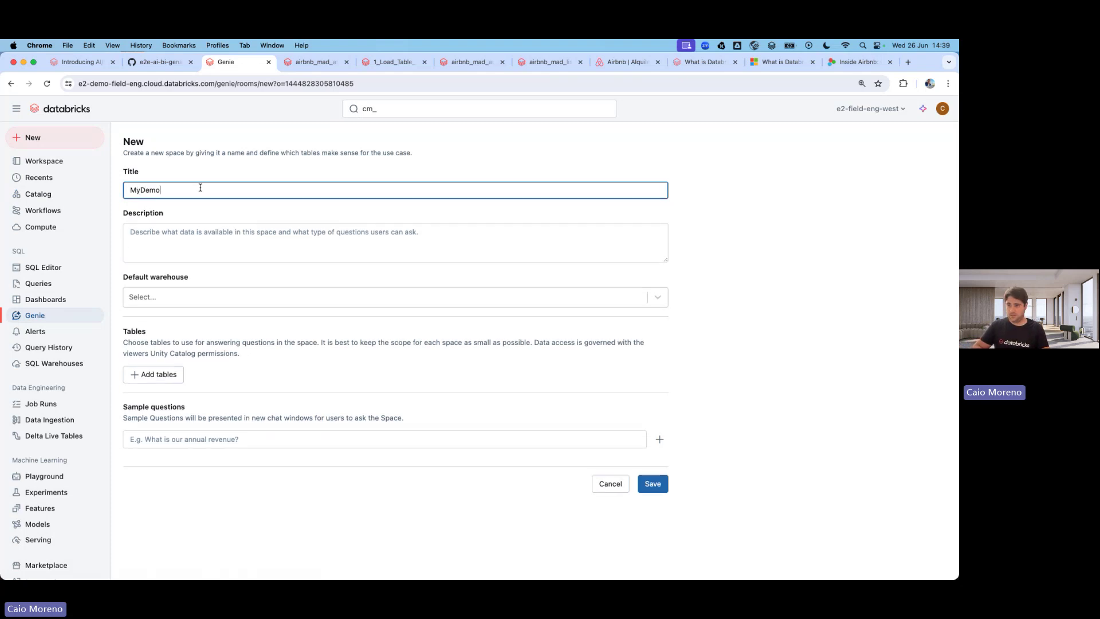
type("_Caio_Madrid_26")
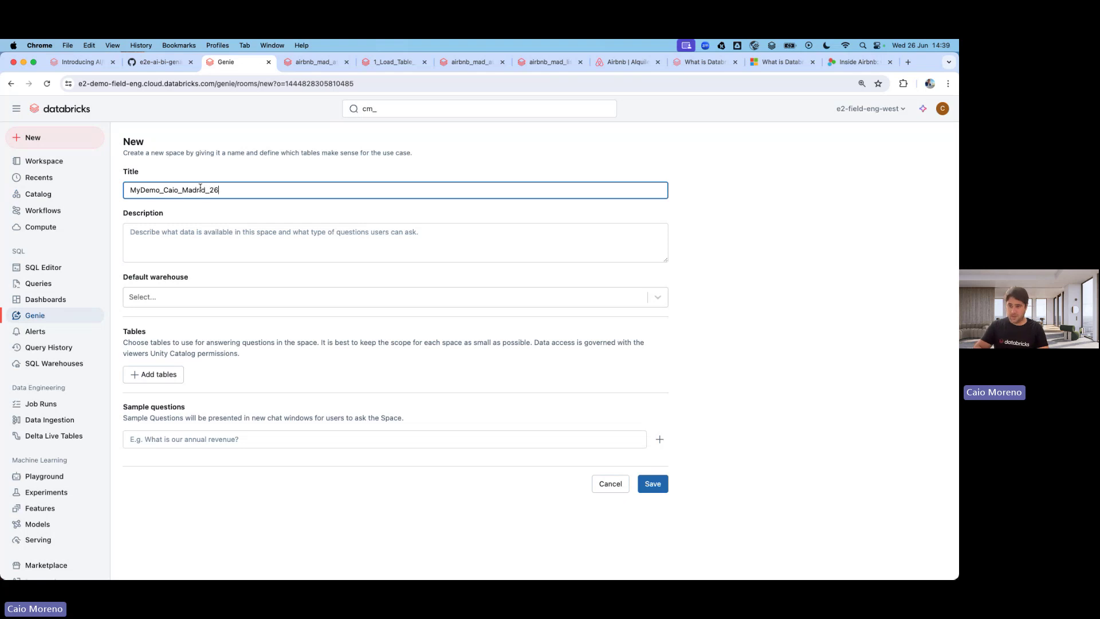
type("June24")
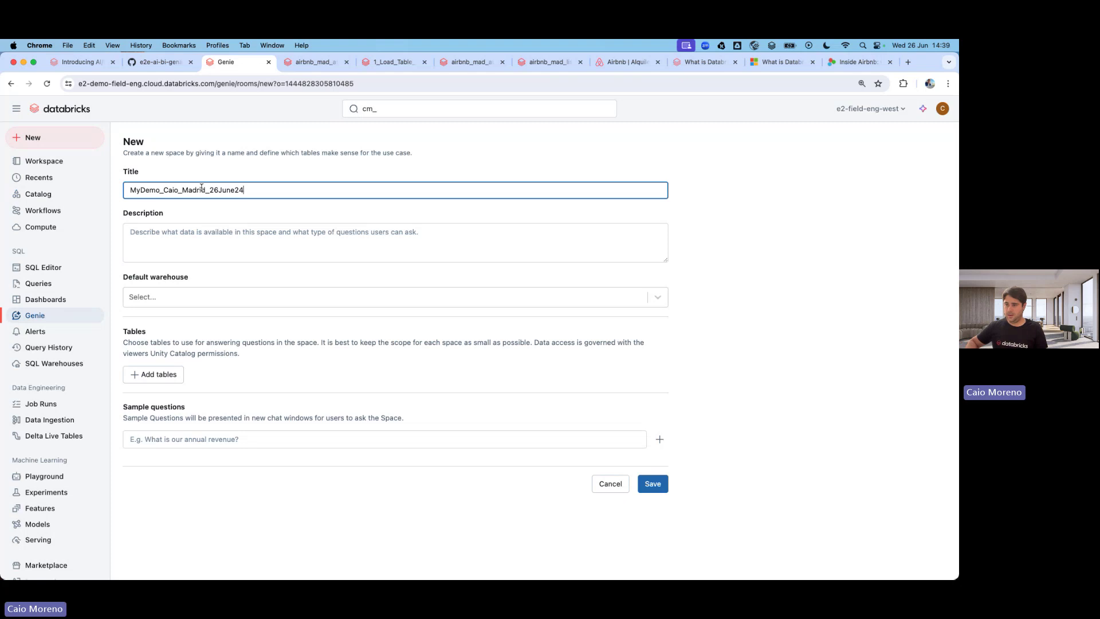
key("super+a")
key("super+c")
left_click(214, 229)
key("super+v")
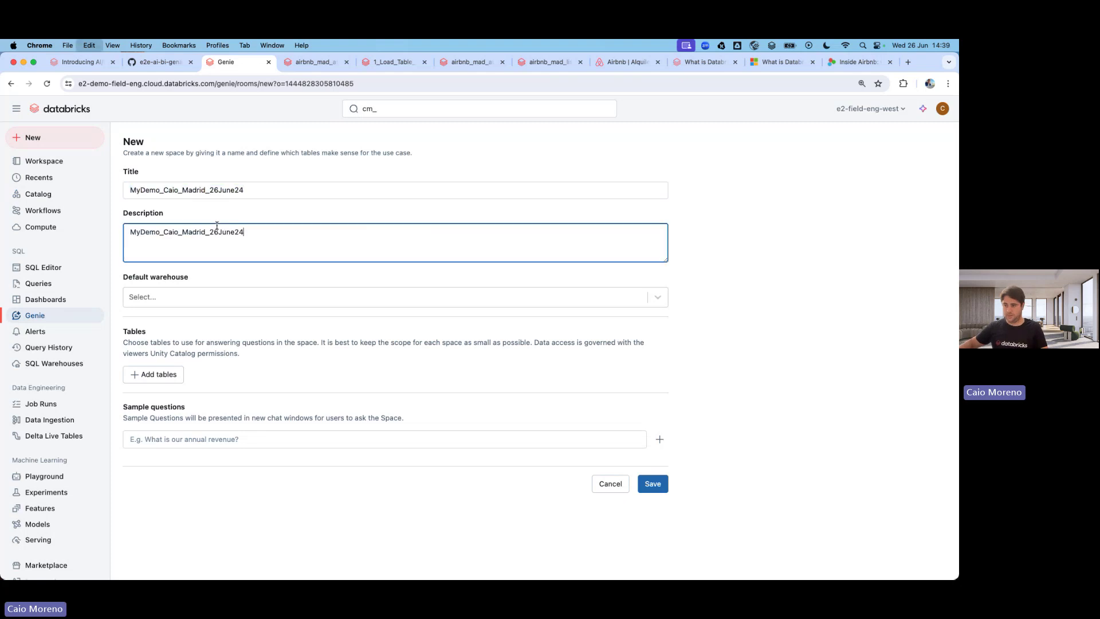
left_click(210, 297)
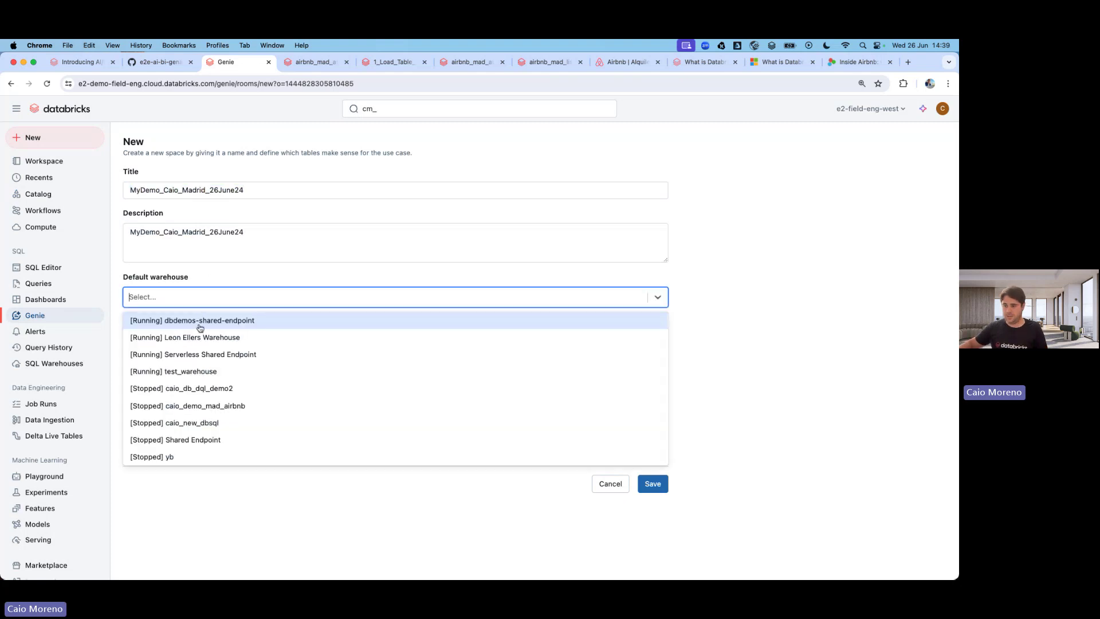
left_click(191, 407)
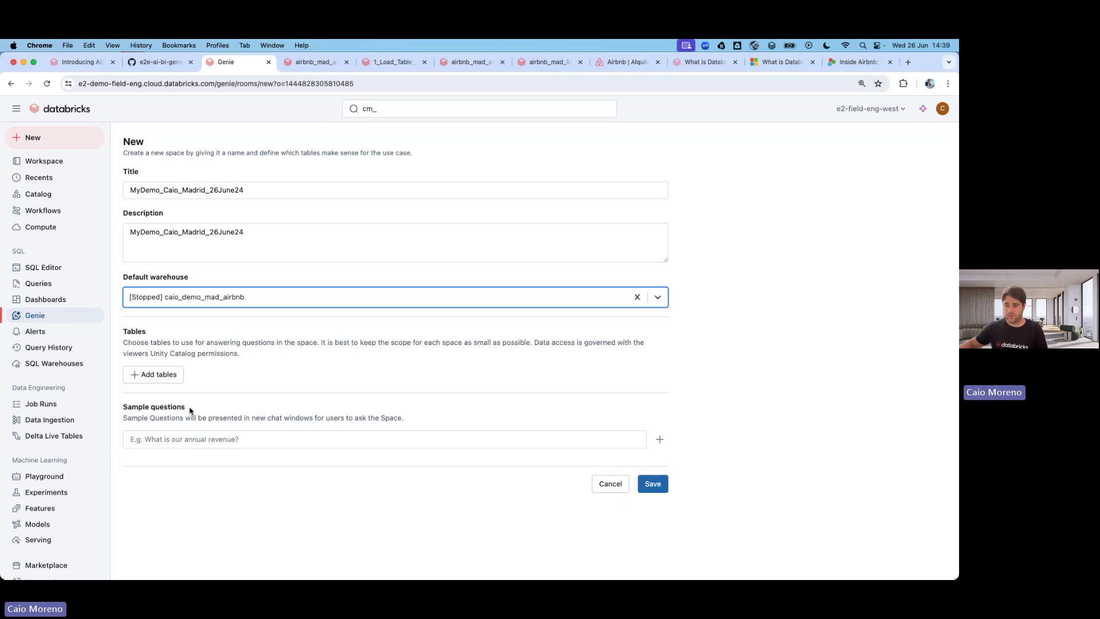
Add the airbnb_mad_listing_detailed table from catalog cm_airbnb_mad_demo, schema airbnb_mad, to the space
left_click(167, 376)
left_click(300, 242)
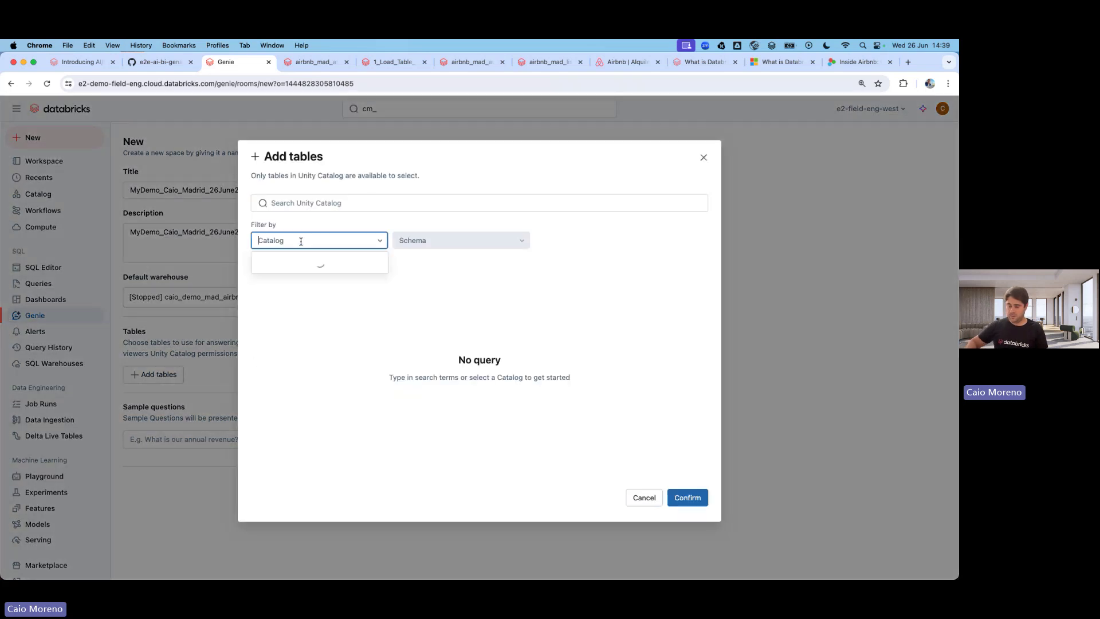
type("cm_")
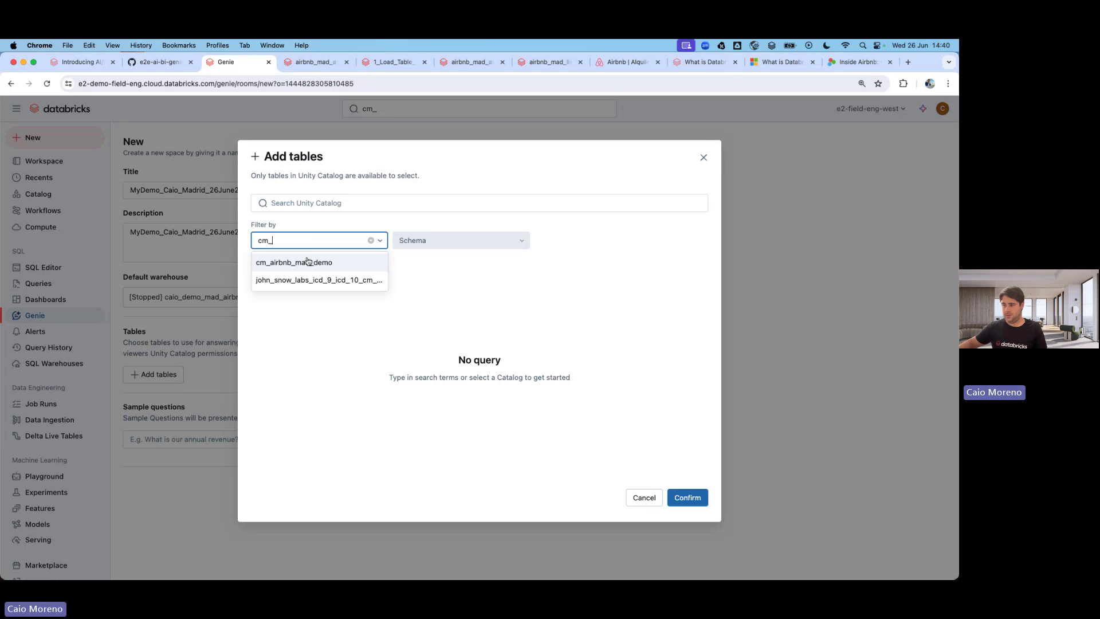
left_click(304, 262)
left_click(445, 241)
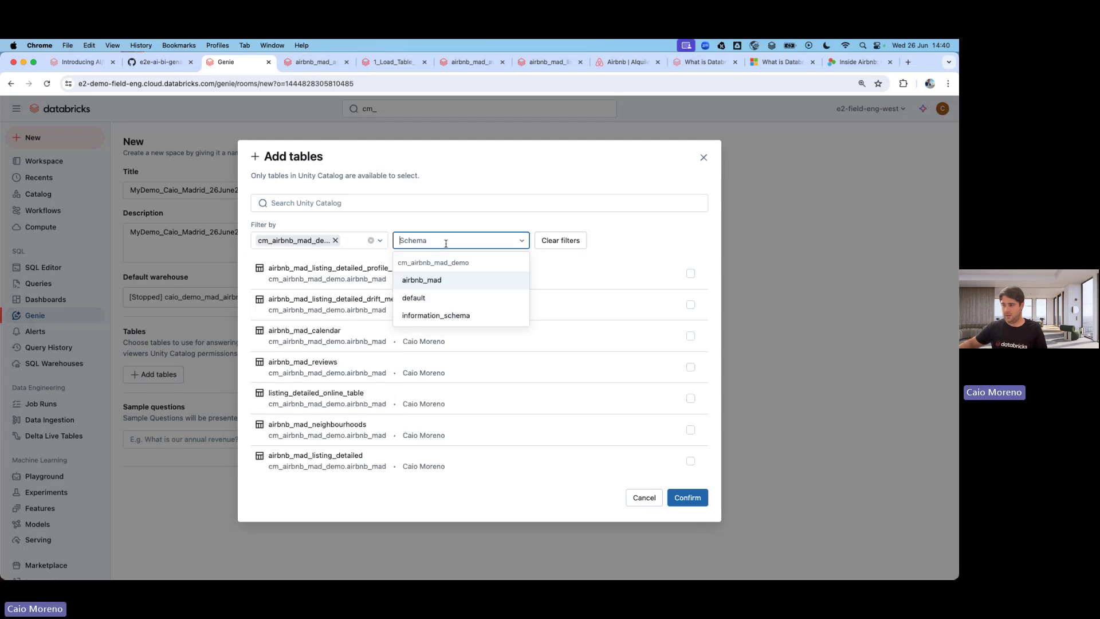
left_click(443, 285)
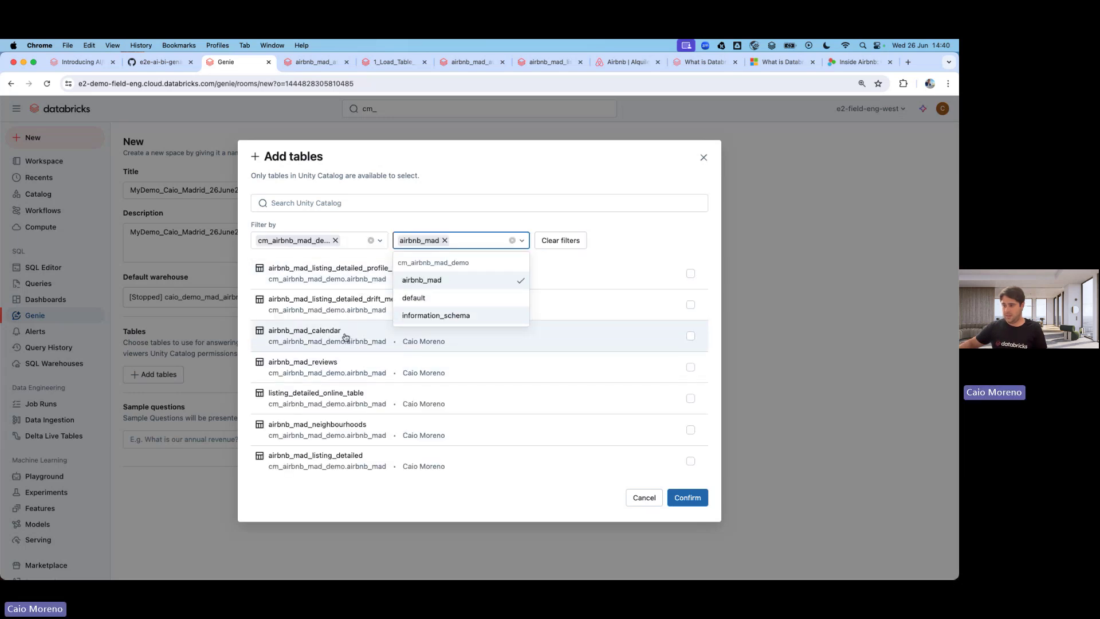
scroll(489, 405, "down", 1)
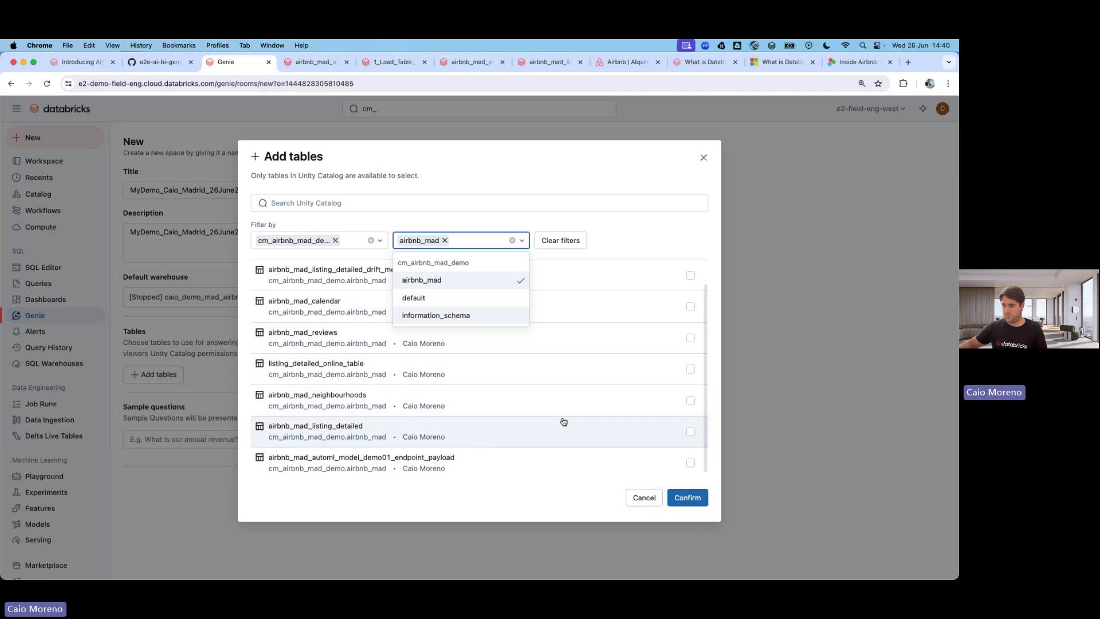
left_click(690, 431)
scroll(361, 420, "down", 1)
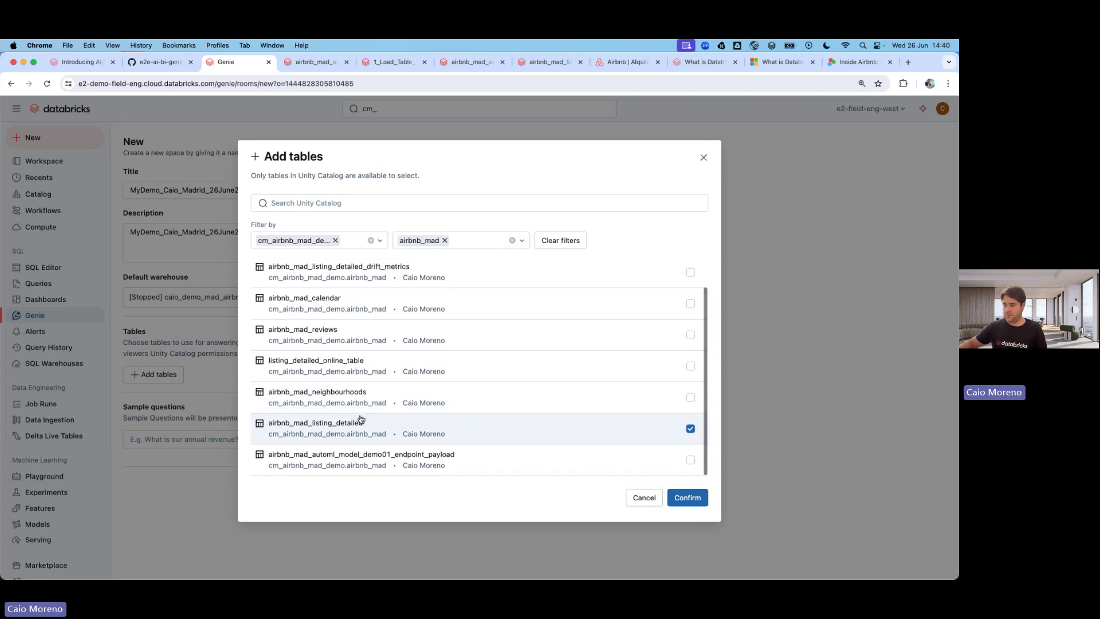
left_click(685, 497)
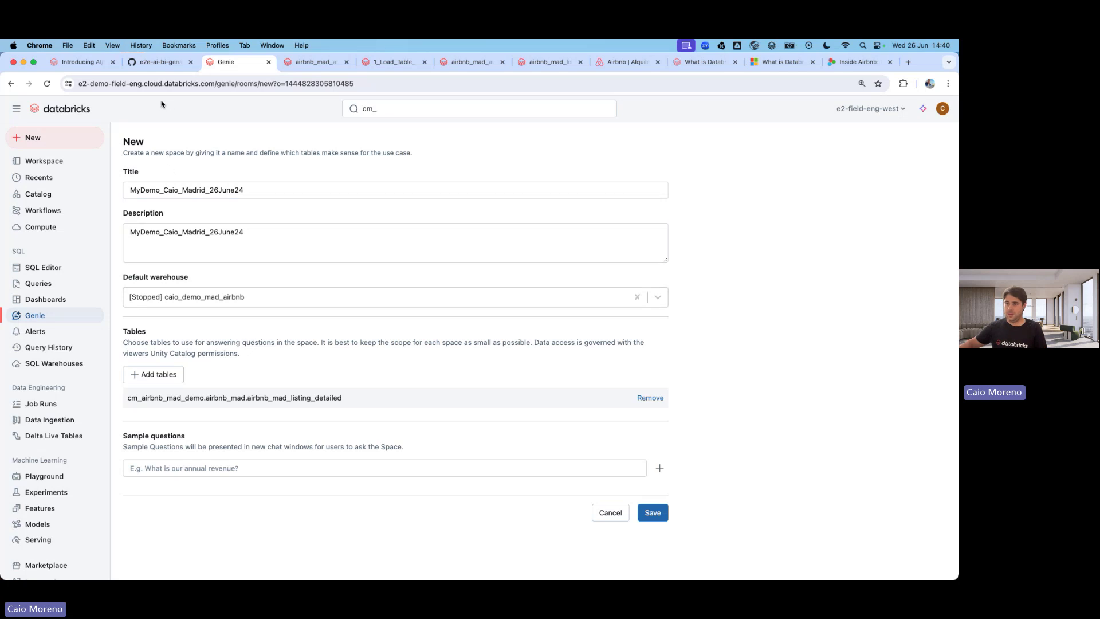
Copy the README's top super hosts question into the space as the first sample question
left_click(161, 62)
left_click(229, 163)
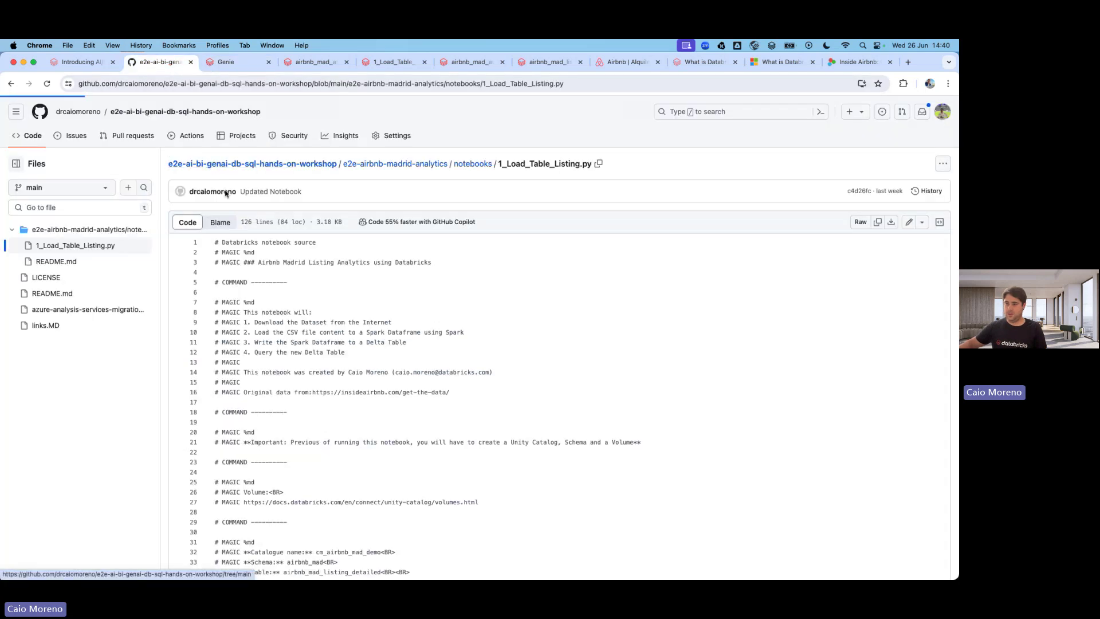
scroll(298, 305, "down", 10)
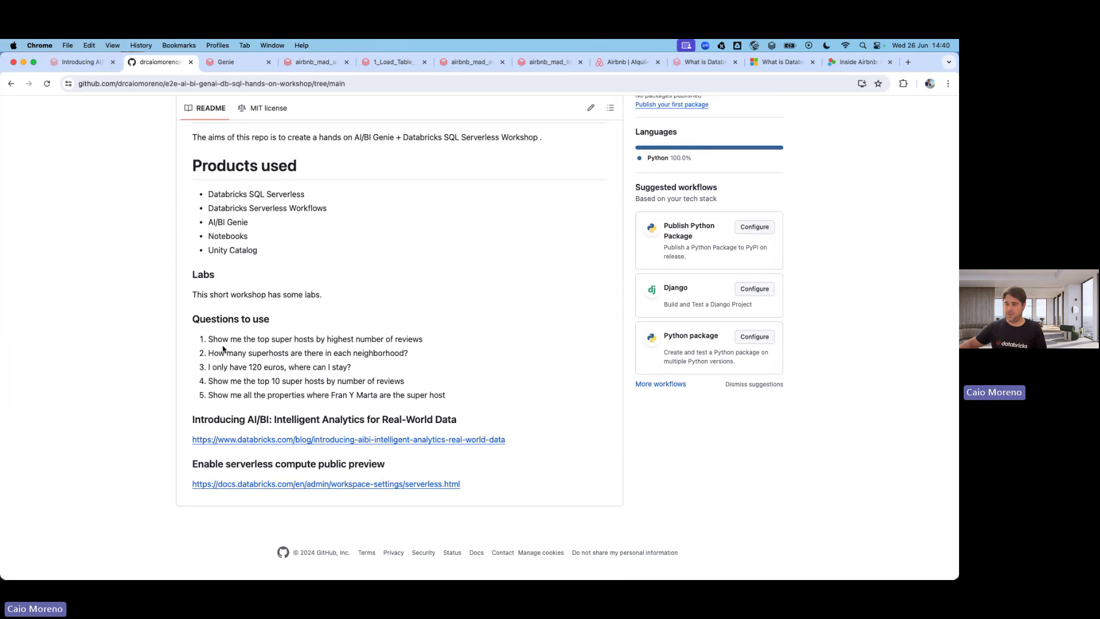
left_click_drag(210, 338, 431, 343)
key("super+c")
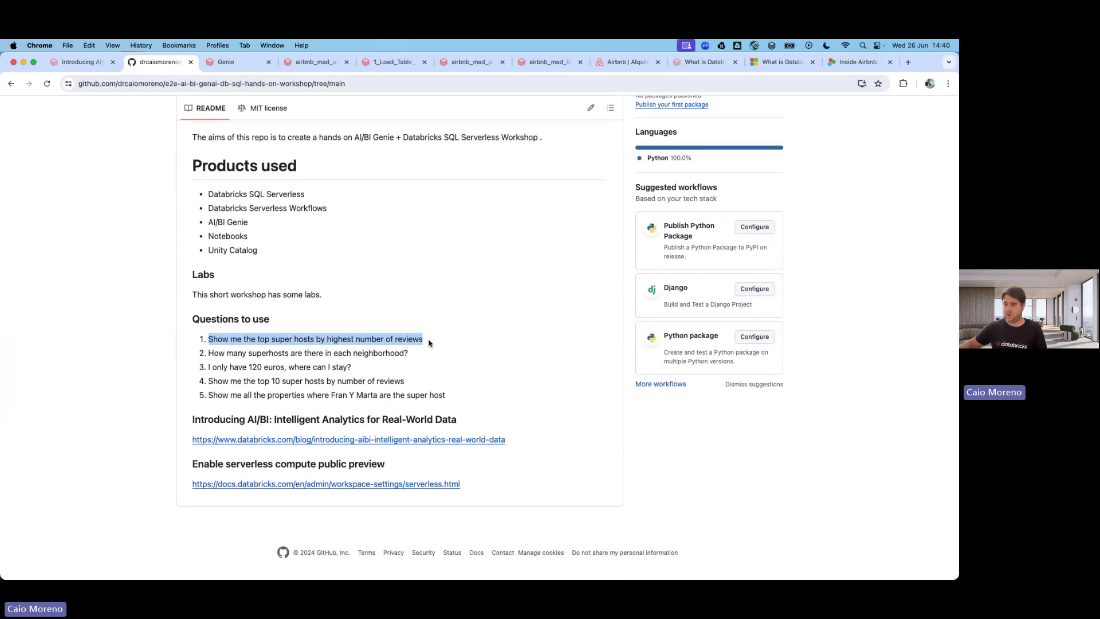
left_click(235, 62)
left_click(227, 468)
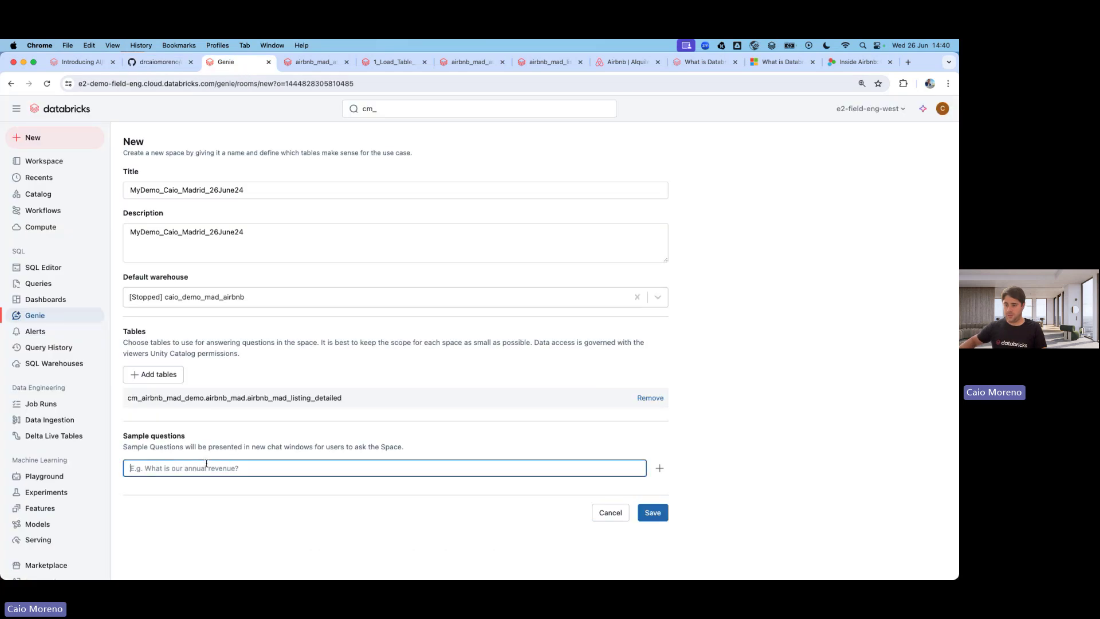
key("super+v")
left_click(659, 468)
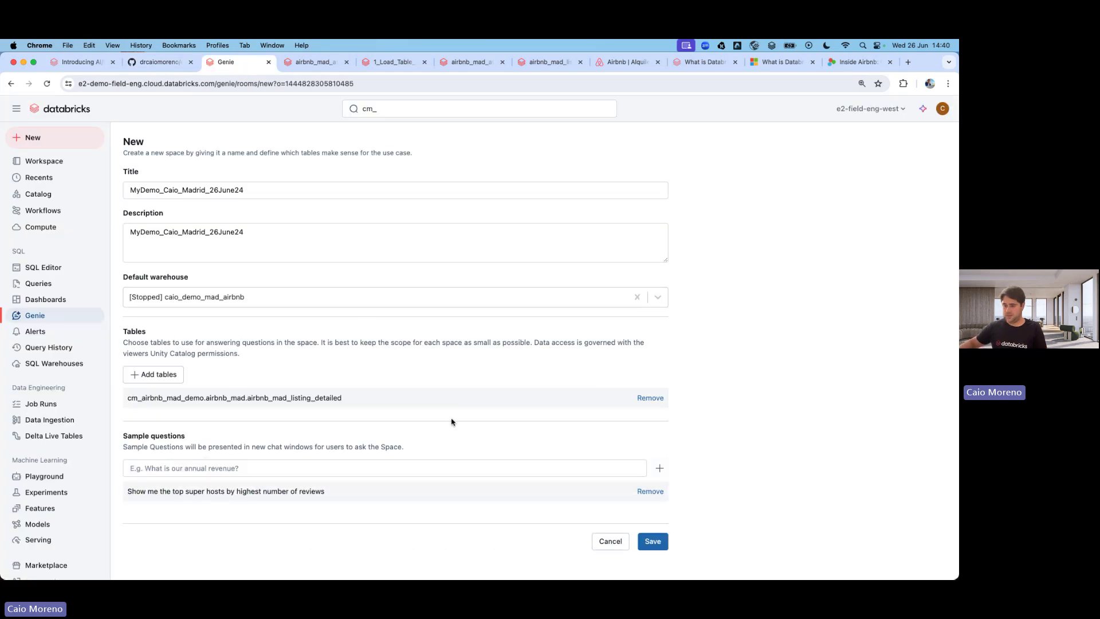
Add the README's top 10 super hosts question as a second sample question
left_click(162, 63)
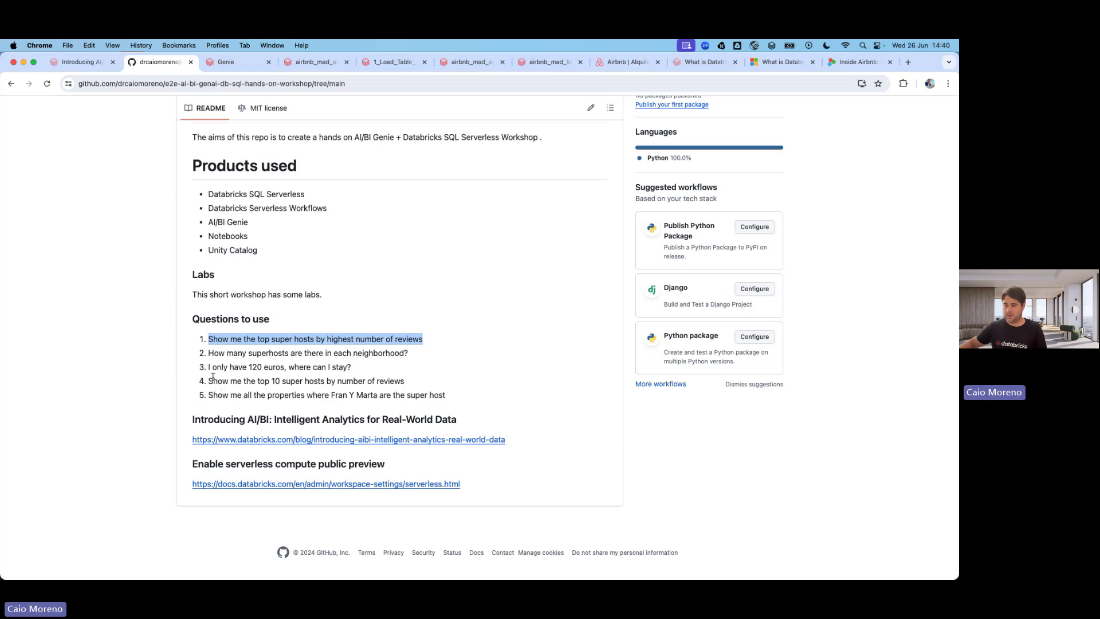
left_click_drag(209, 379, 421, 389)
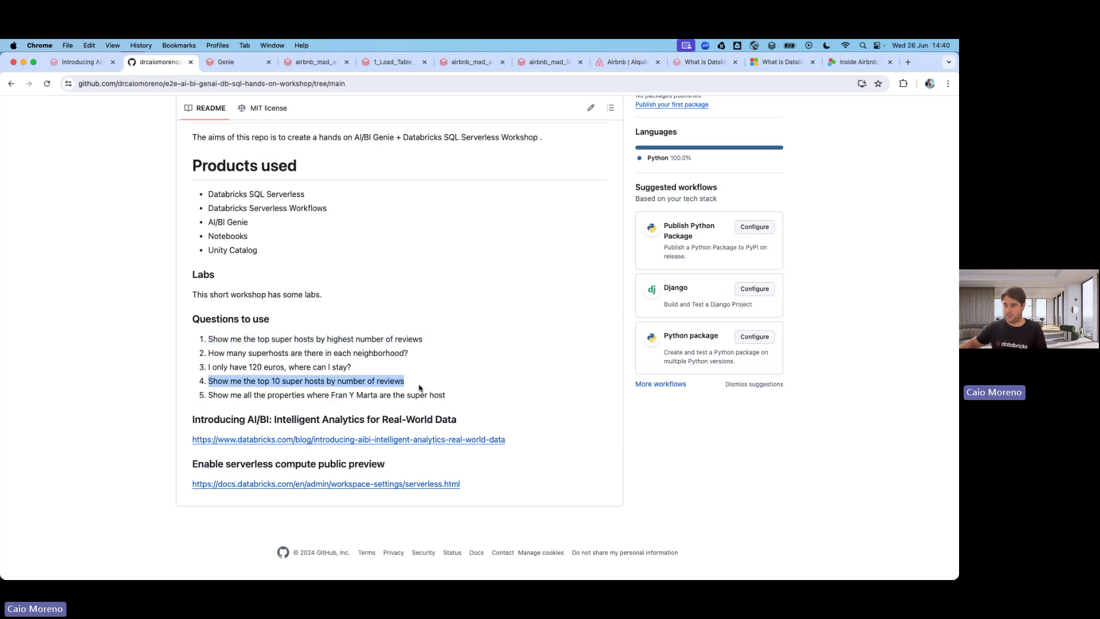
key("super+c")
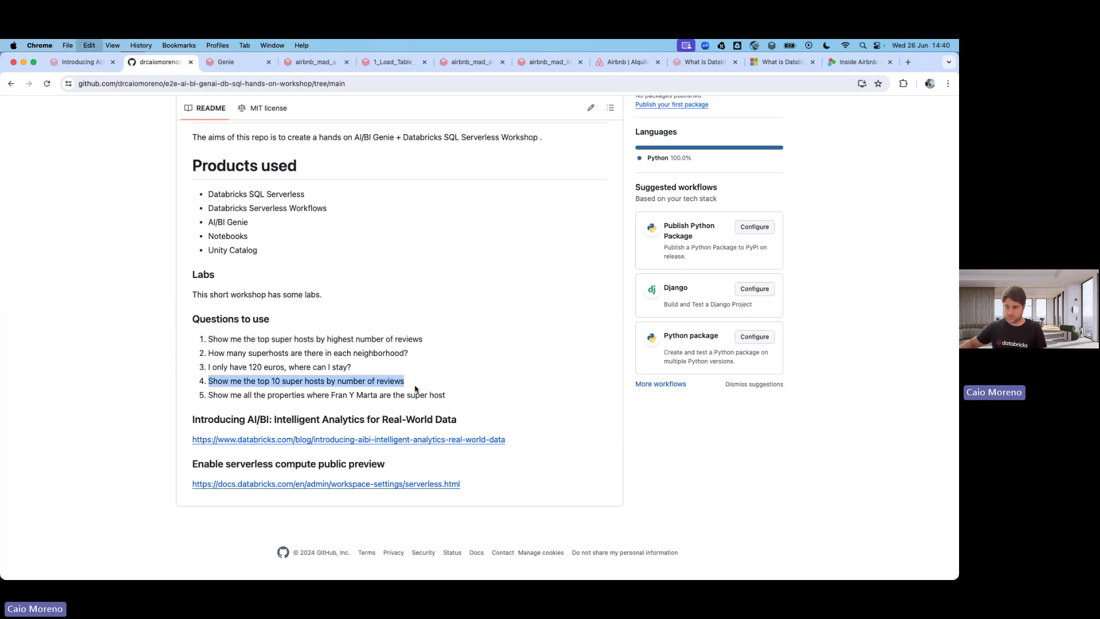
left_click(226, 62)
left_click(255, 465)
key("super+v")
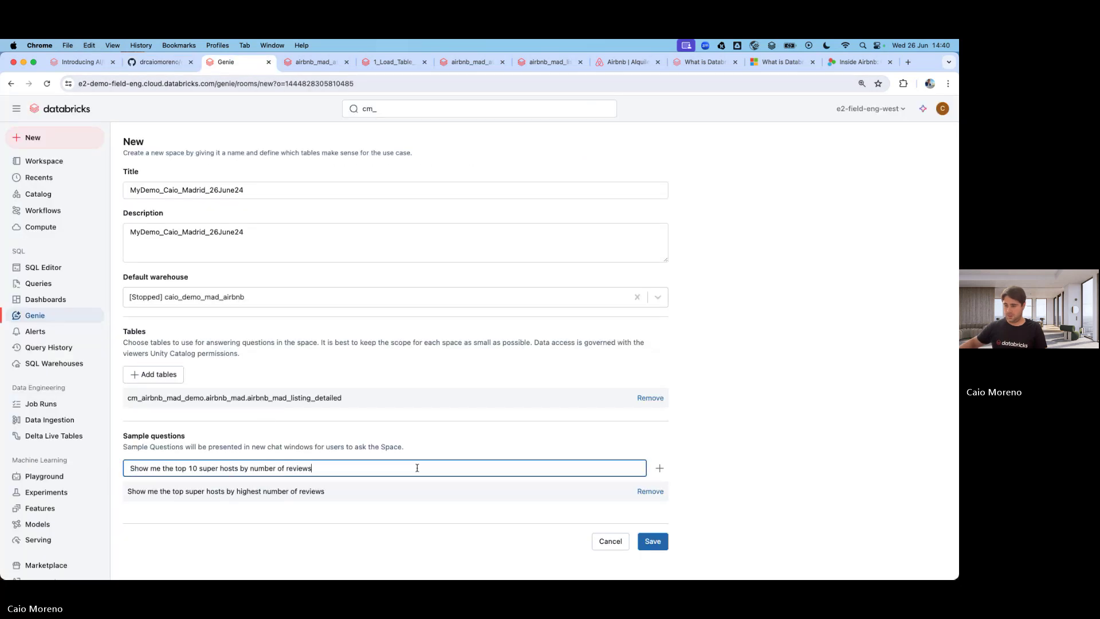
left_click(660, 469)
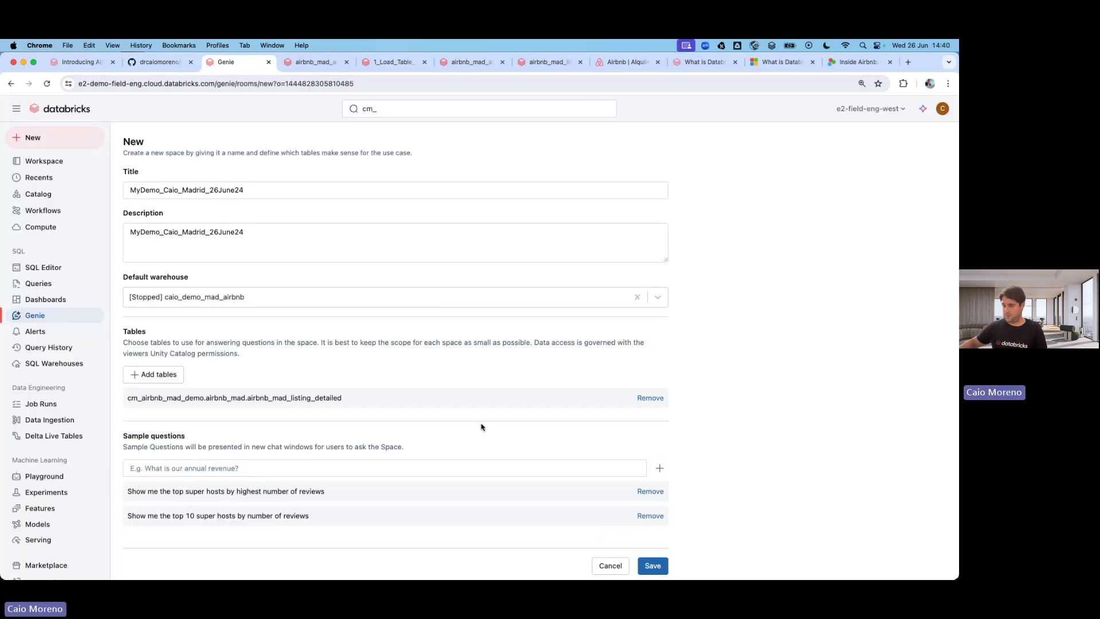
Add the superhosts per neighborhood question as the third sample, then save the space
left_click(160, 62)
left_click_drag(209, 352, 411, 354)
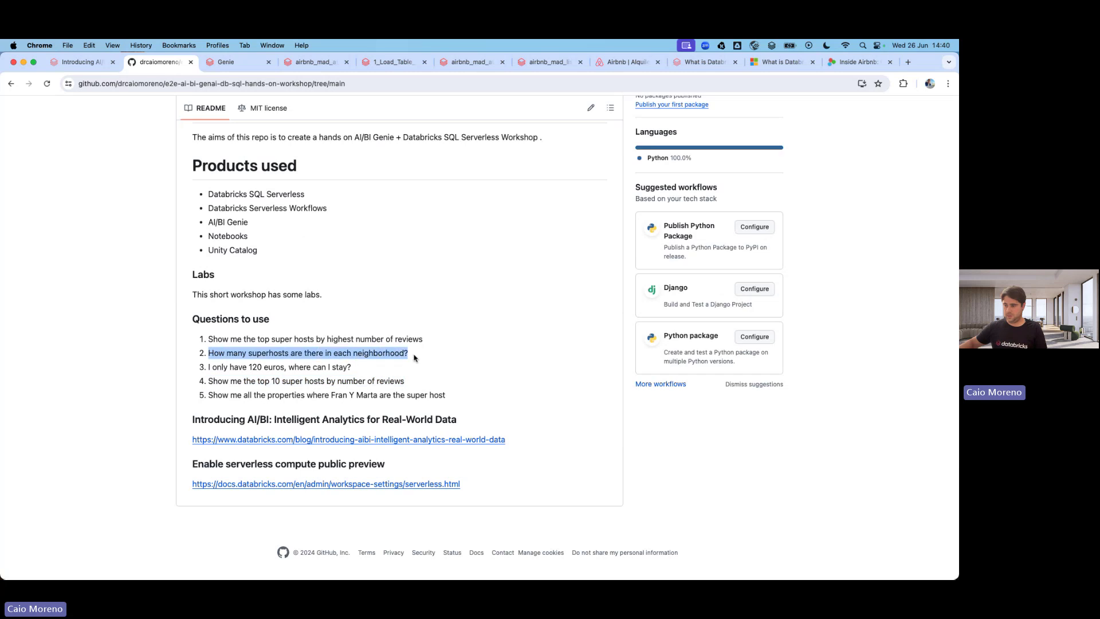
left_click(229, 62)
scroll(247, 434, "down", 1)
left_click(344, 460)
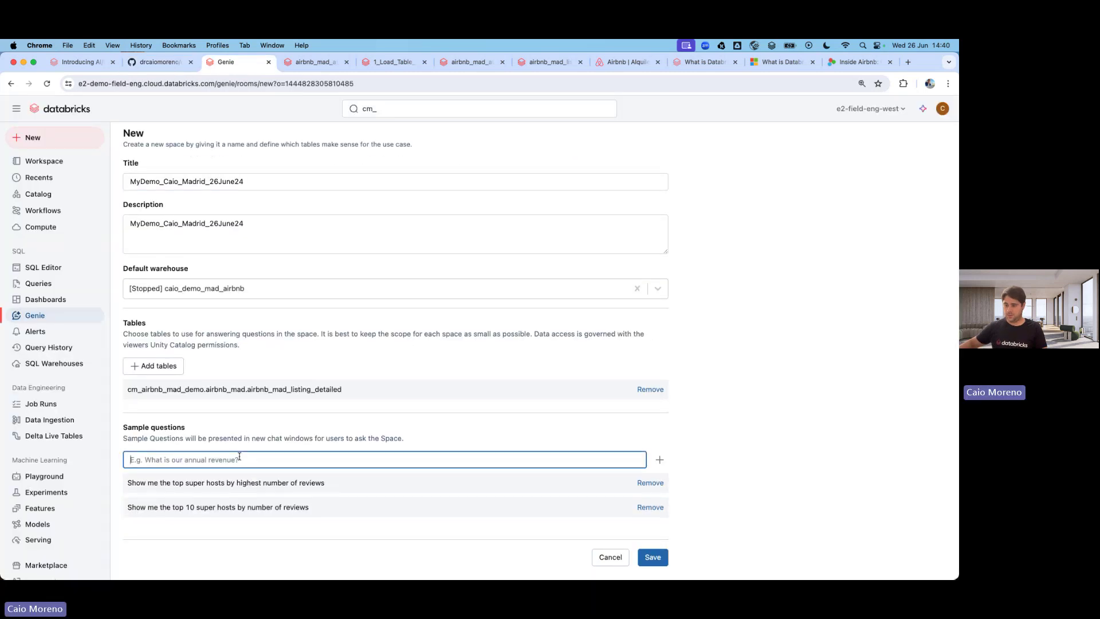
key("cmd+v")
left_click(659, 460)
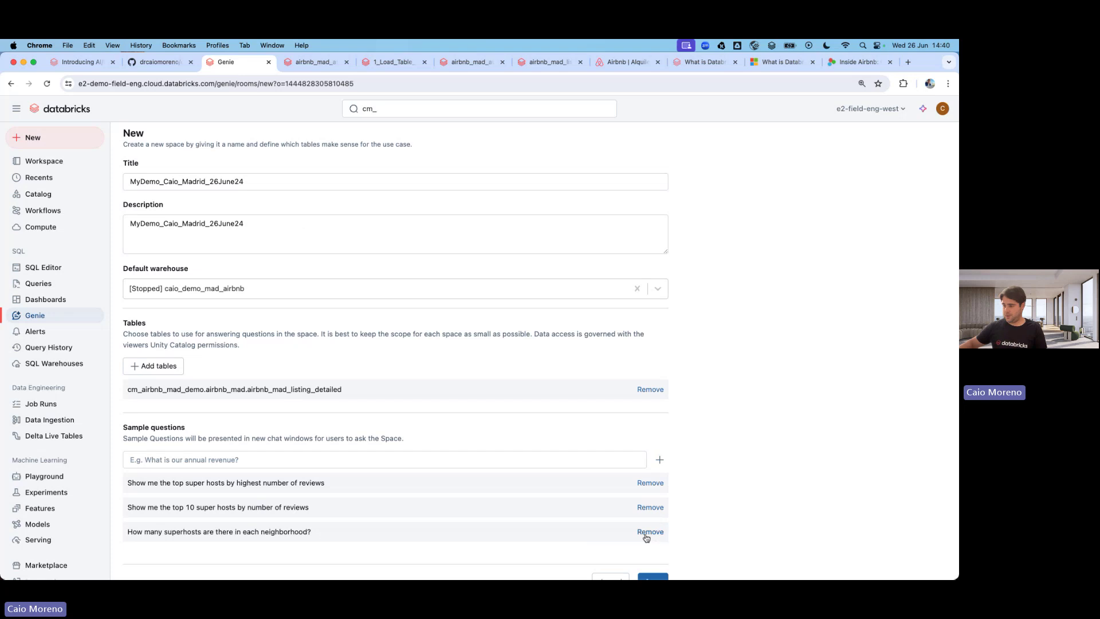
scroll(649, 531, "down", 1)
left_click(662, 555)
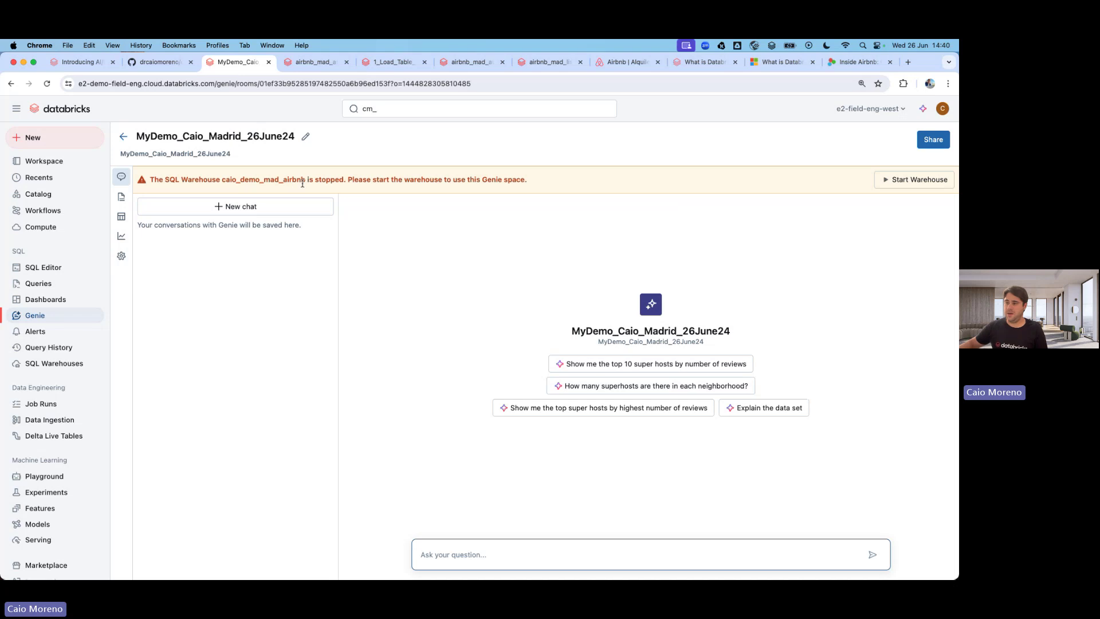
Start the space's stopped SQL warehouse caio_demo_mad_airbnb
left_click(888, 179)
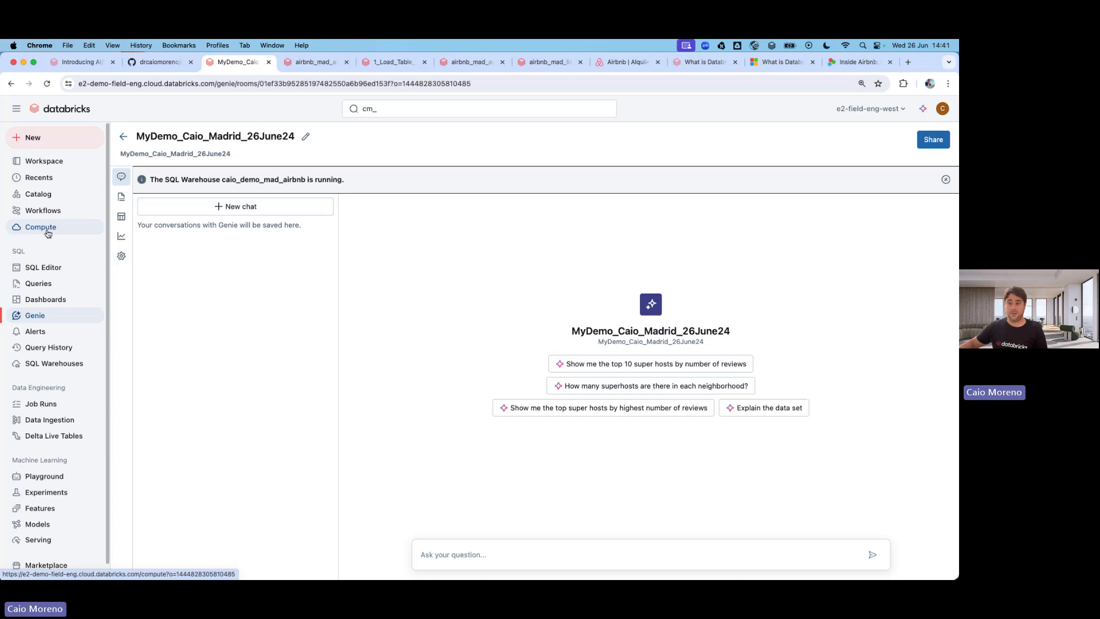
Ask Genie for superhosts per neighborhood, auto-visualize the 123-row answer as a bar chart, and upvote it
left_click(596, 389)
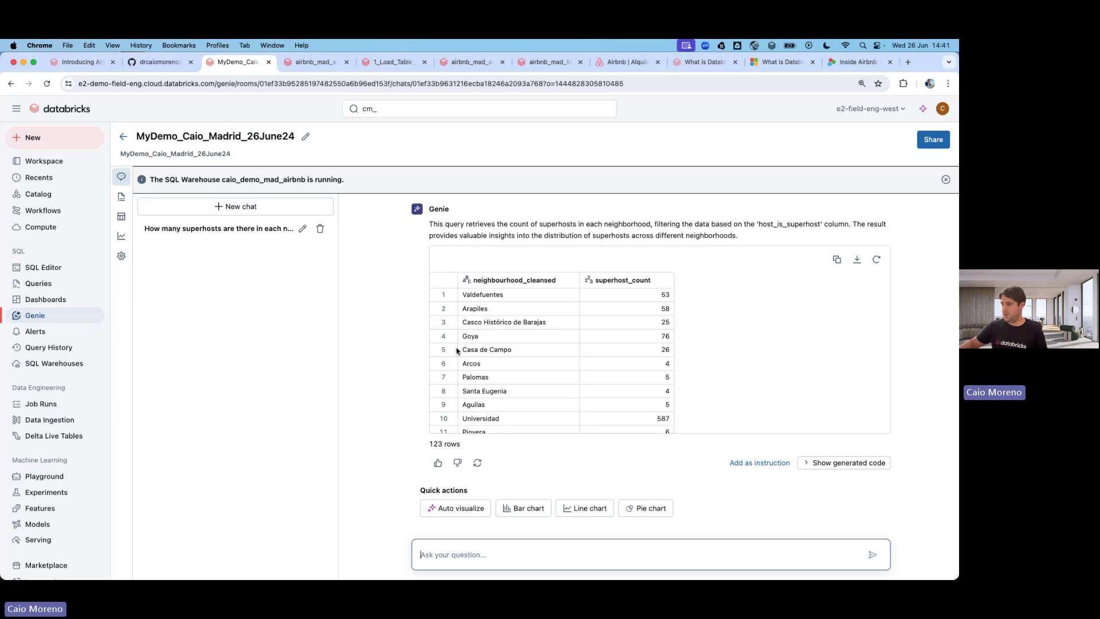
scroll(550, 347, "down", 20)
scroll(549, 346, "down", 5)
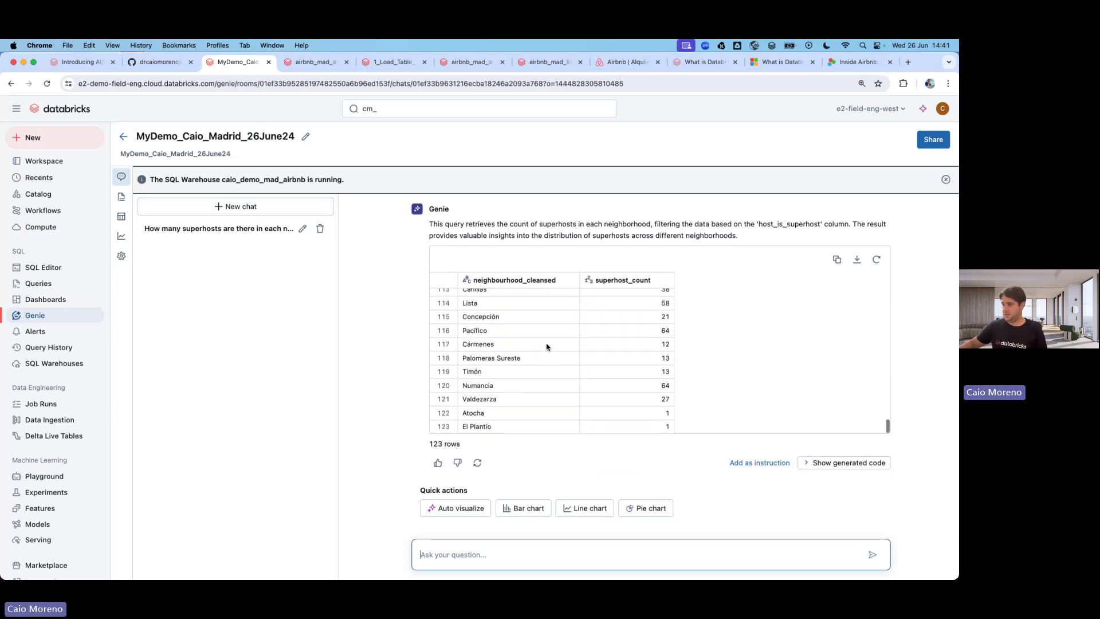
left_click(457, 508)
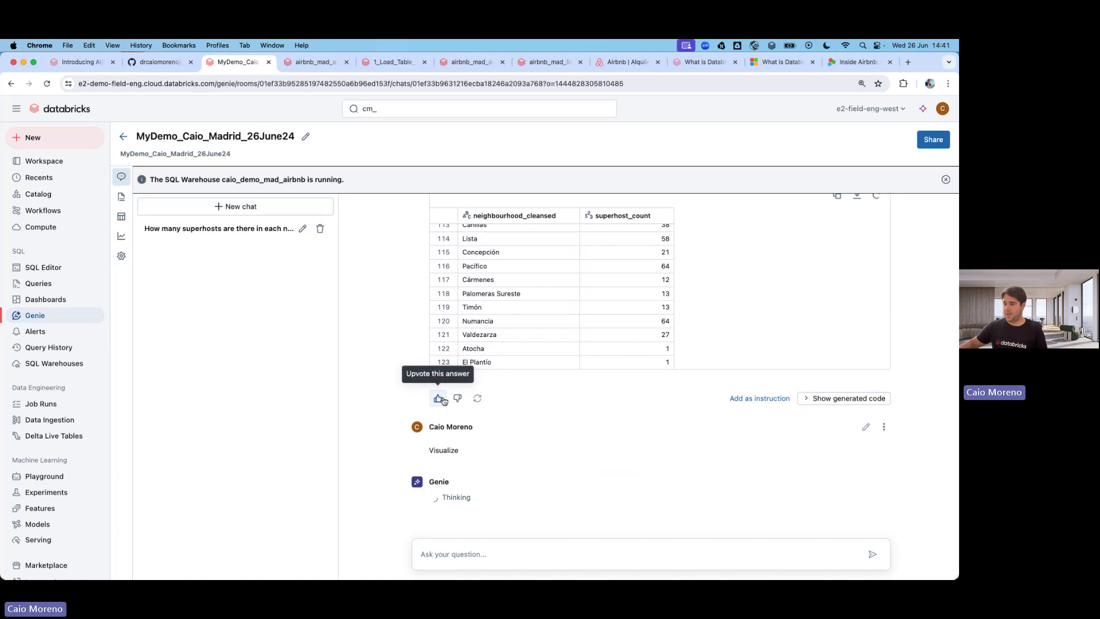
left_click(439, 398)
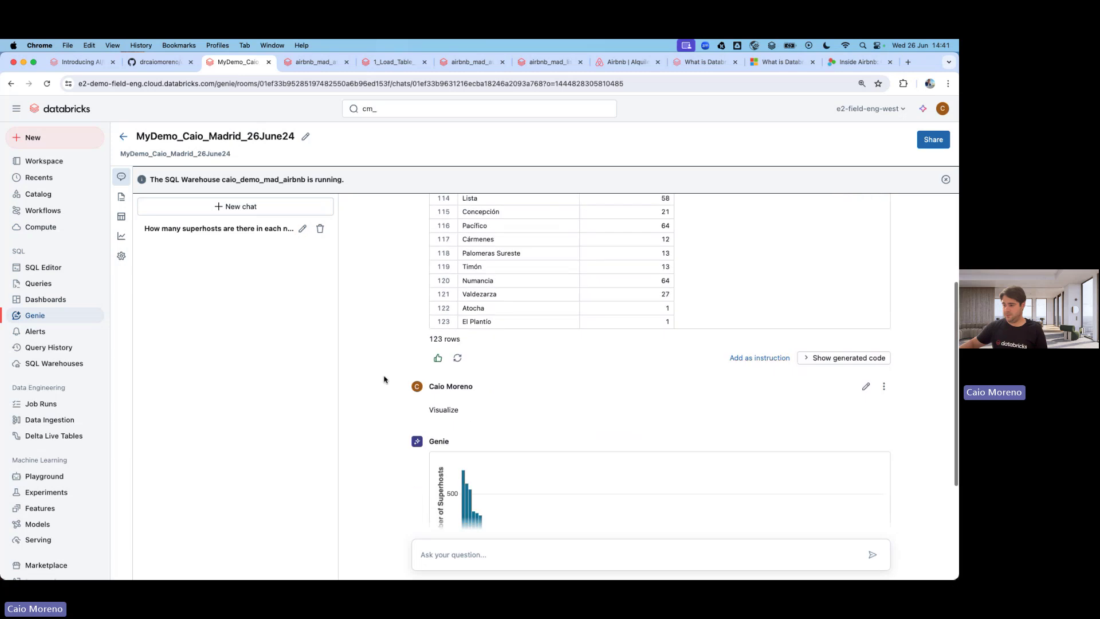
mouse_move(463, 362)
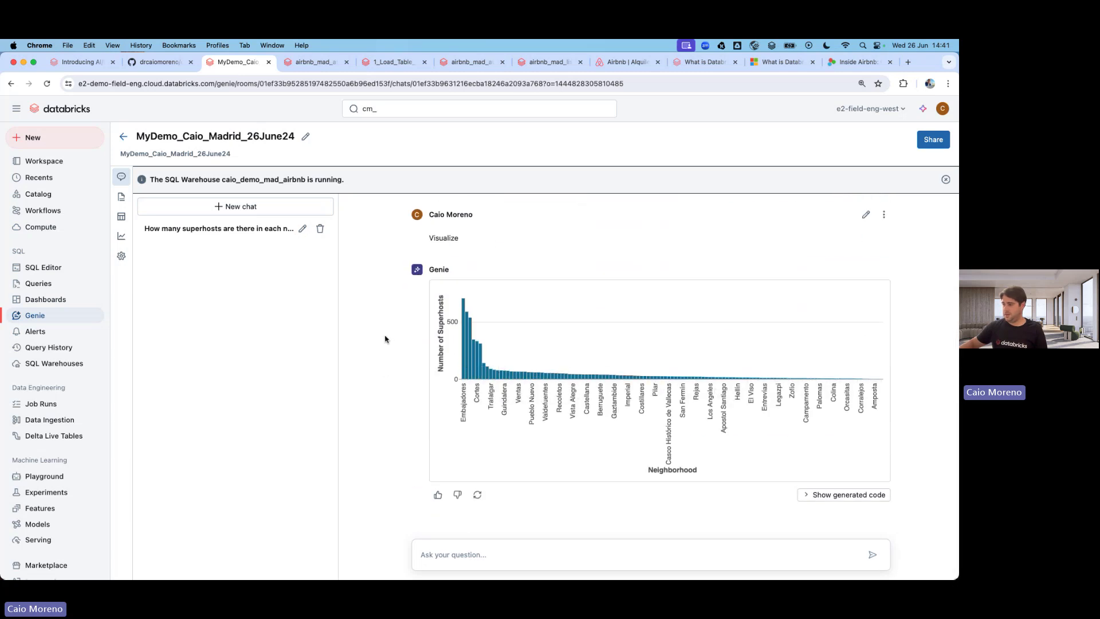
scroll(386, 339, "up", 10)
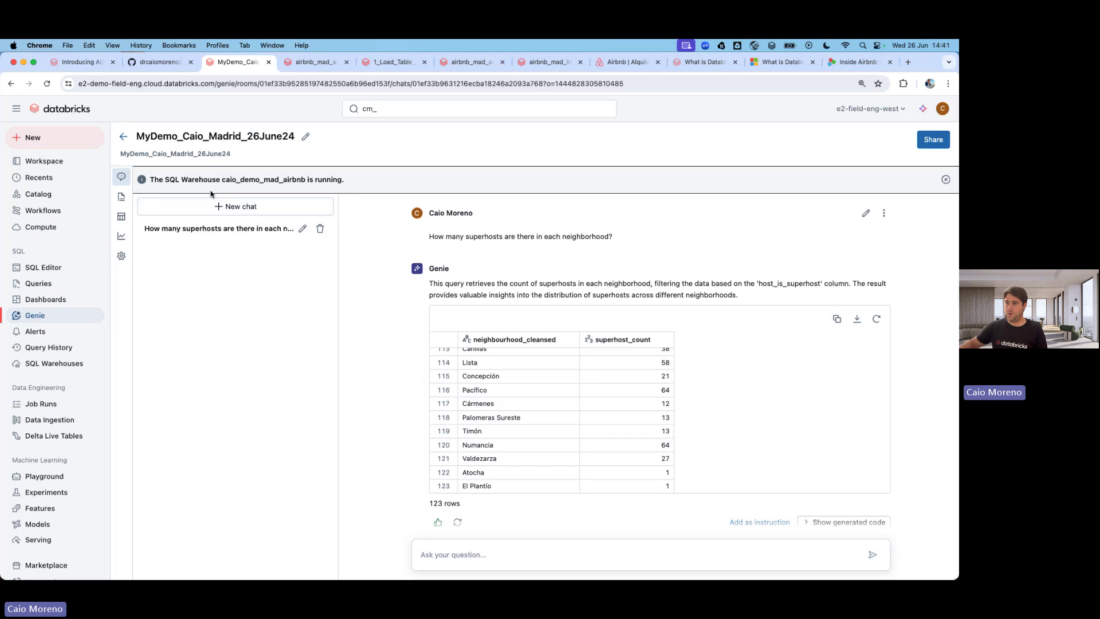
left_click(154, 62)
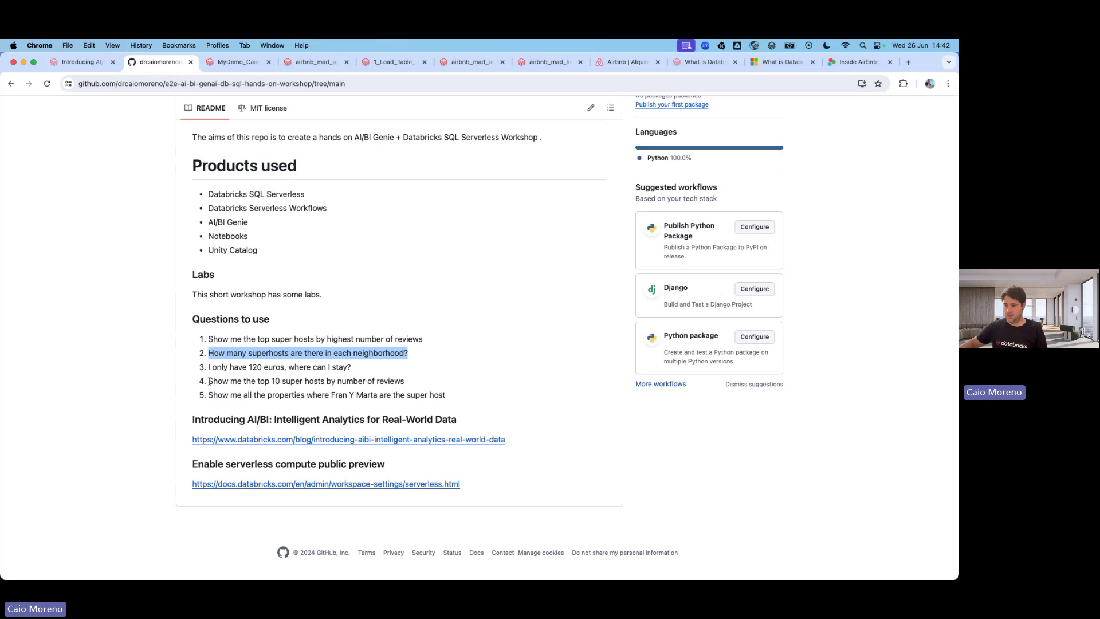
Ask Genie the top 10 super hosts question, upvote and chart the answer, and dismiss the warehouse notice
left_click_drag(208, 384, 410, 387)
key("cmd+c")
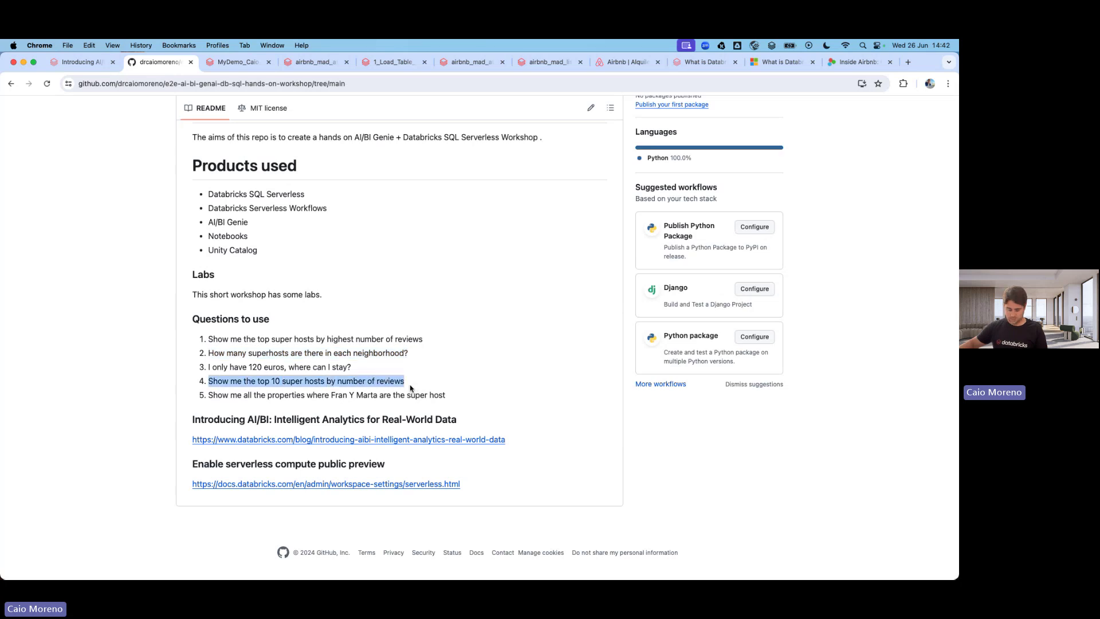
left_click(238, 62)
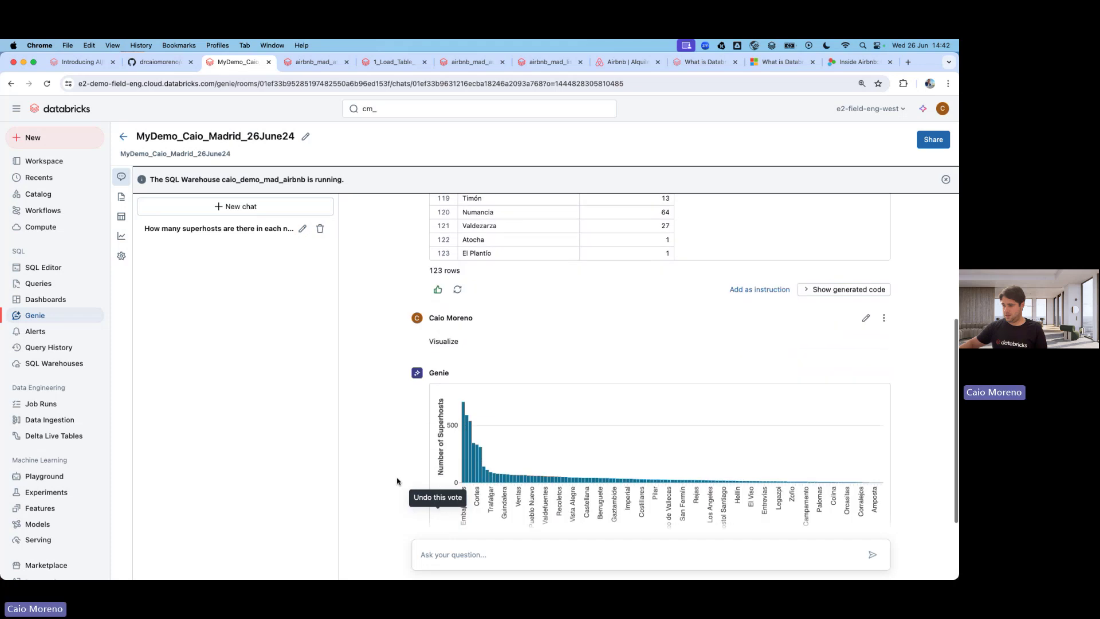
left_click(481, 558)
key("cmd+v")
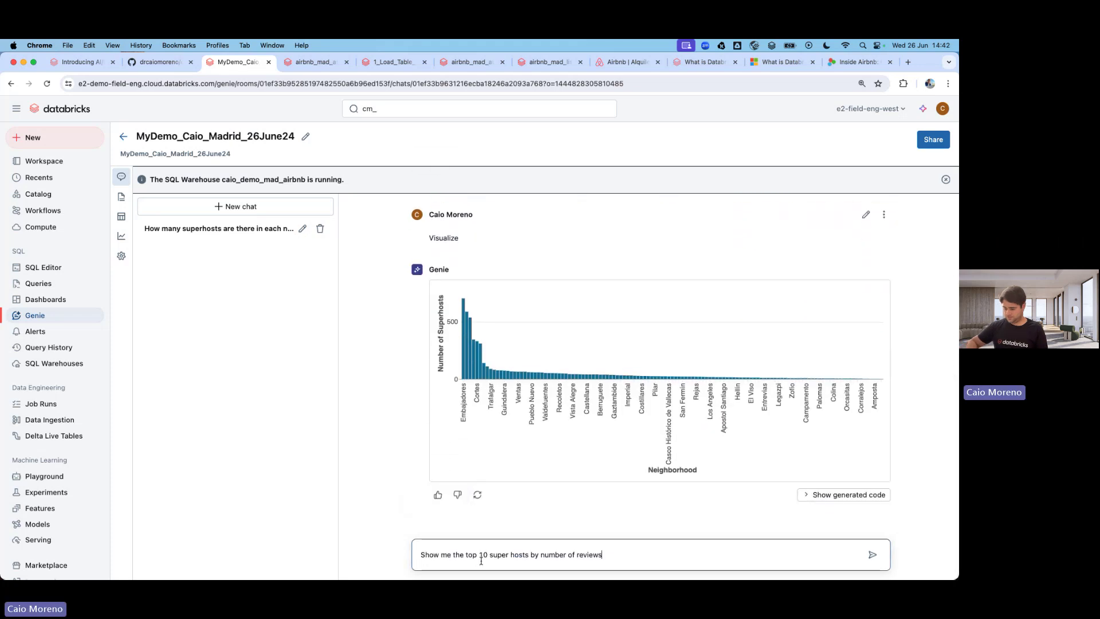
key("Return")
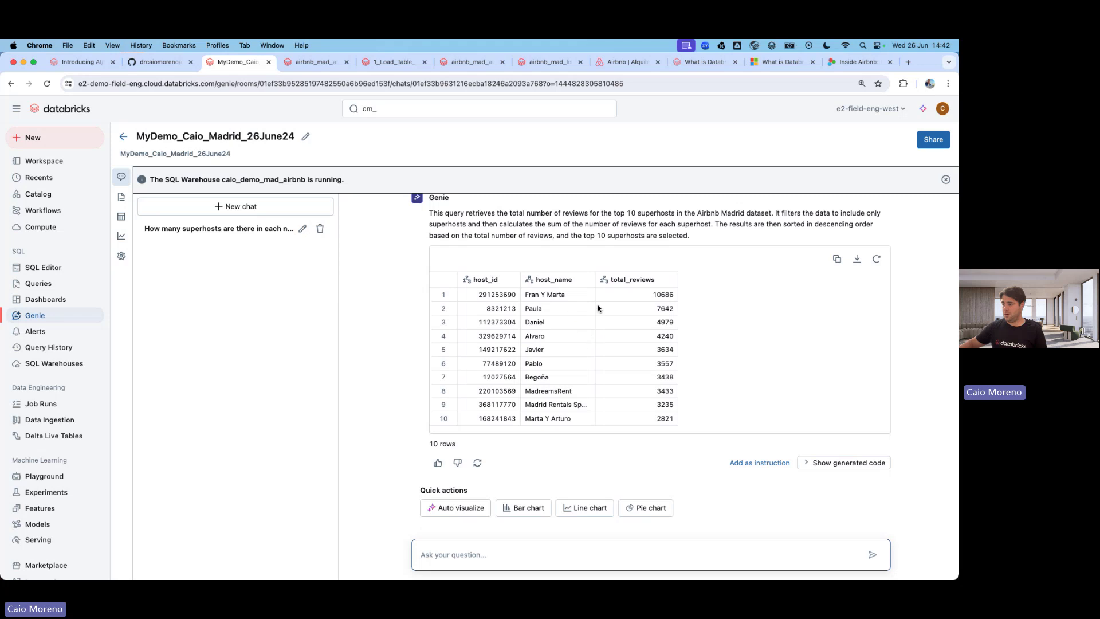
left_click(438, 463)
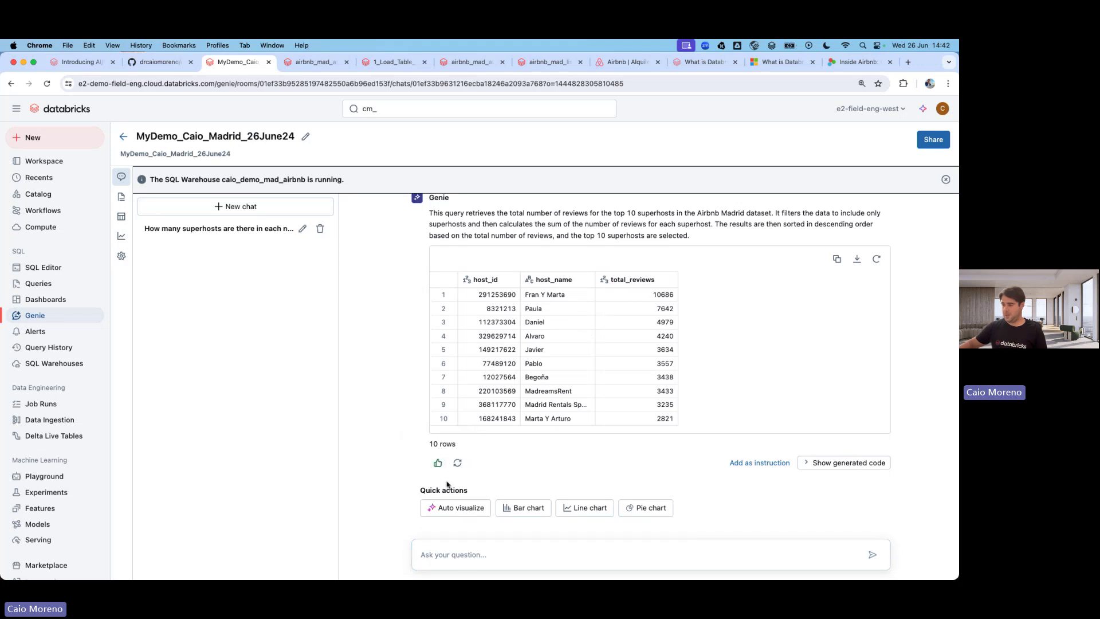
left_click(457, 507)
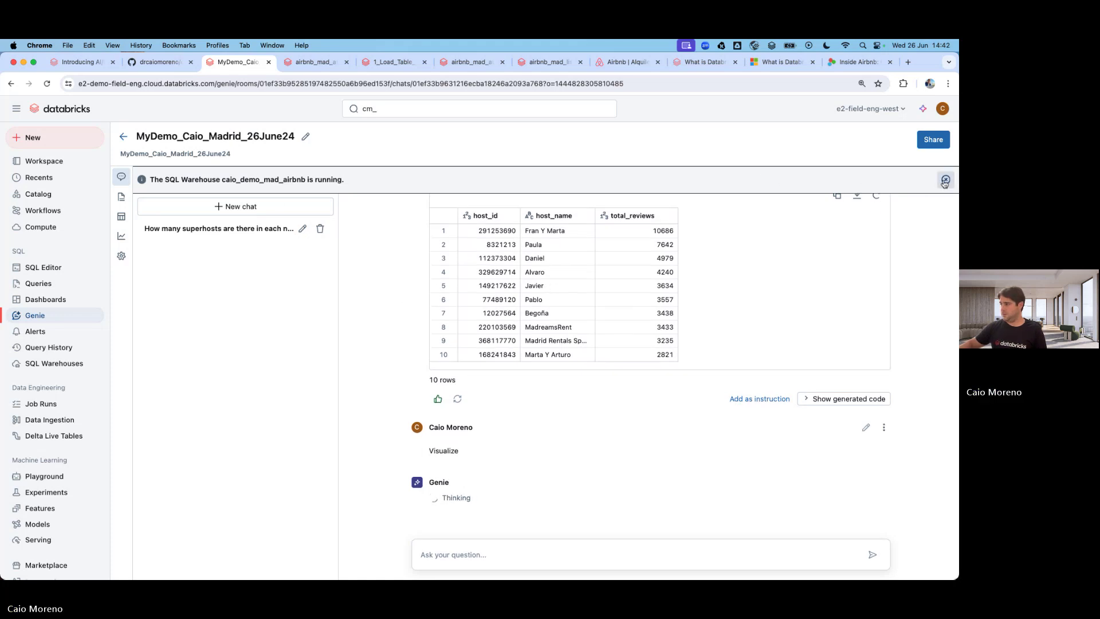
left_click(945, 182)
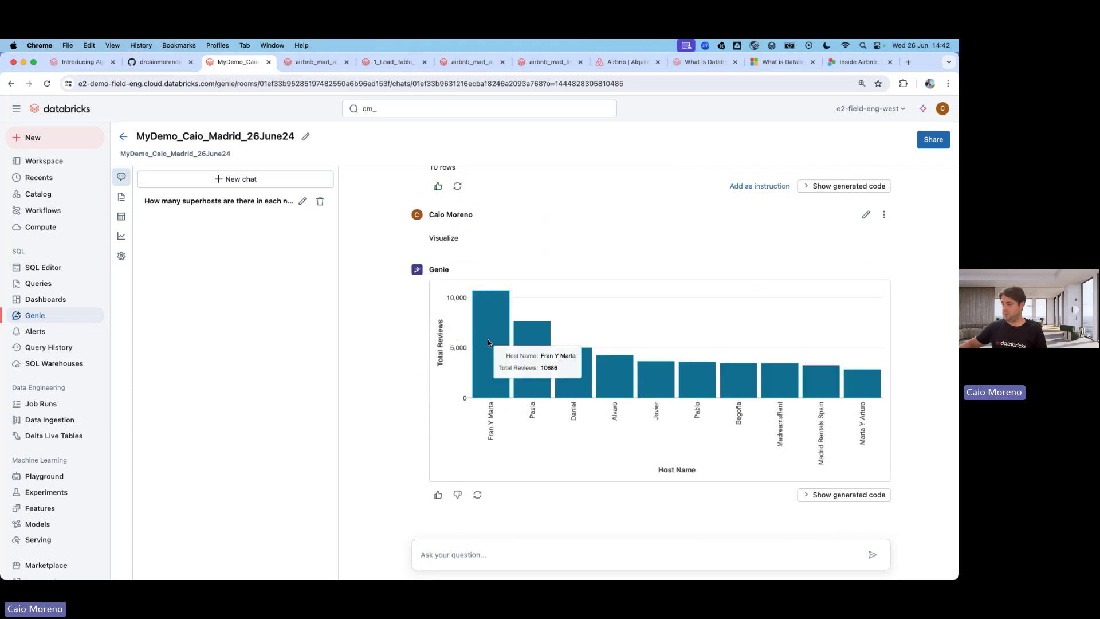
left_click(161, 62)
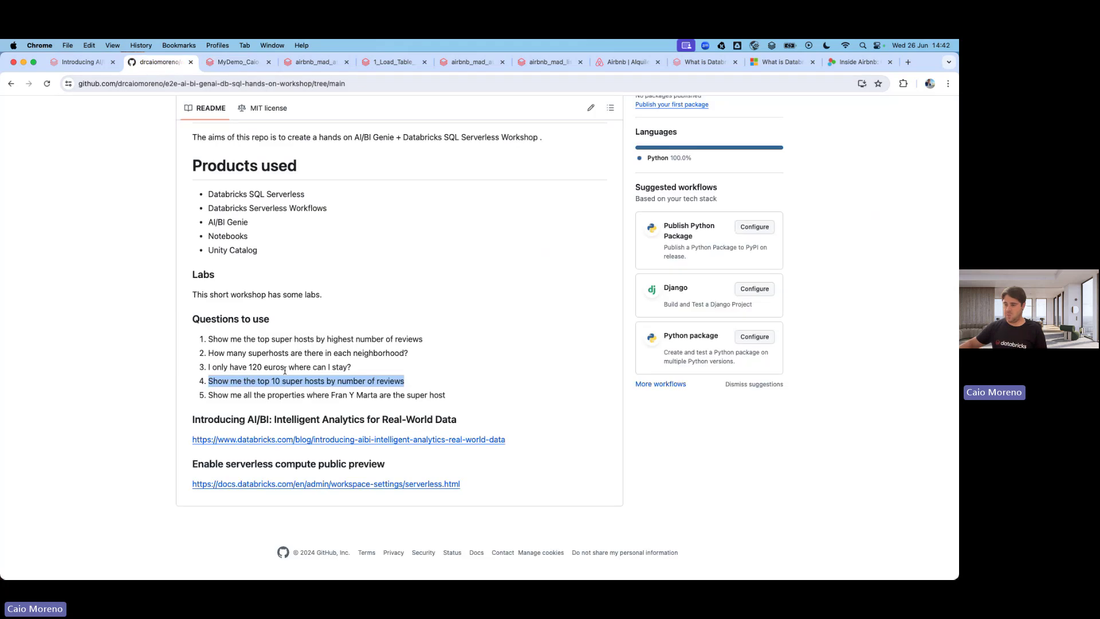
Show the SQL behind the top hosts answer, then ask README question 5 about one superhost's properties
left_click_drag(212, 397, 452, 403)
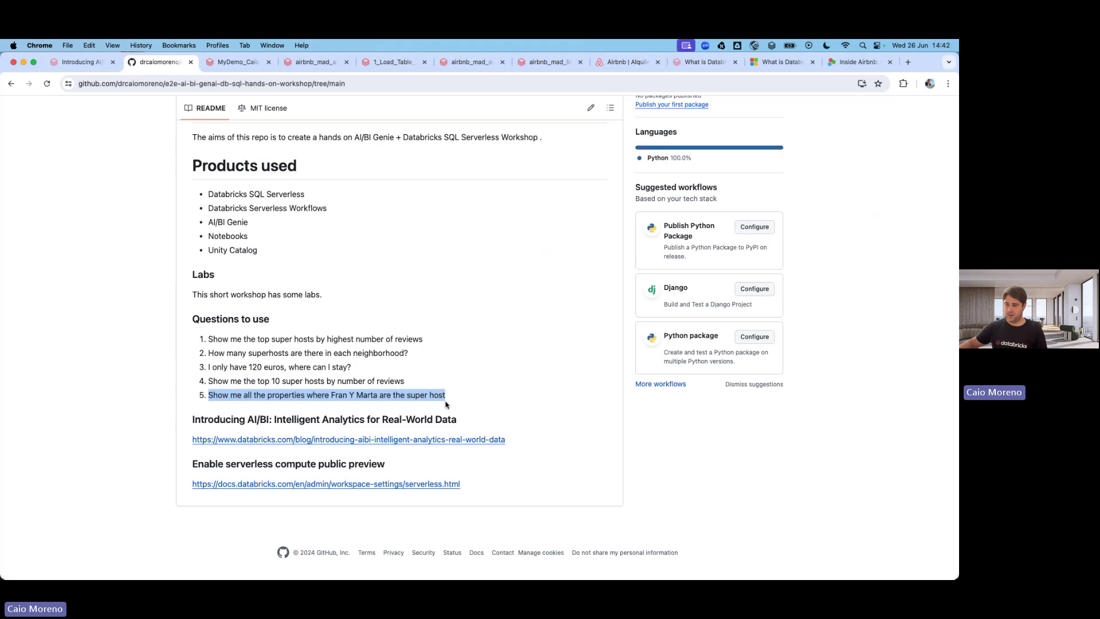
key("super+c")
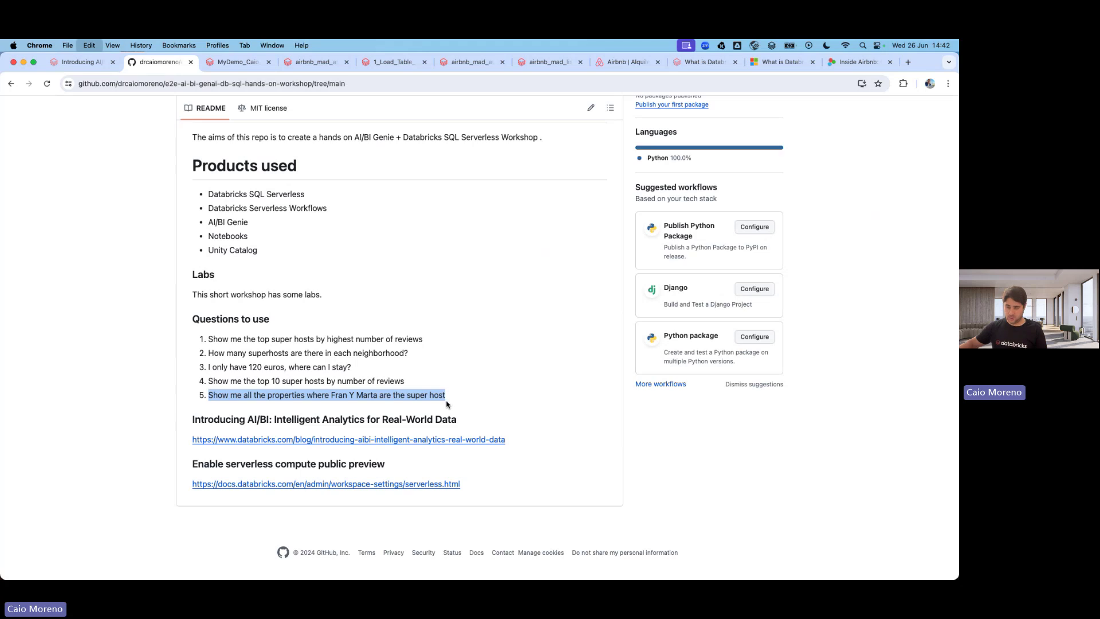
left_click(235, 62)
scroll(498, 307, "up", 5)
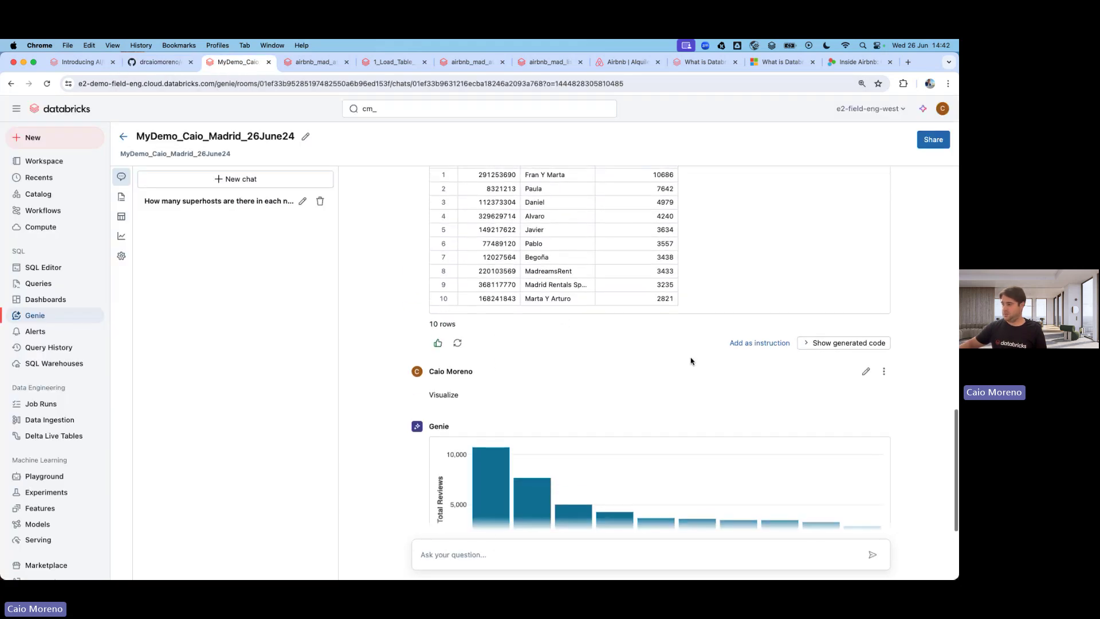
left_click(860, 353)
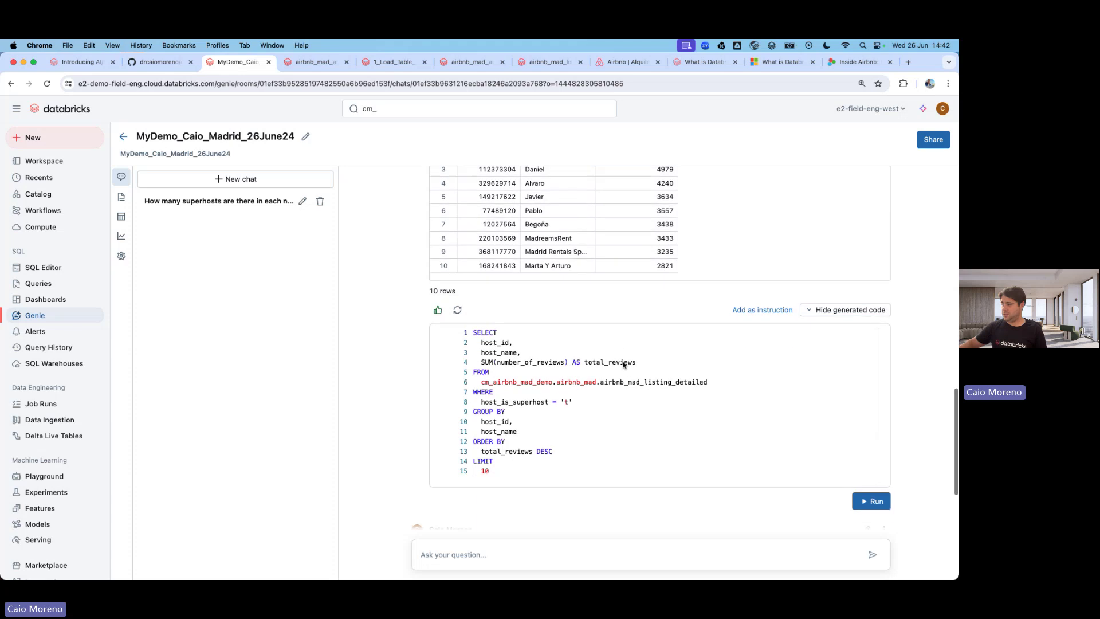
scroll(544, 338, "down", 2)
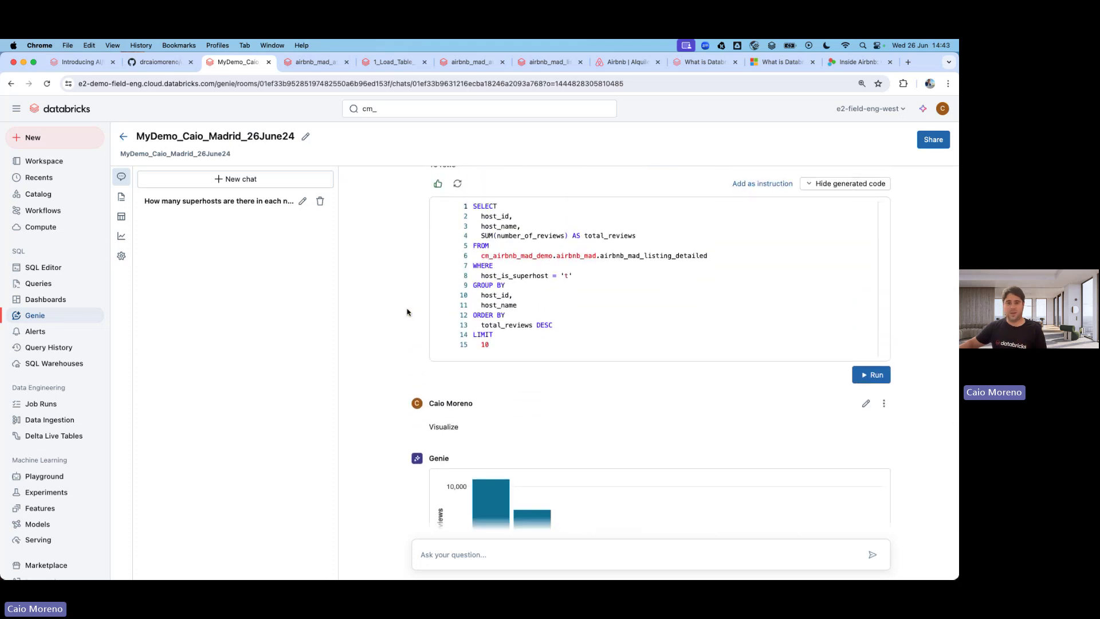
scroll(407, 312, "down", 3)
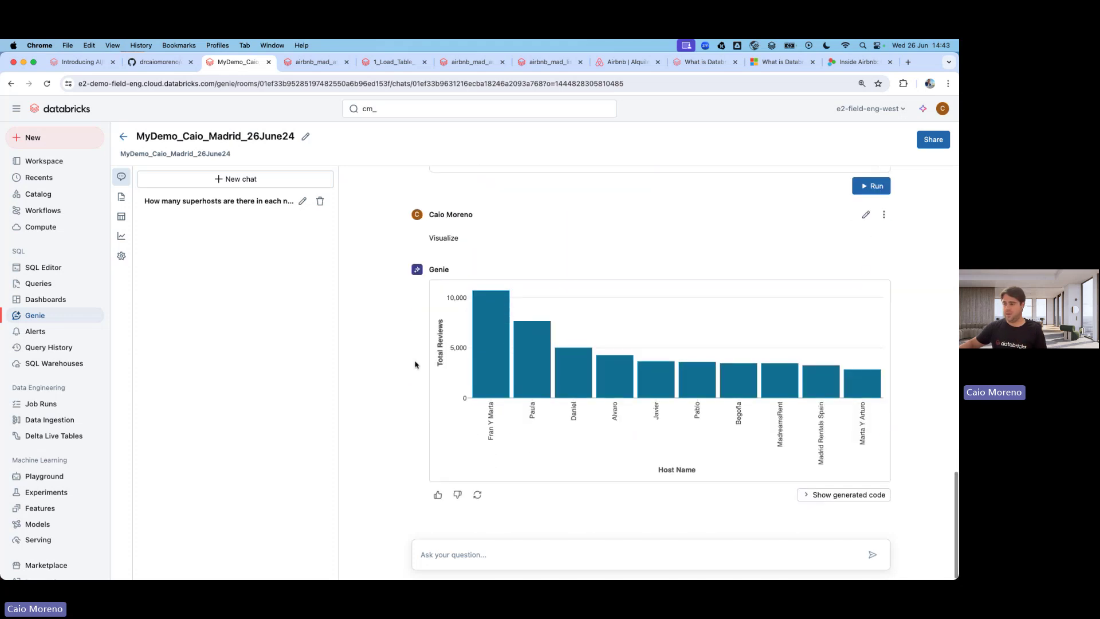
left_click(477, 555)
key("super+v")
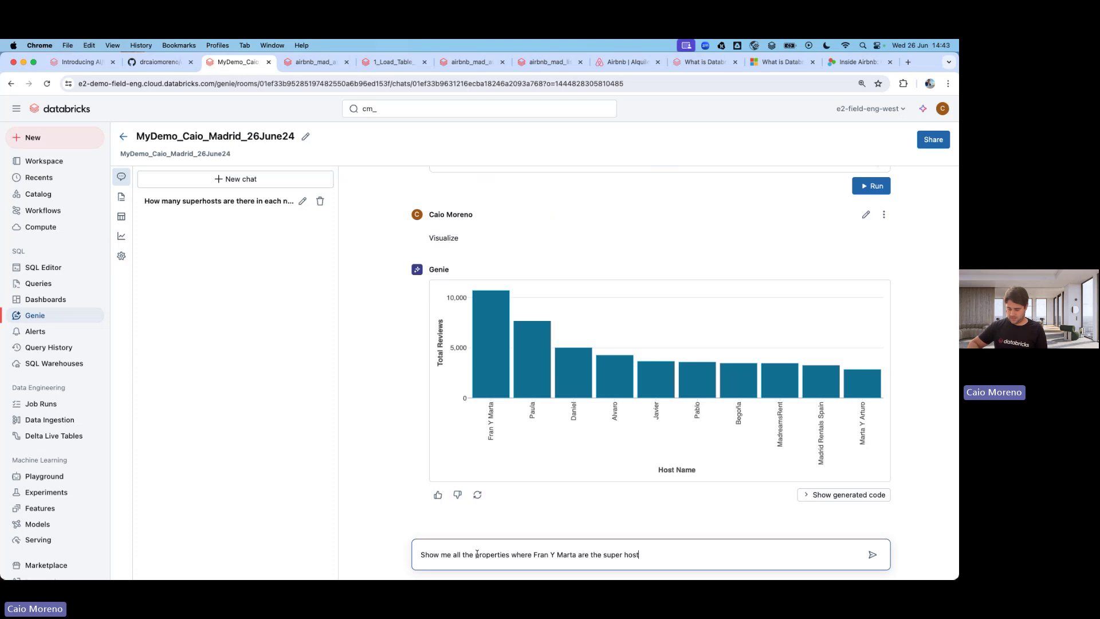
key("Return")
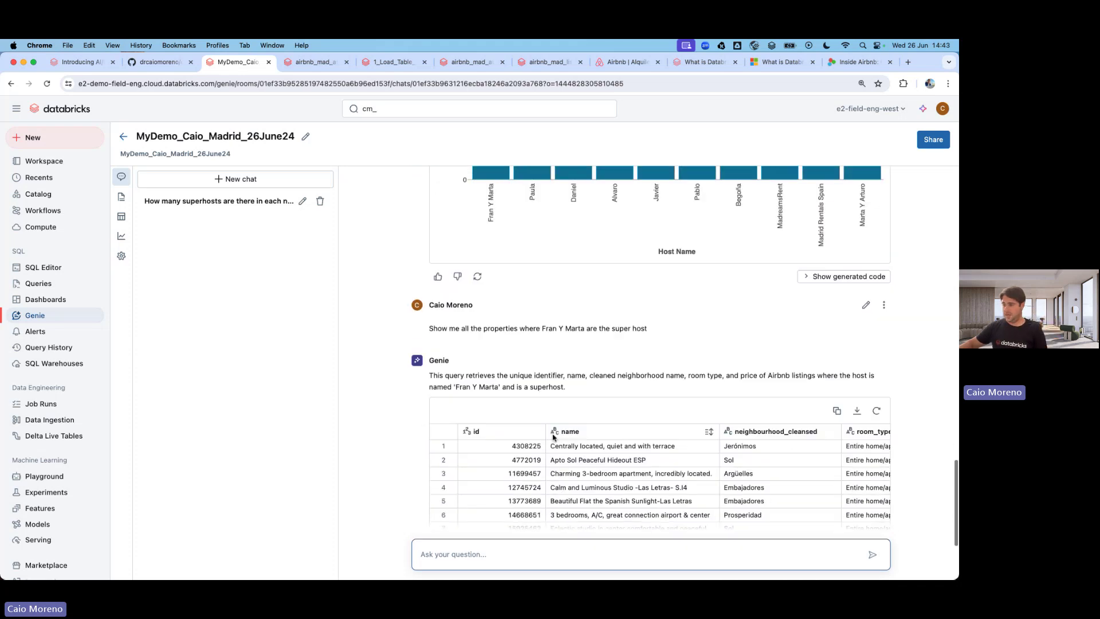
Browse the 296-row listings table across its neighbourhood, room type and price columns
left_click(487, 317)
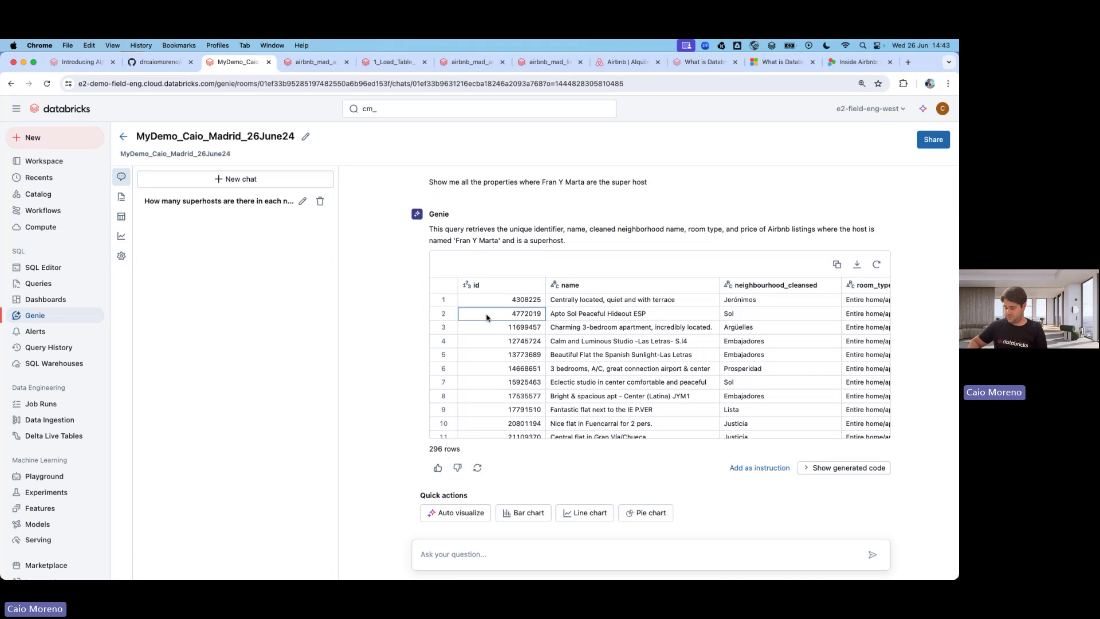
key("Up")
key("Right")
key("Right")
key("Right")
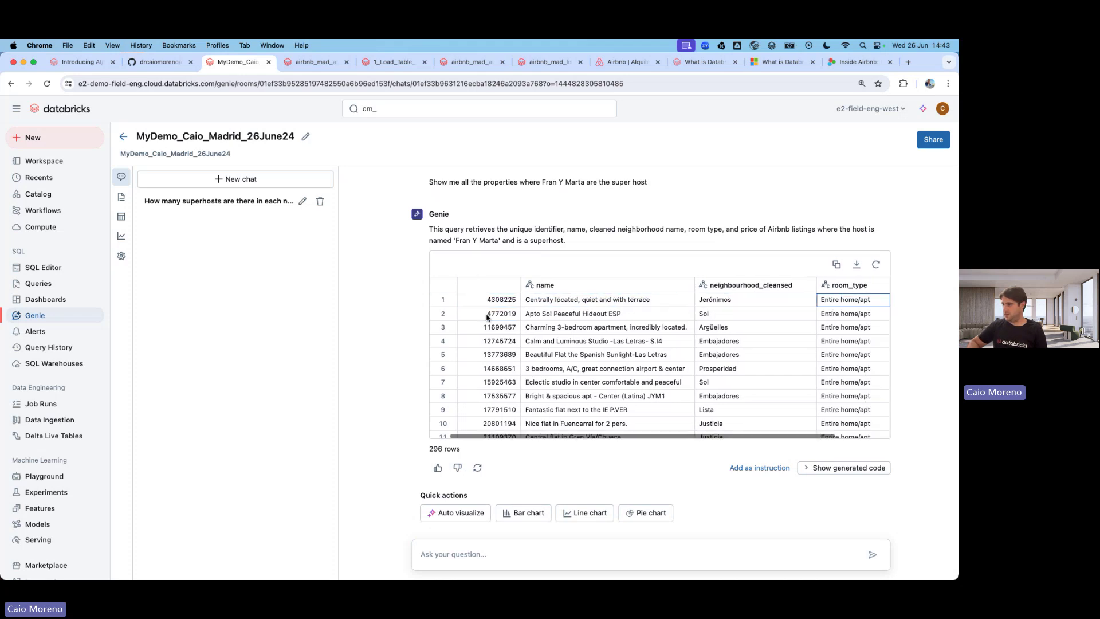
key("Down")
key("Right")
key("Left")
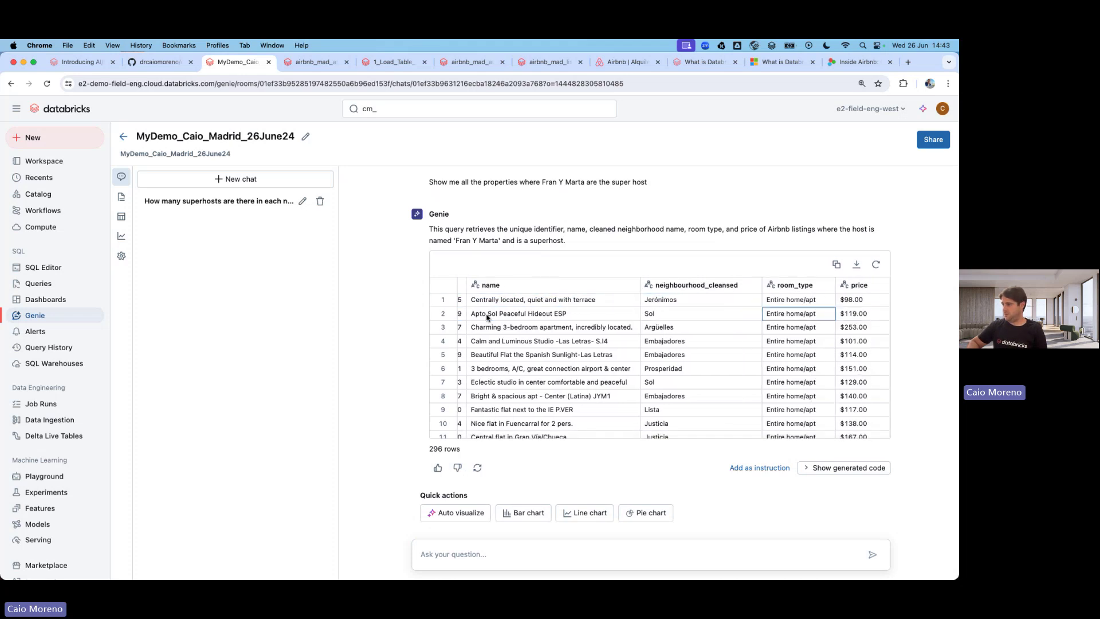
key("Left")
key("Left")
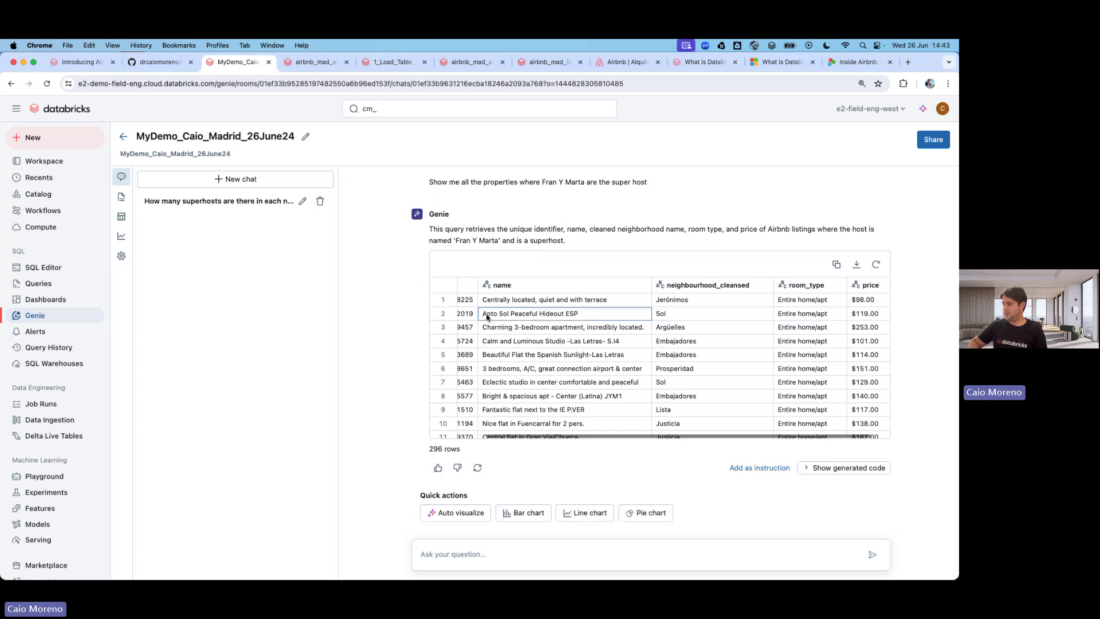
key("Left")
key("Left")
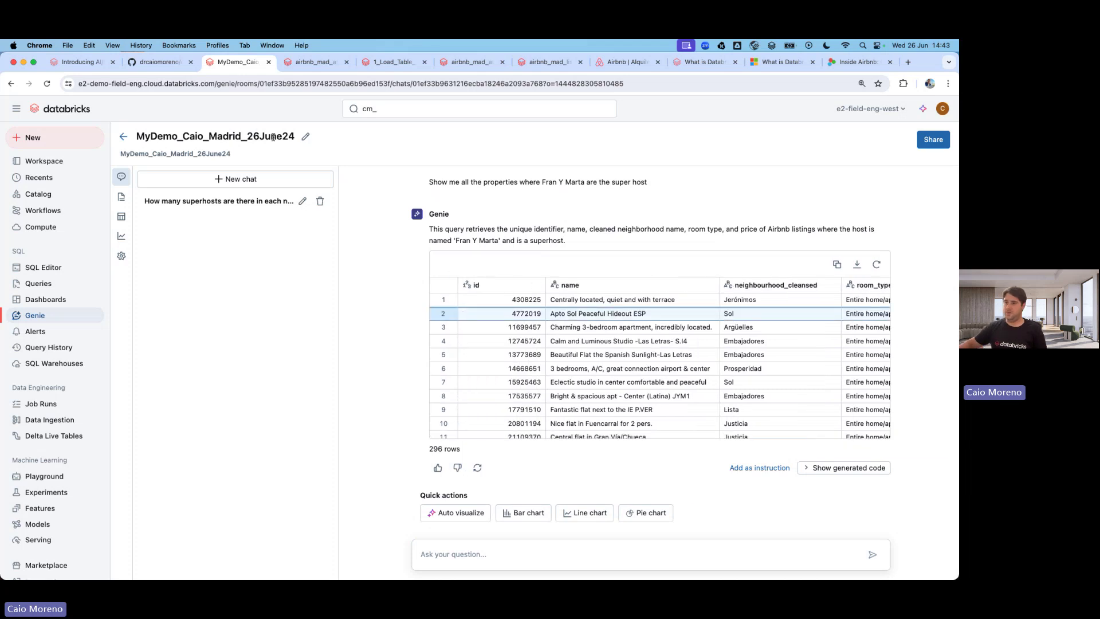
left_click(158, 61)
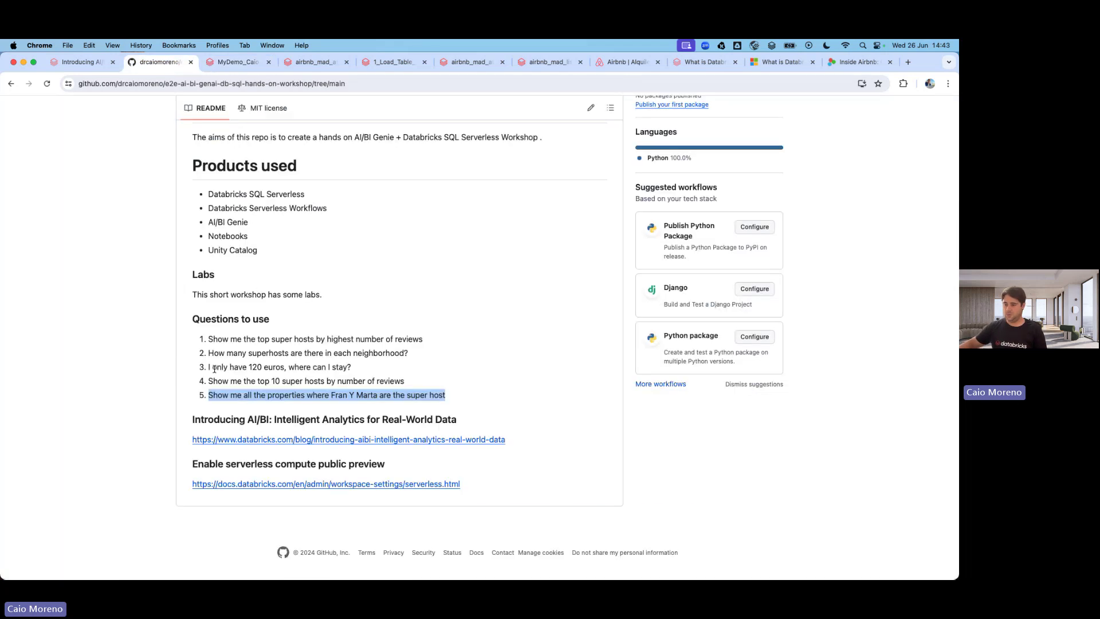
Ask Genie the README budget question with 120 changed to 250 euros
left_click_drag(207, 369, 361, 374)
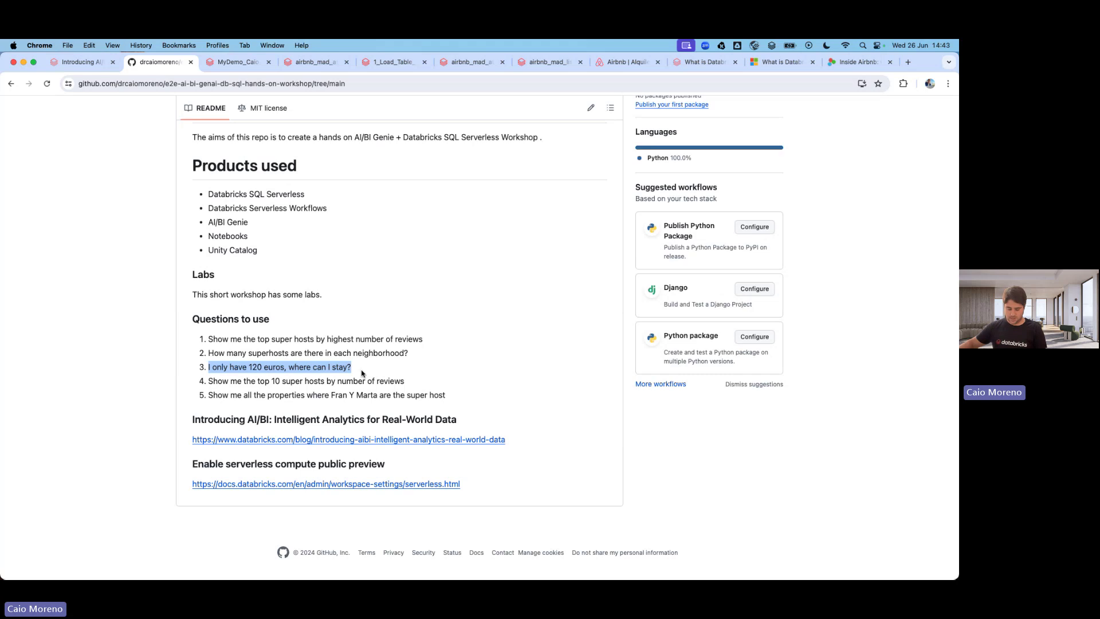
key("super+c")
left_click(242, 63)
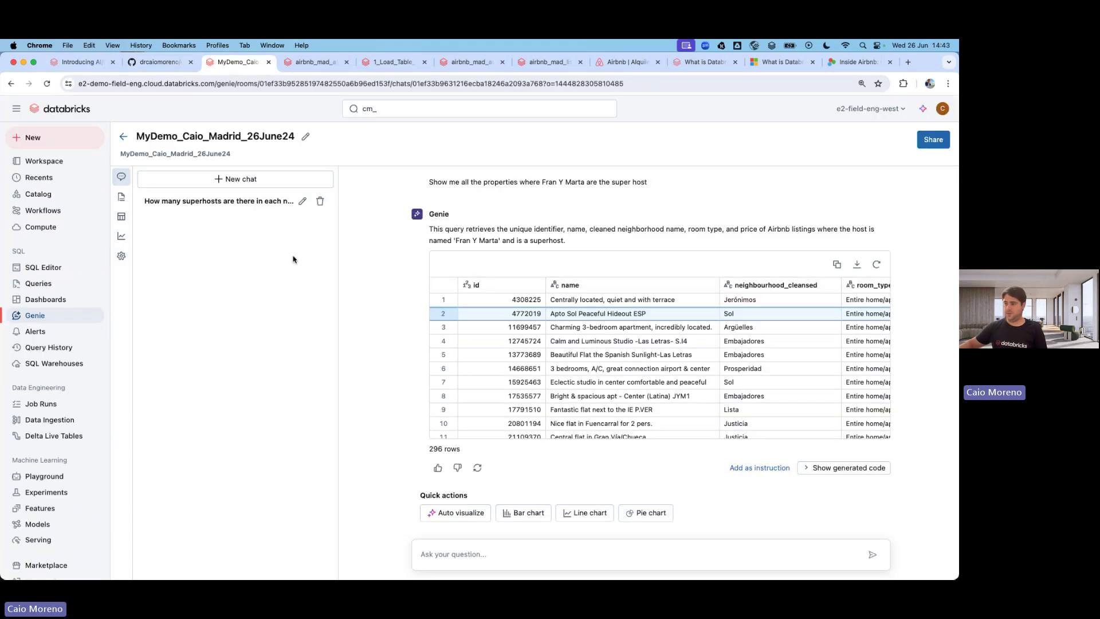
left_click(441, 553)
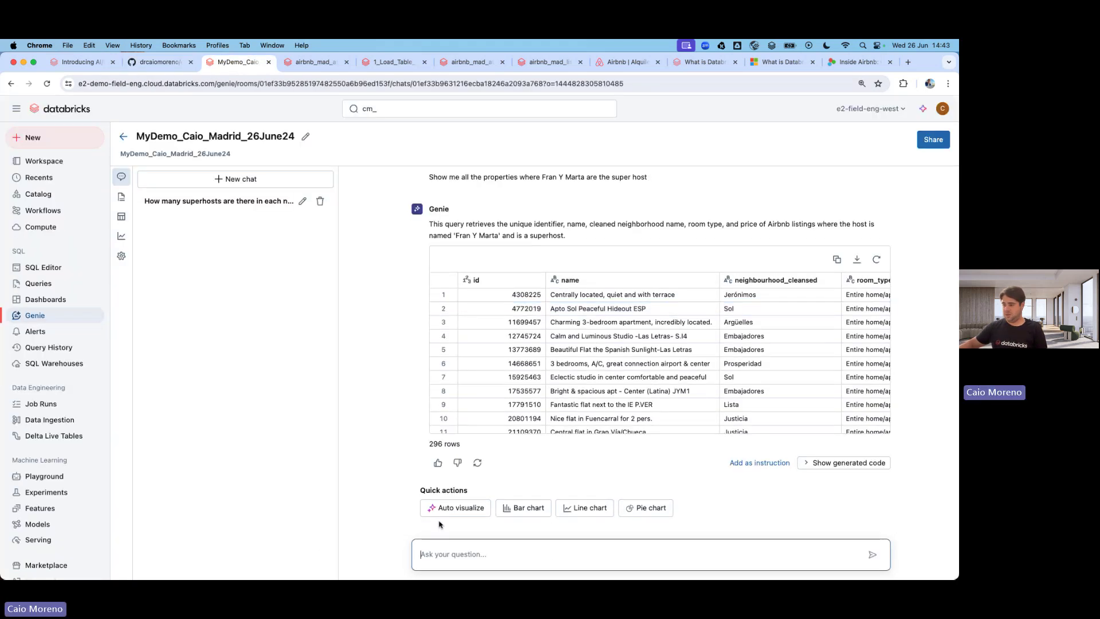
key("super+v")
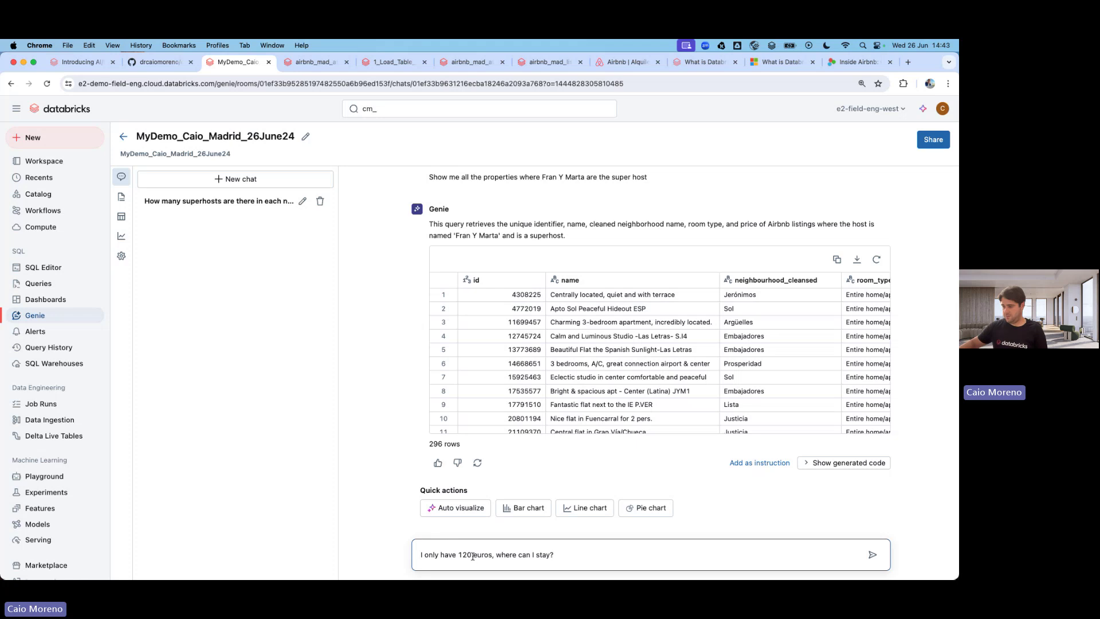
left_click_drag(472, 555, 457, 556)
type("250")
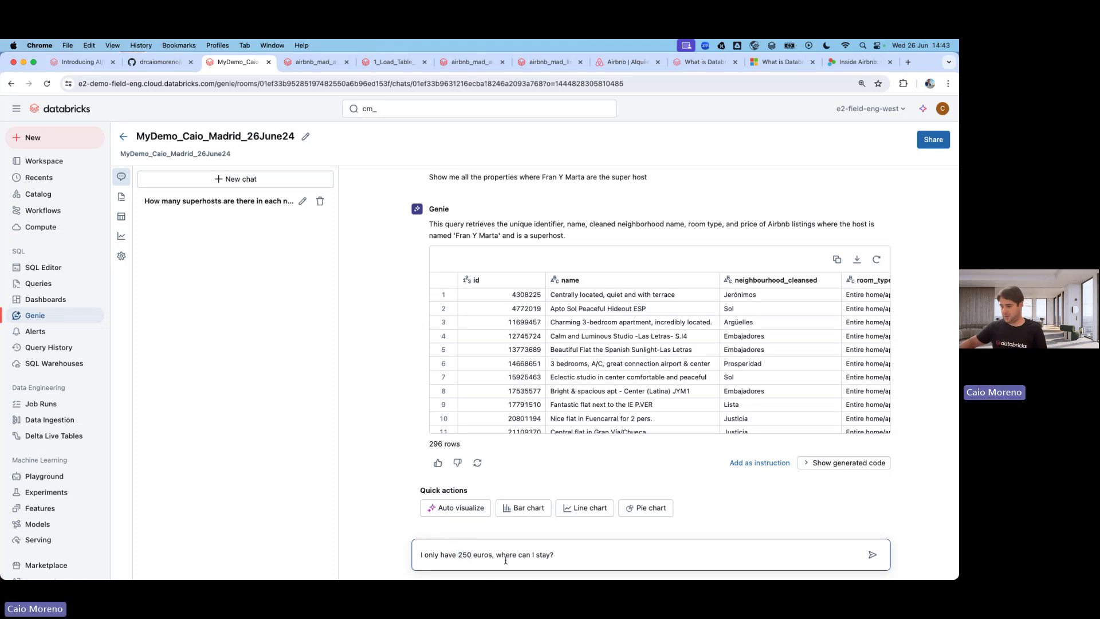
key("Return")
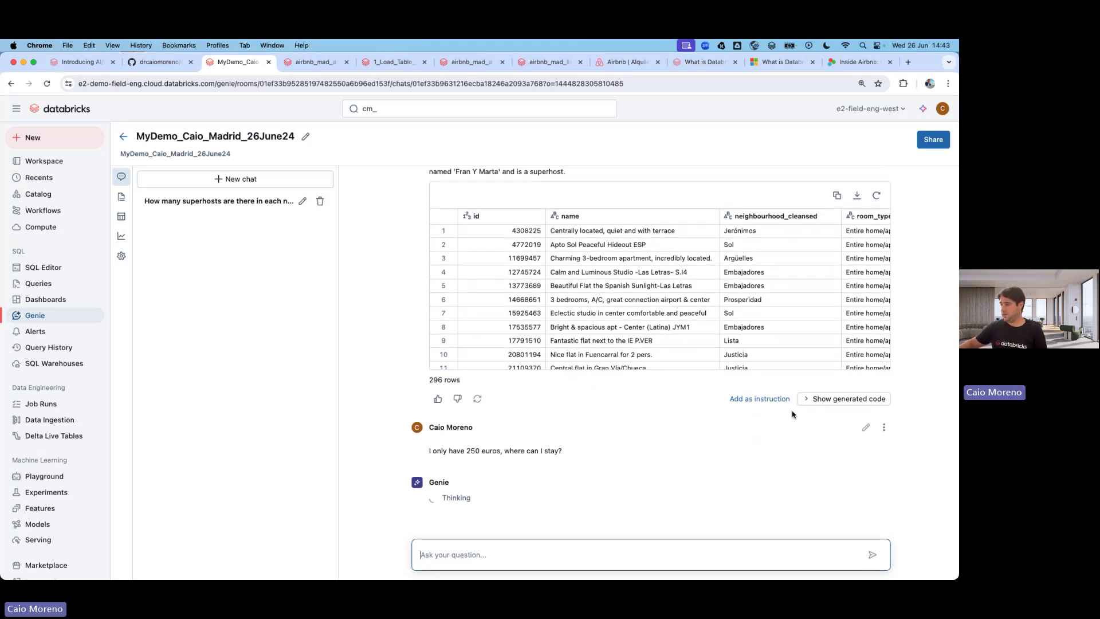
Reveal and review the generated SQL for the previous answer and the 250-euro answer
left_click(843, 399)
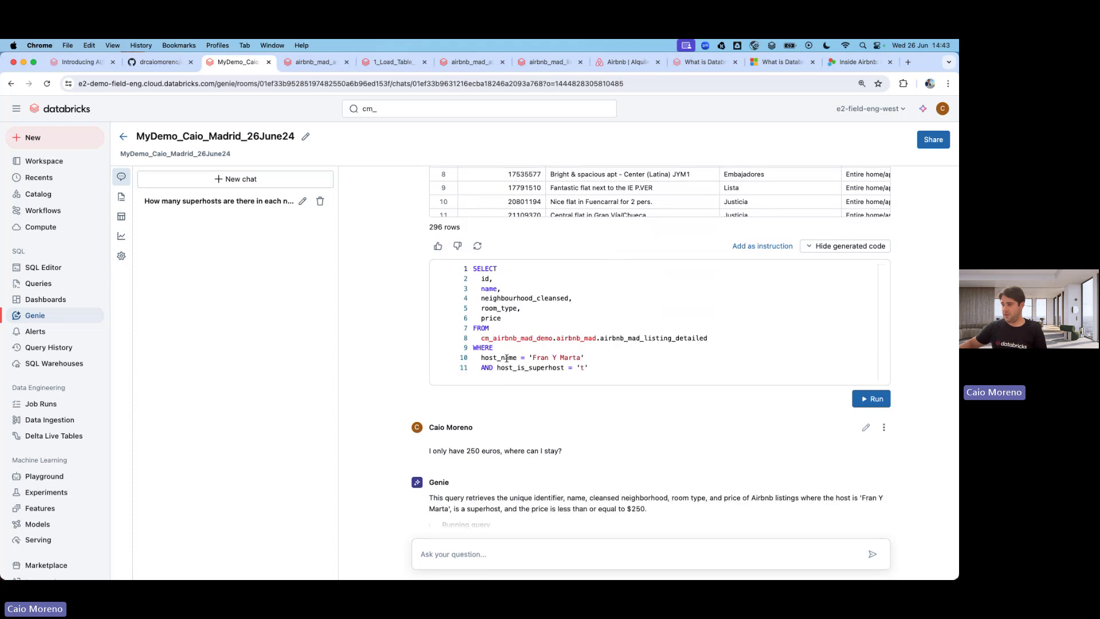
scroll(550, 367, "down", 5)
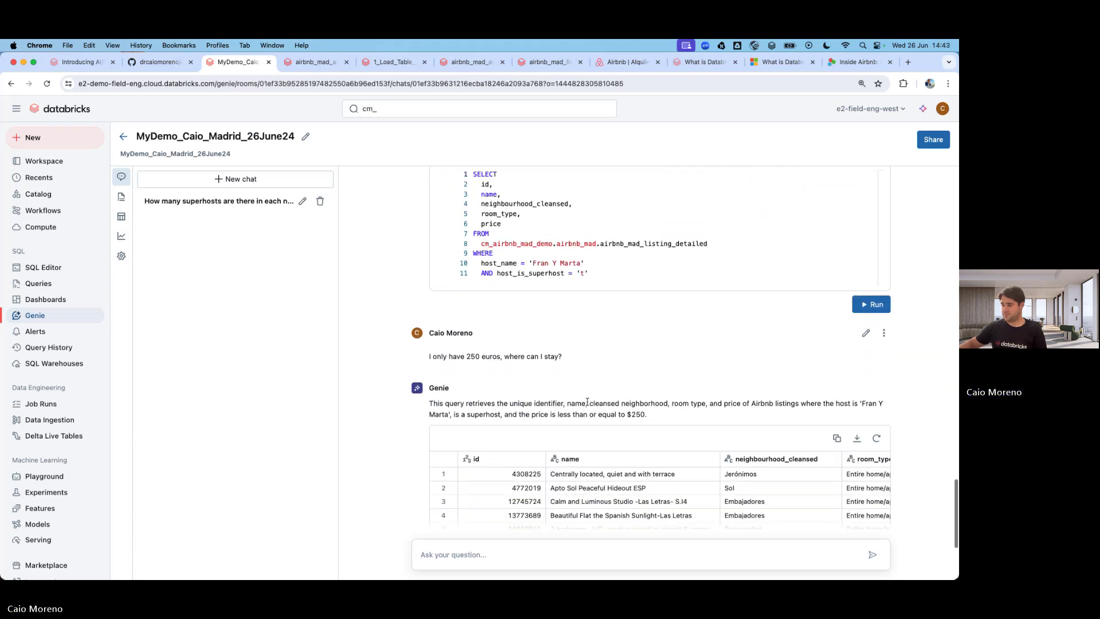
scroll(706, 336, "down", 6)
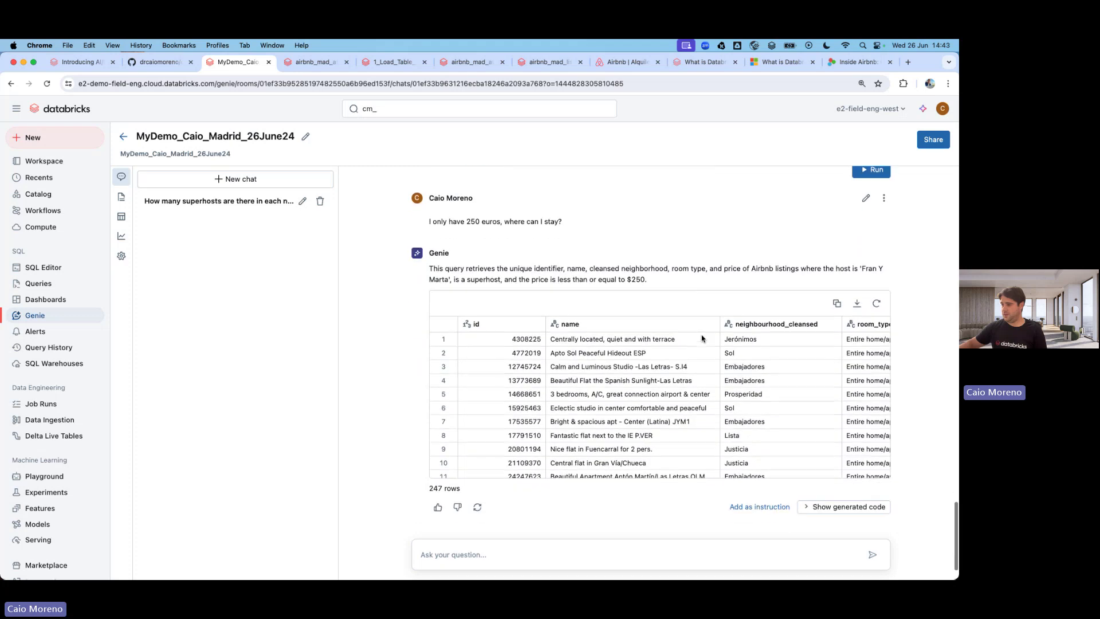
left_click(842, 499)
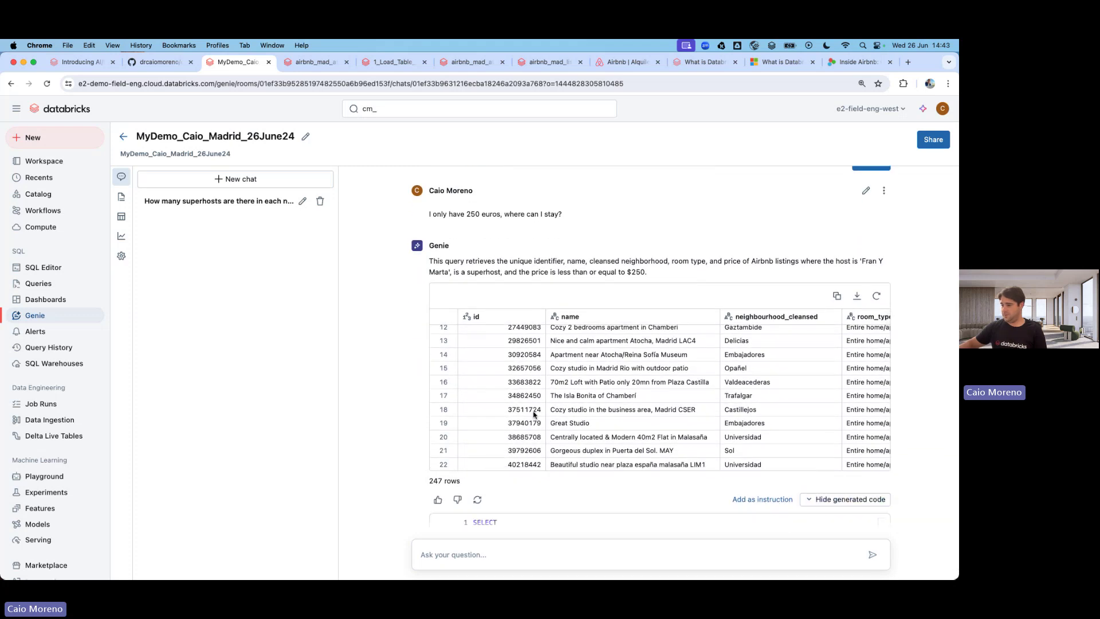
scroll(410, 380, "down", 5)
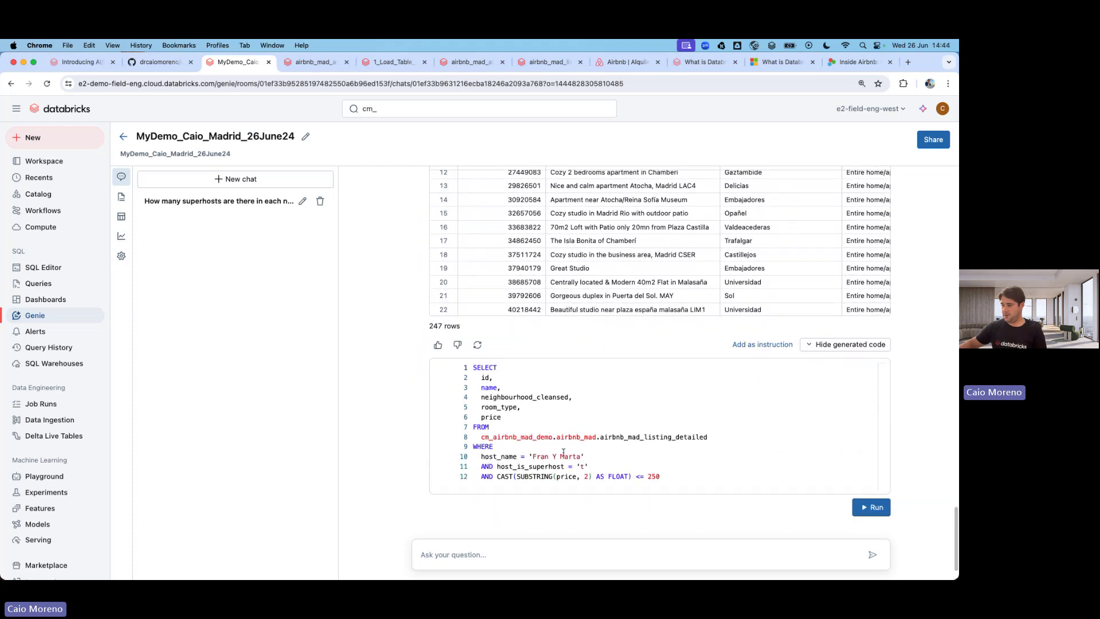
scroll(416, 420, "up", 5)
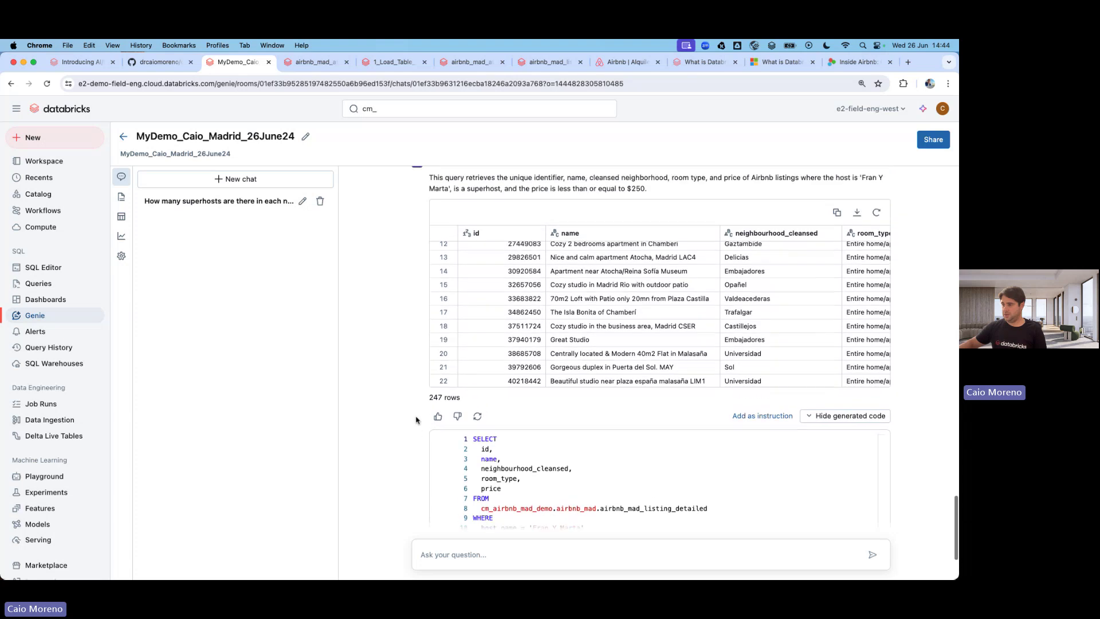
scroll(469, 363, "up", 8)
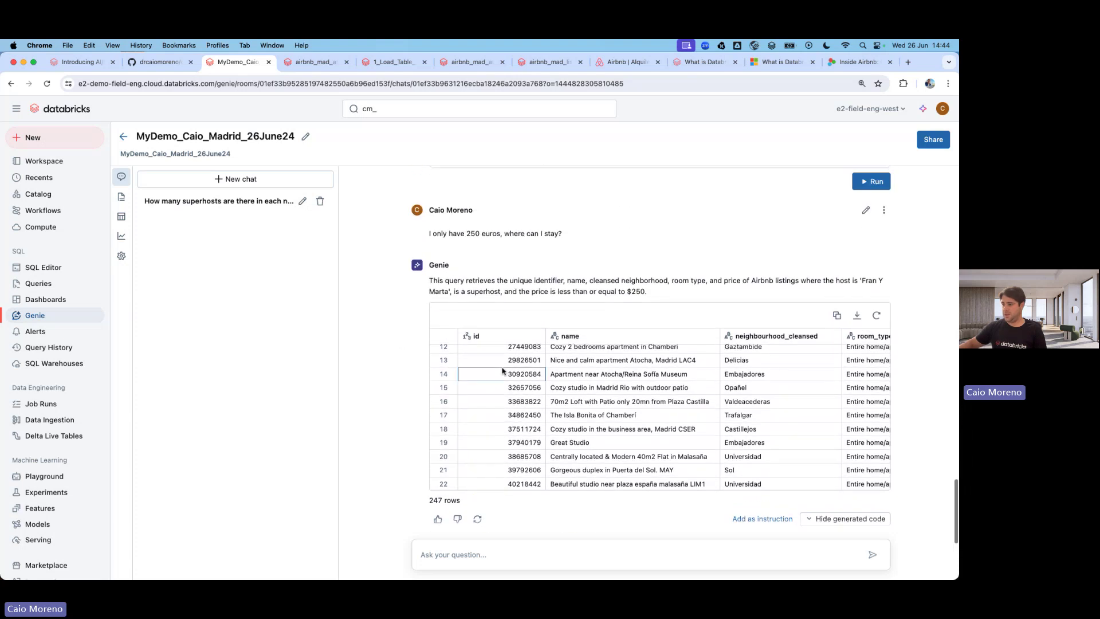
scroll(524, 385, "down", 3)
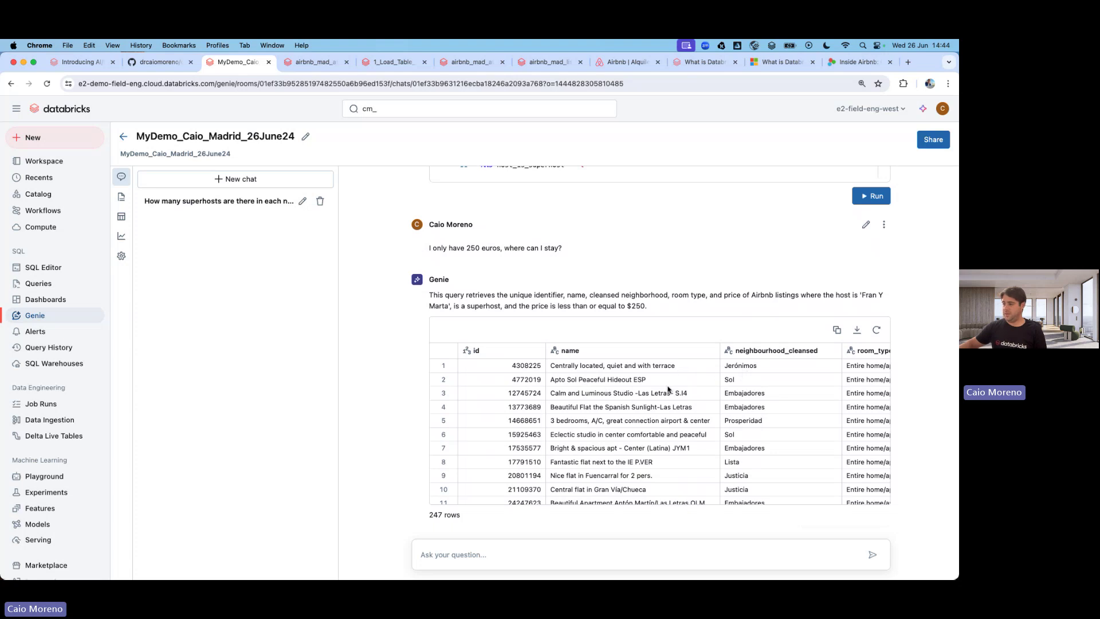
scroll(347, 323, "up", 8)
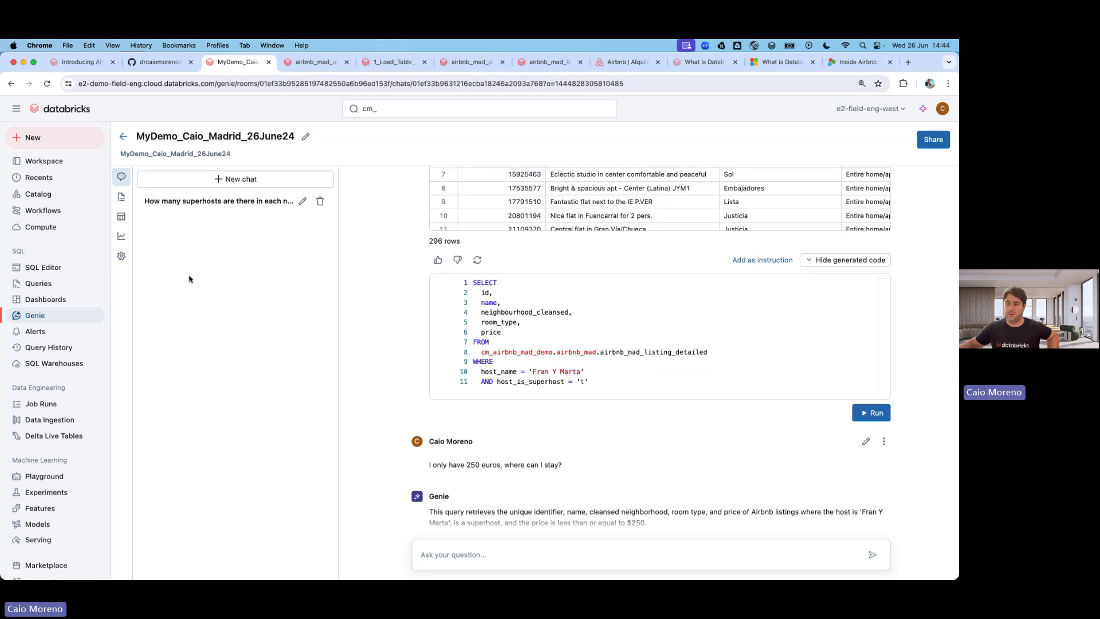
Review the space's Settings form, then view its Monitoring list of six completed questions
left_click(122, 257)
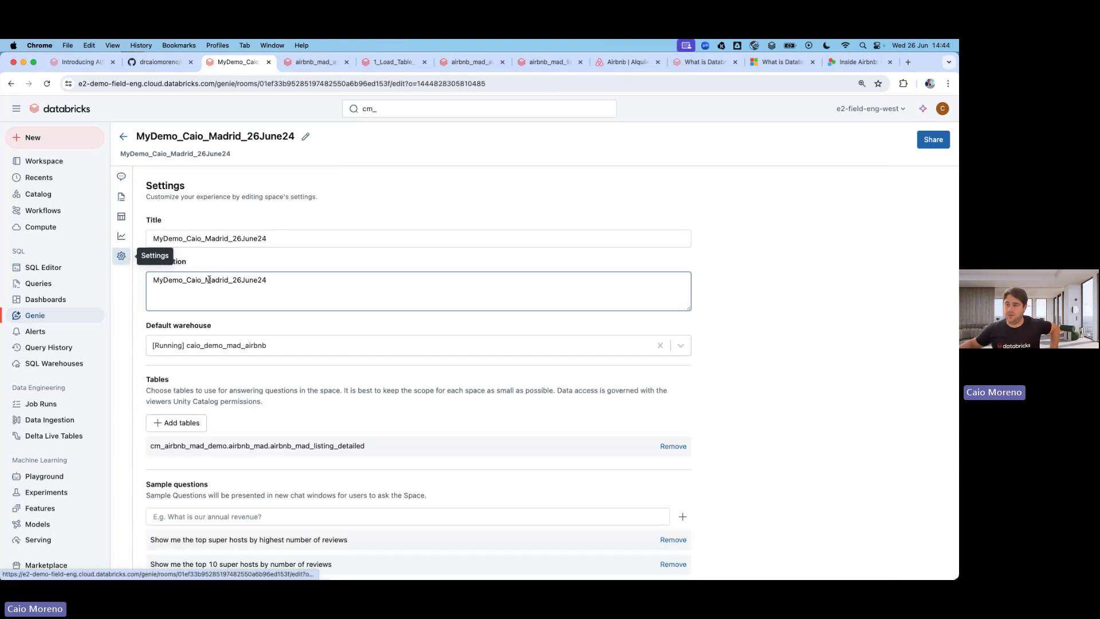
scroll(254, 297, "down", 3)
scroll(253, 297, "up", 3)
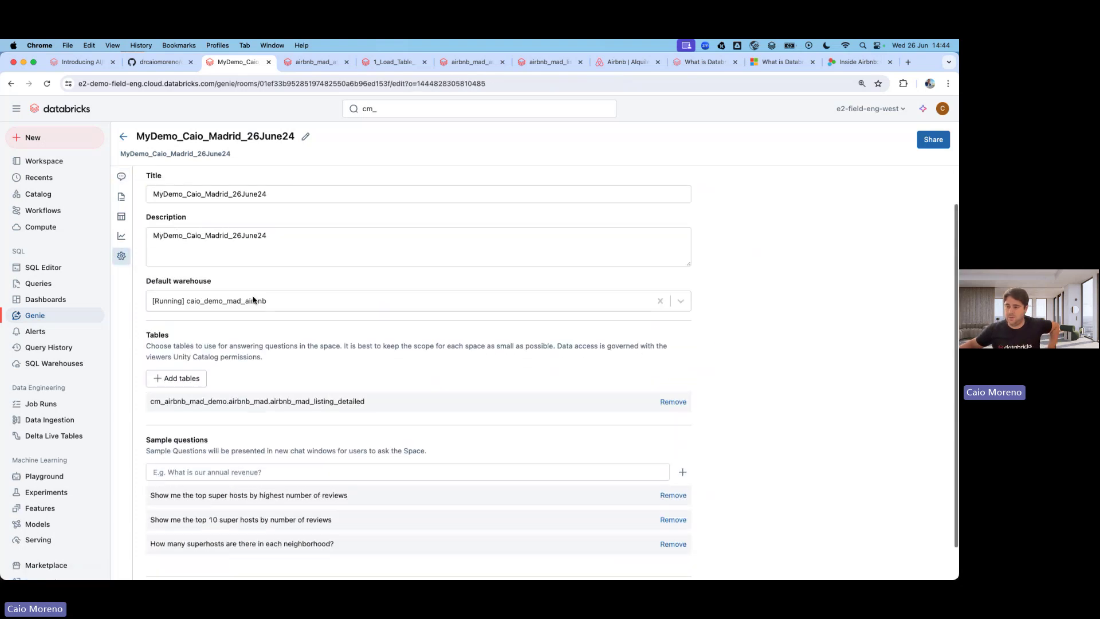
scroll(253, 297, "down", 2)
scroll(253, 297, "down", 1)
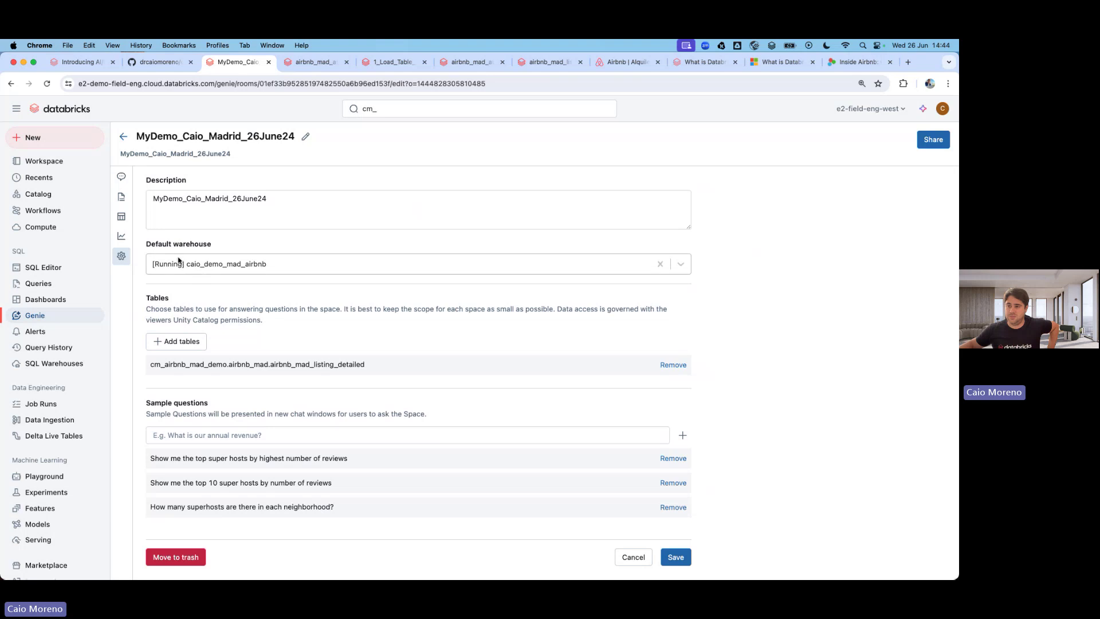
left_click(122, 237)
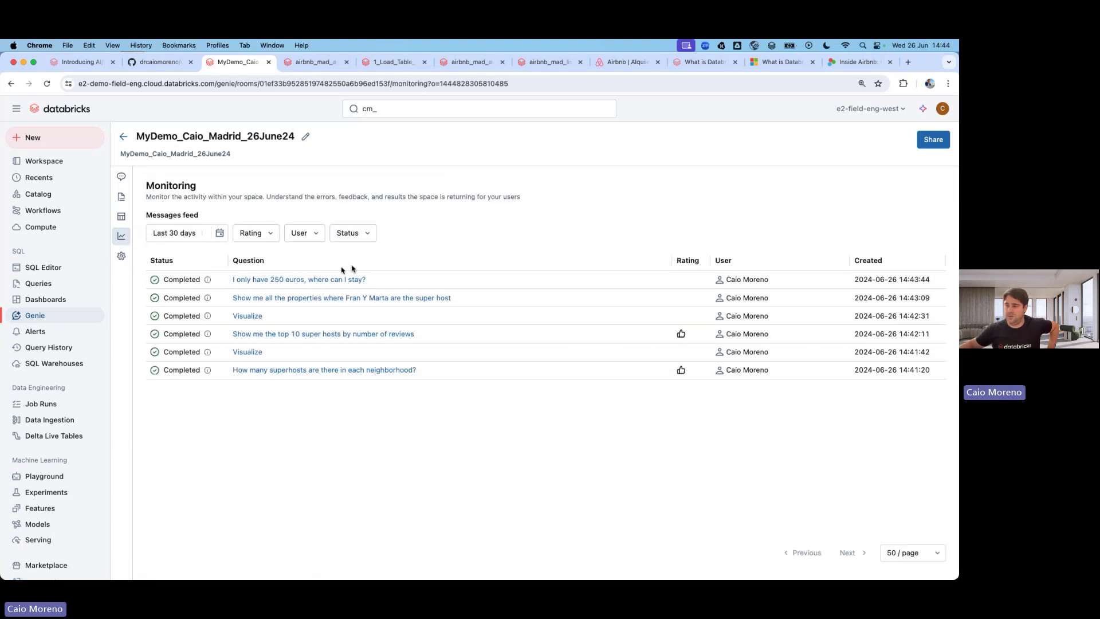
Filter monitored messages to User Me and Rating Positive, then view the space's Data tables
left_click(351, 232)
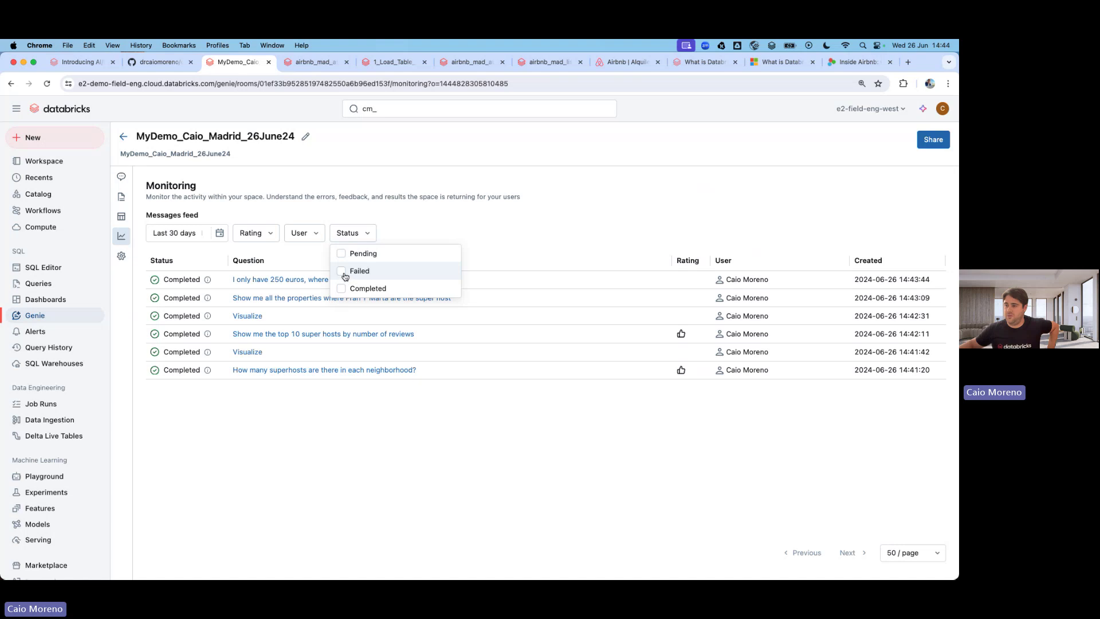
left_click(315, 233)
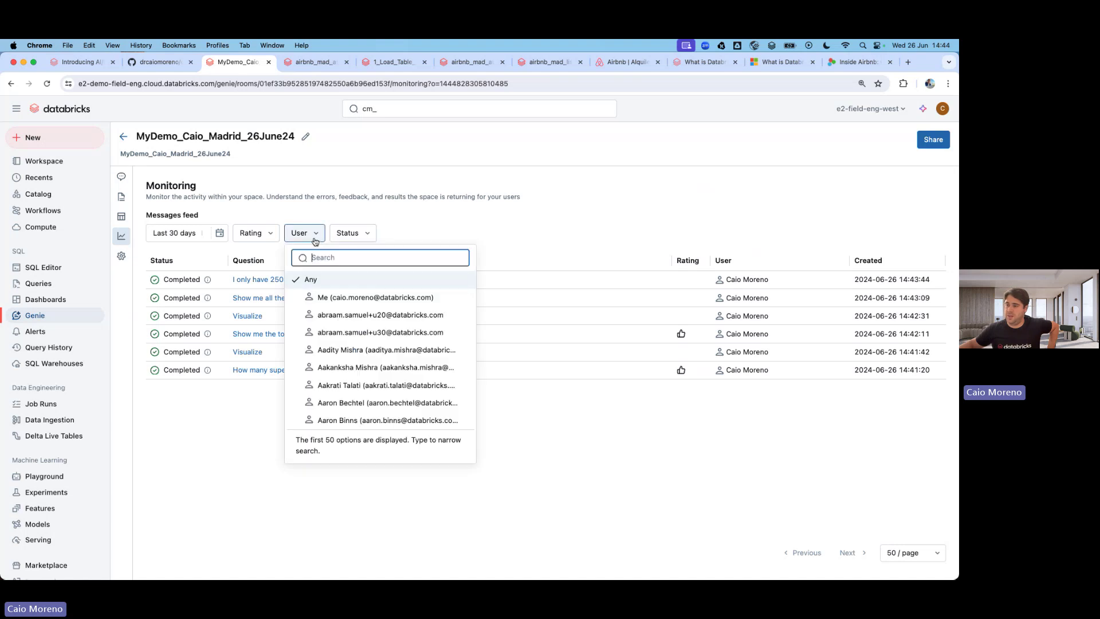
left_click(328, 298)
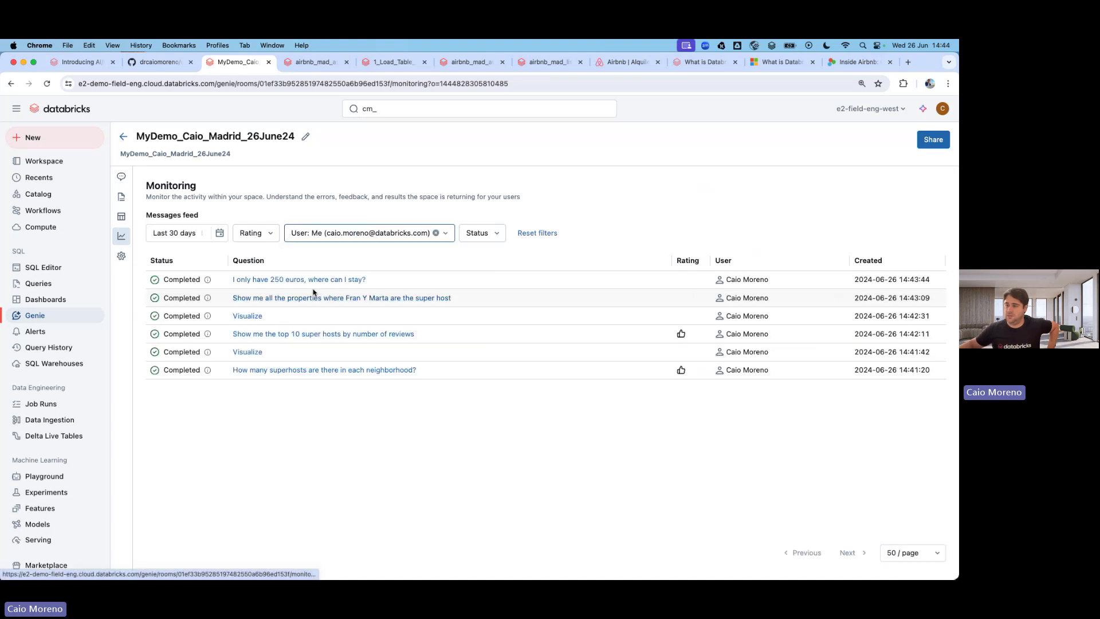
left_click(256, 234)
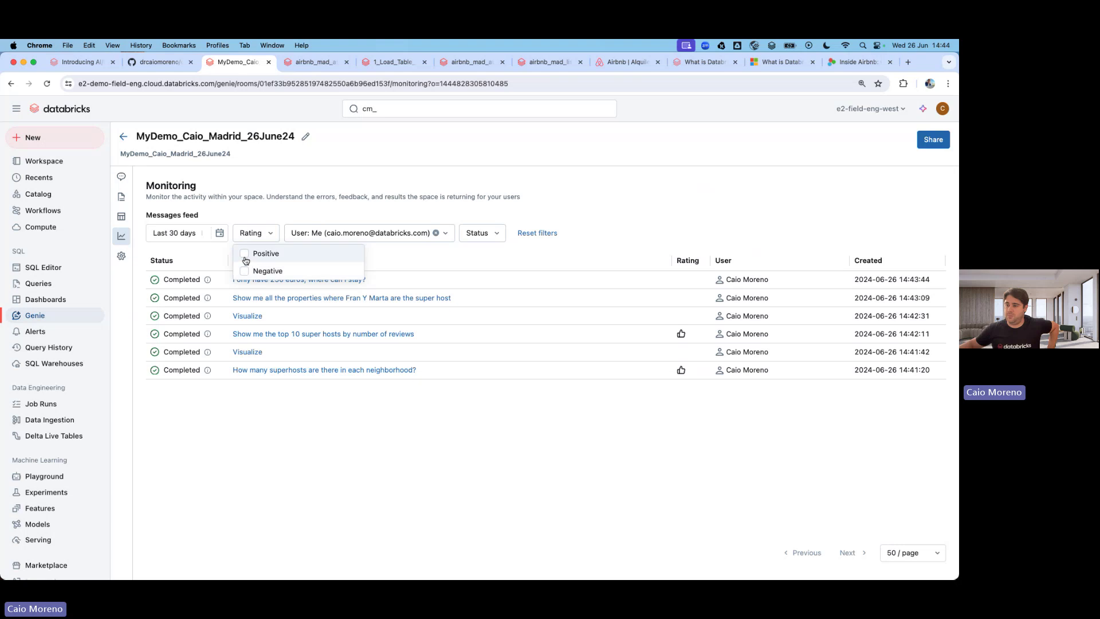
left_click(245, 259)
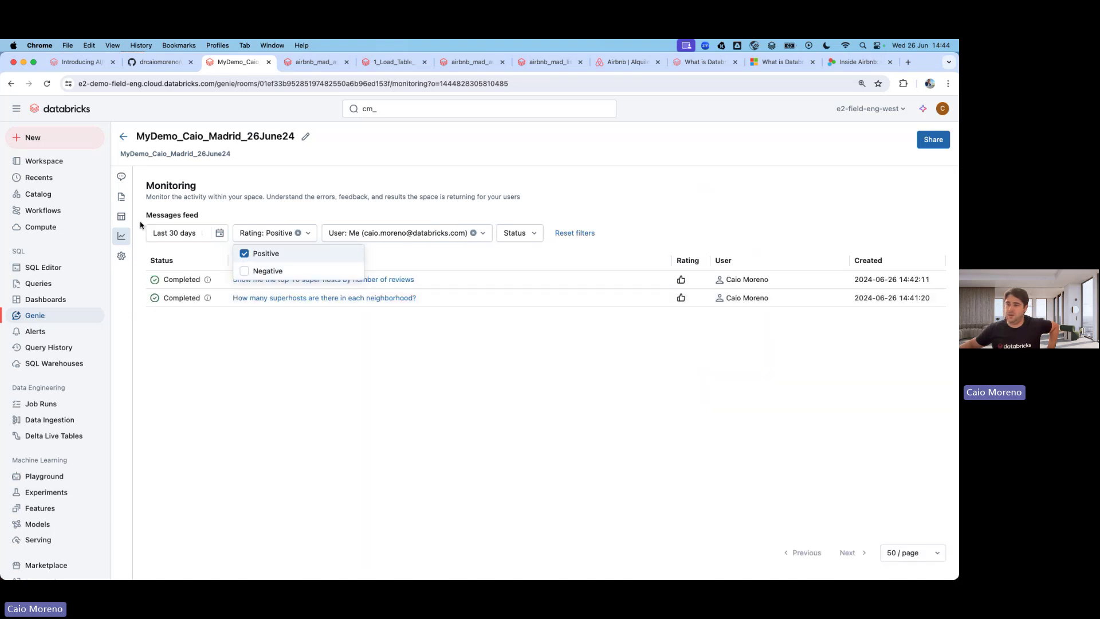
left_click(122, 216)
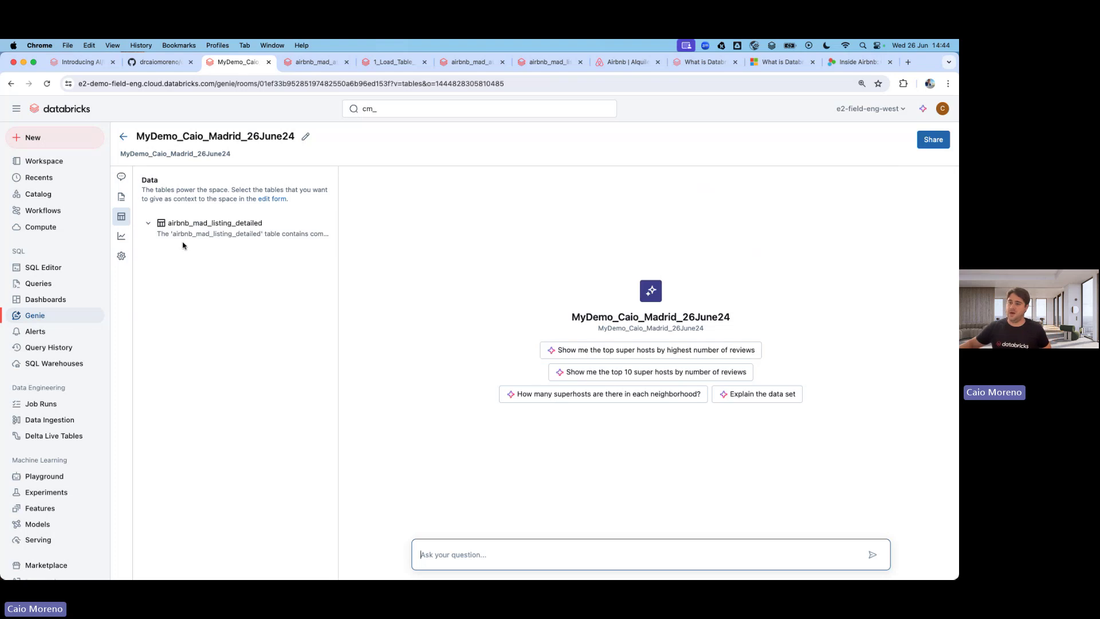
Expand airbnb_mad_listing_detailed to review its columns, then view the empty Instructions page
left_click(148, 222)
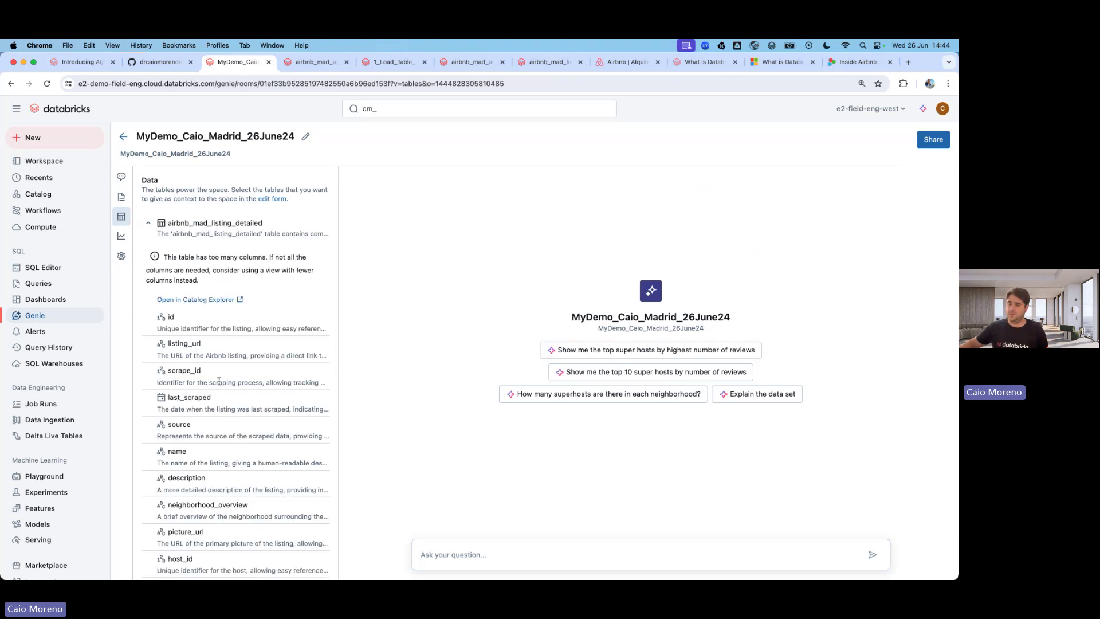
scroll(204, 380, "down", 10)
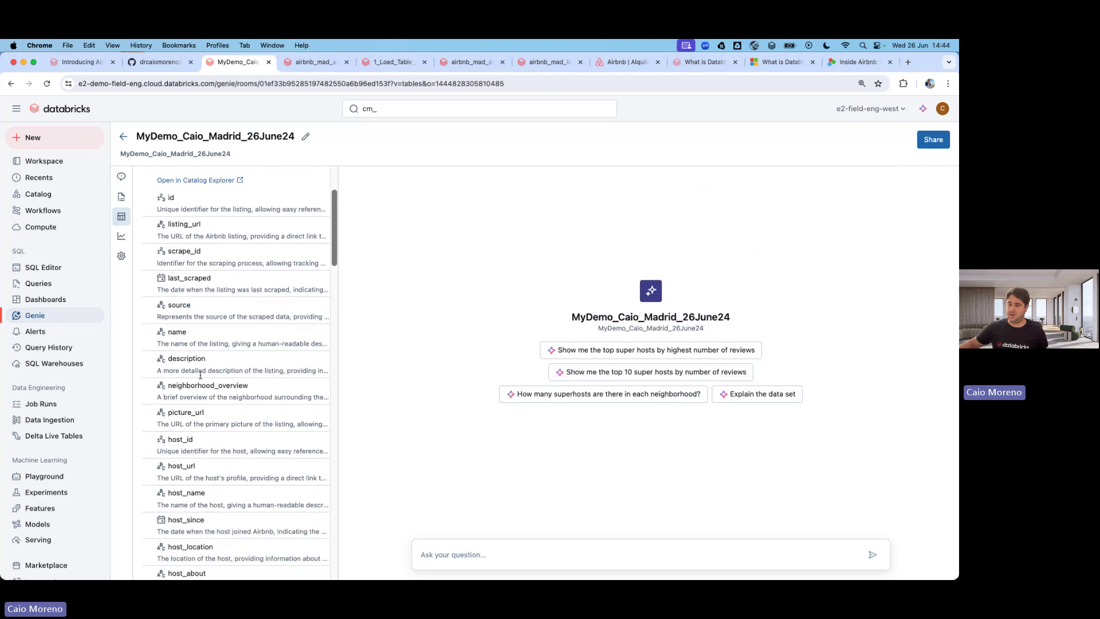
scroll(202, 379, "up", 12)
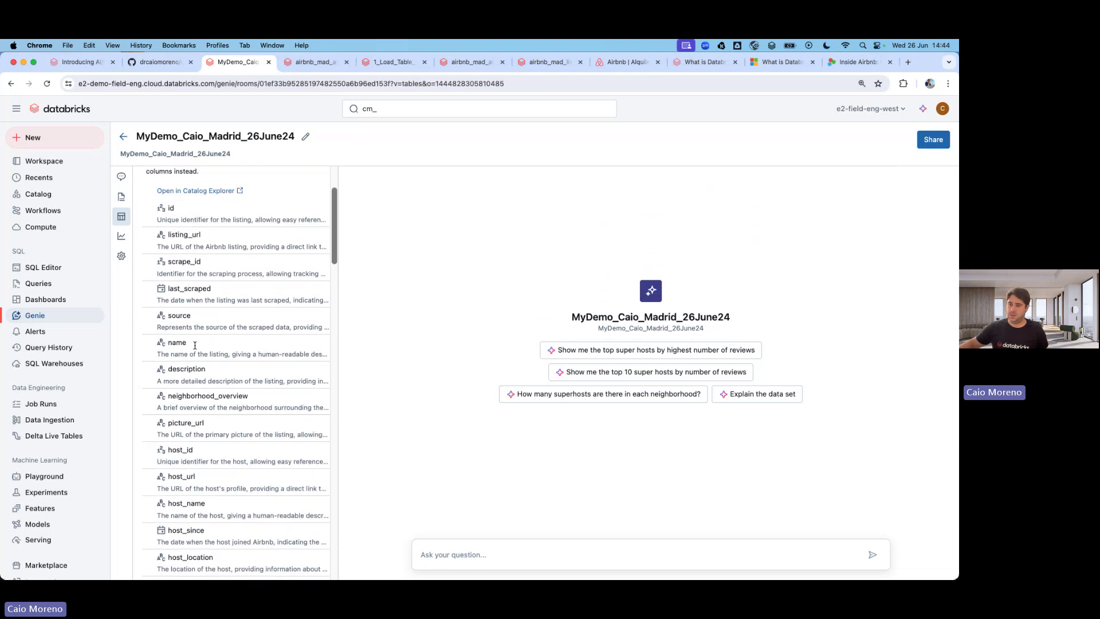
left_click(122, 197)
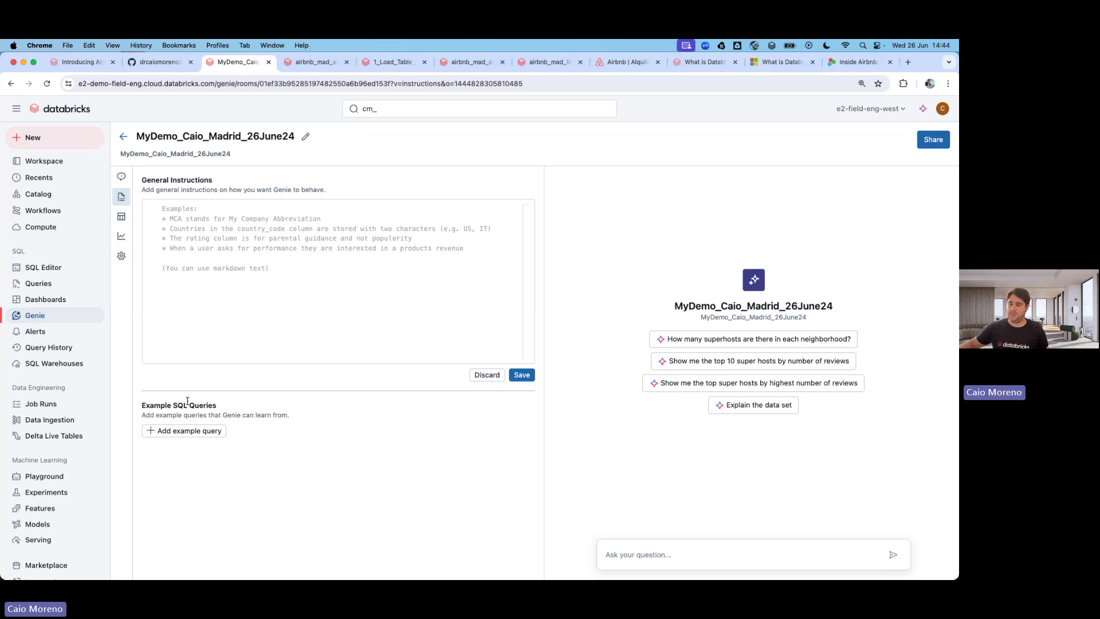
Discard unsaved instructions and start a new Genie chat asking 'What tables are there and how are they connected?'
left_click(120, 176)
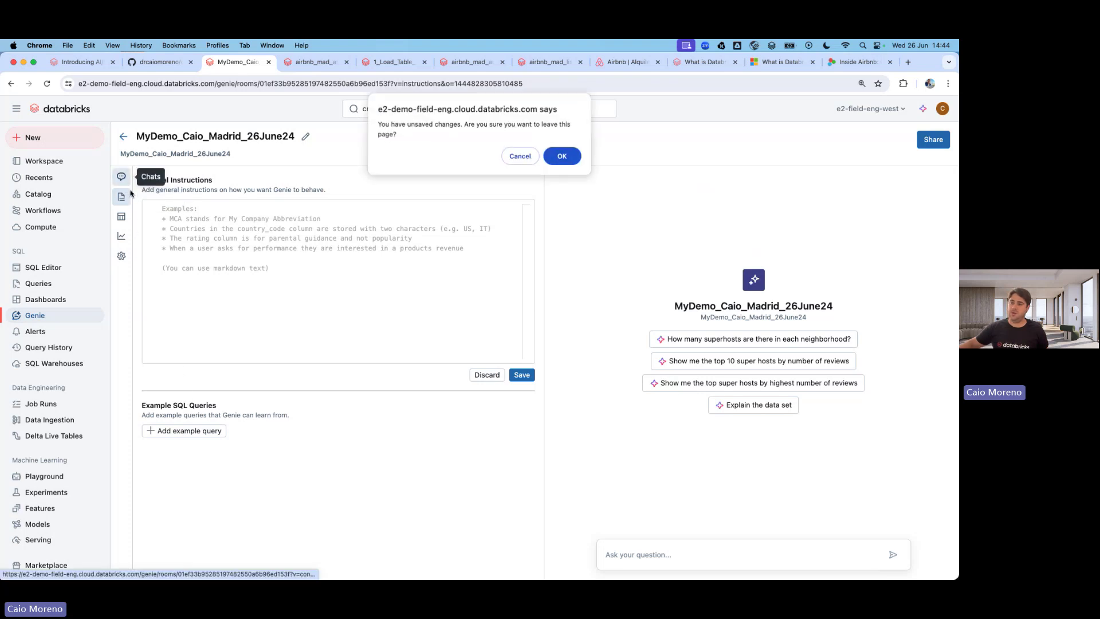
left_click(557, 160)
left_click(261, 182)
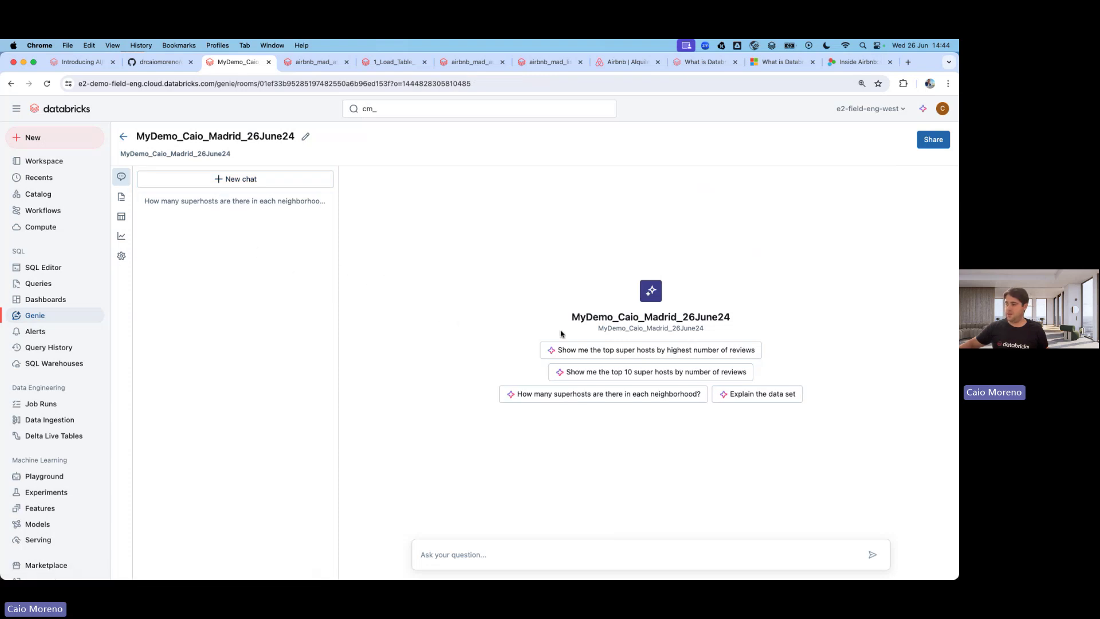
left_click(752, 401)
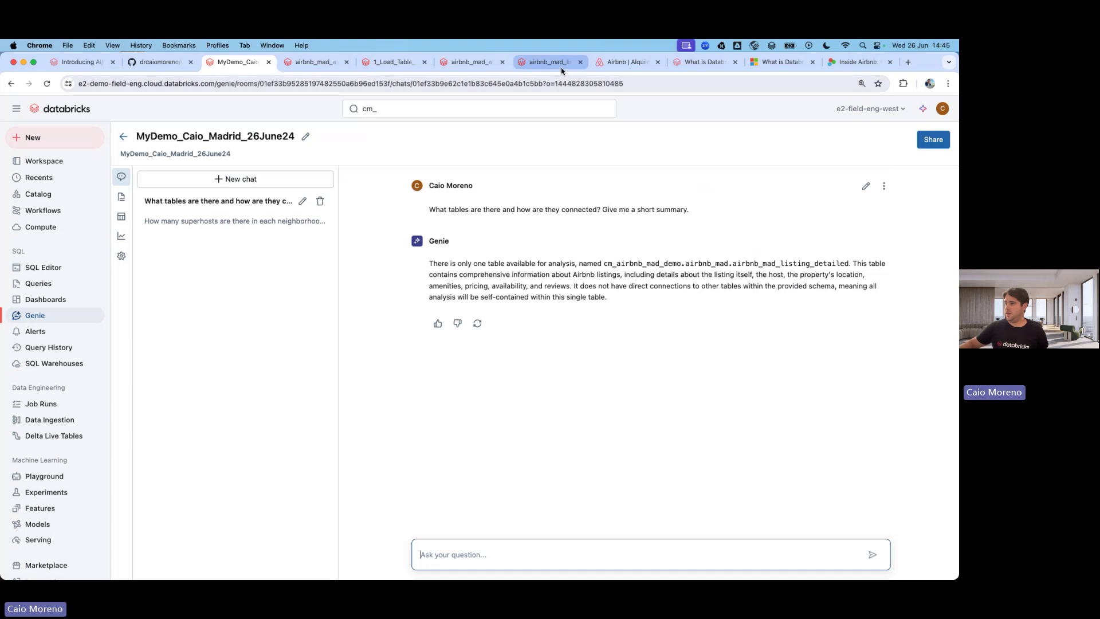
Read through the AI/BI introduction blog post, then return to the Madrid demo Genie chat
left_click(97, 64)
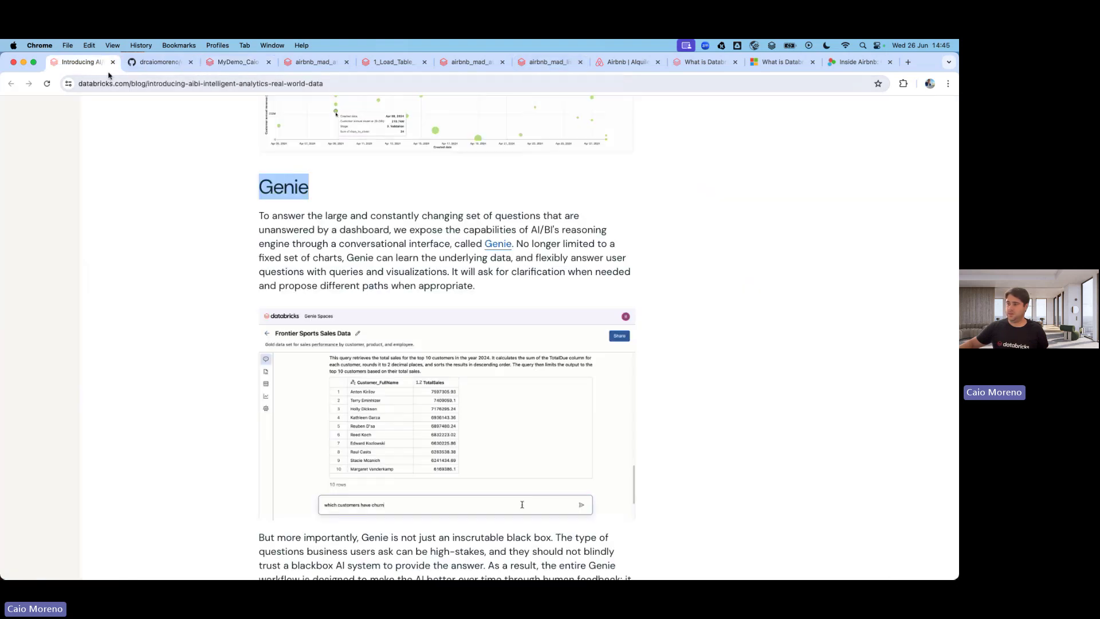
scroll(389, 262, "up", 20)
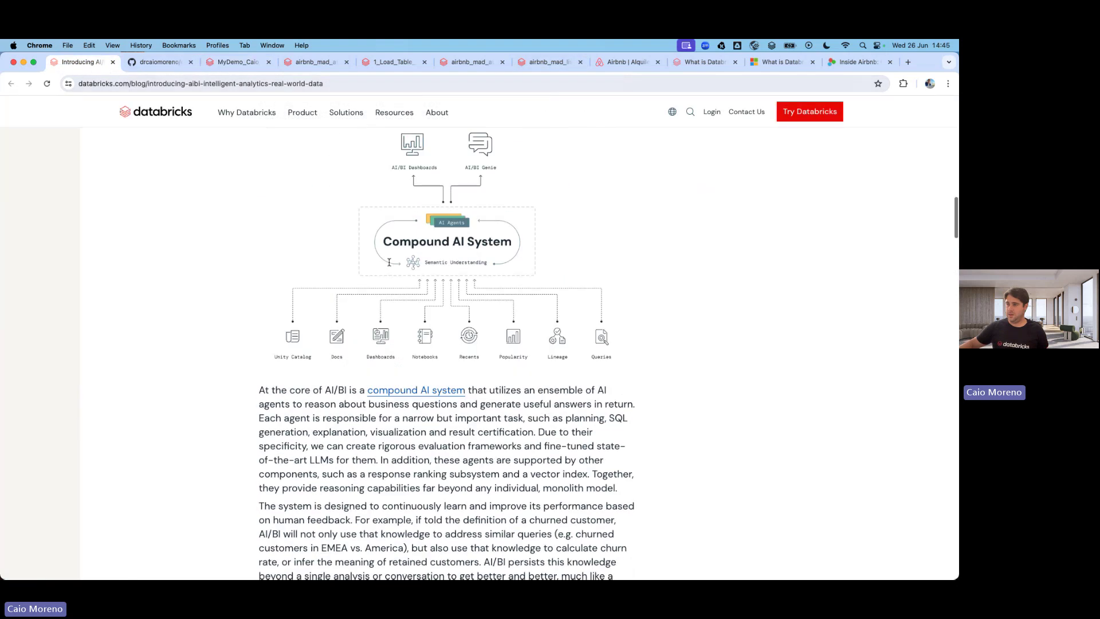
scroll(389, 261, "up", 15)
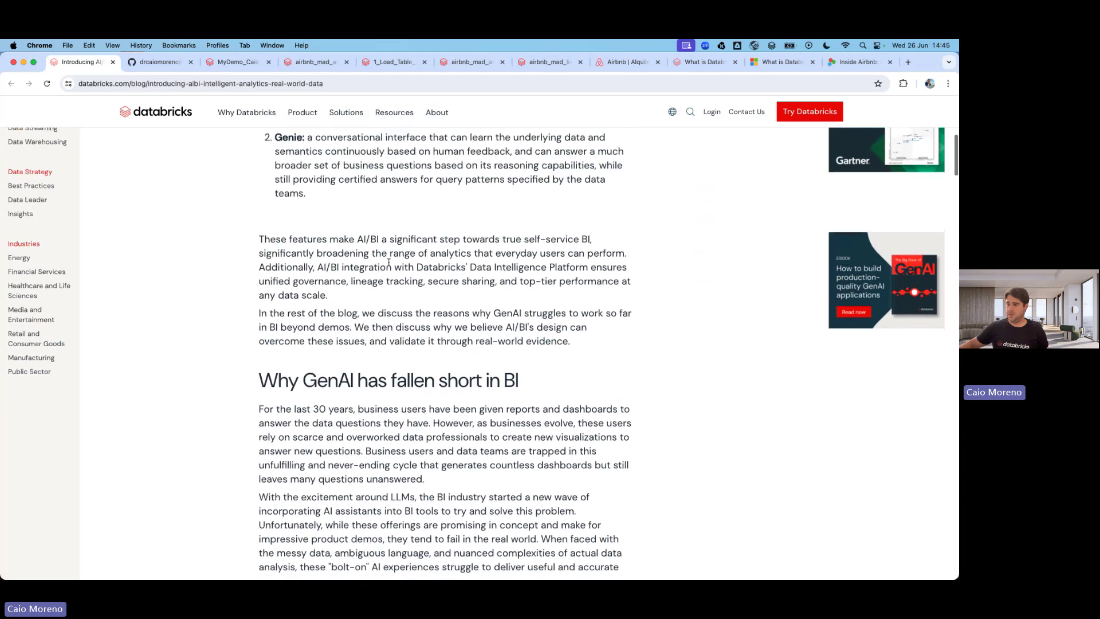
scroll(389, 261, "up", 5)
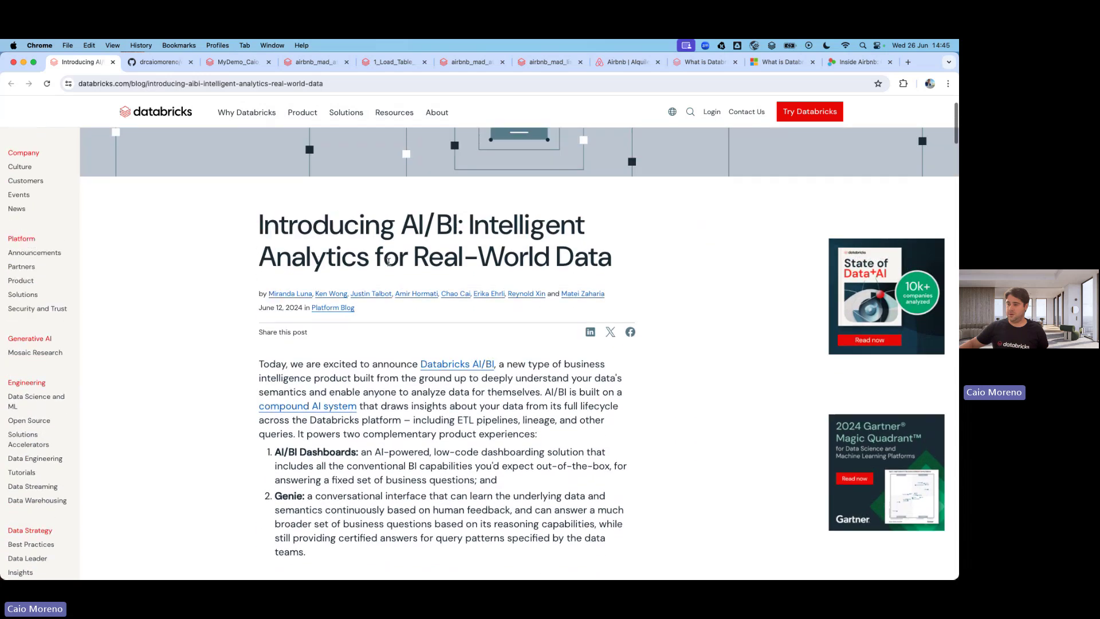
scroll(388, 262, "down", 12)
scroll(389, 262, "down", 20)
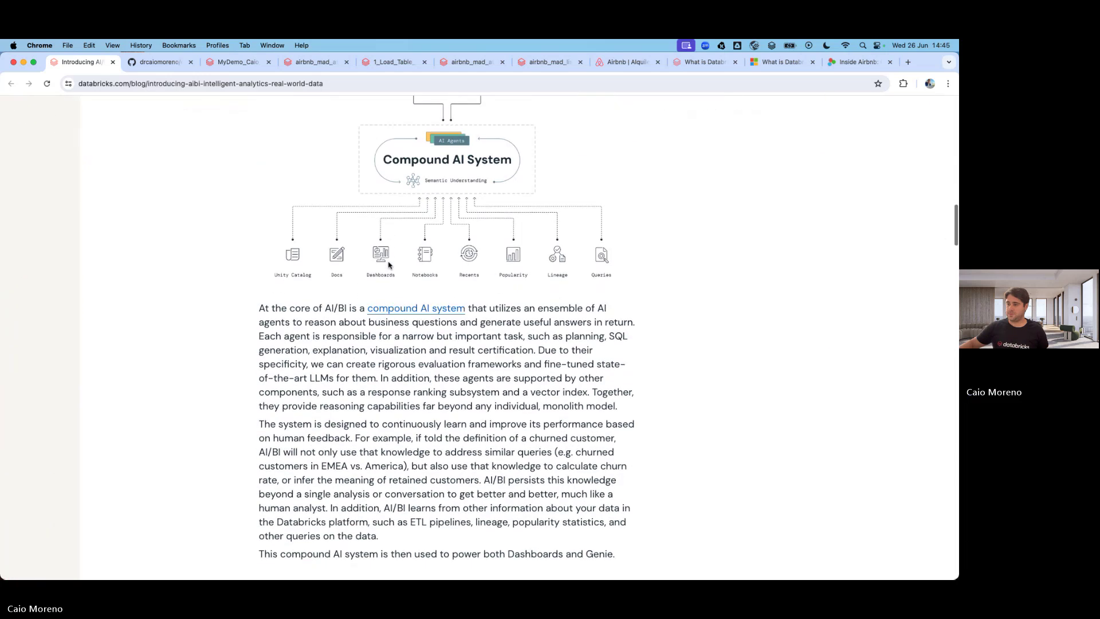
scroll(389, 262, "down", 10)
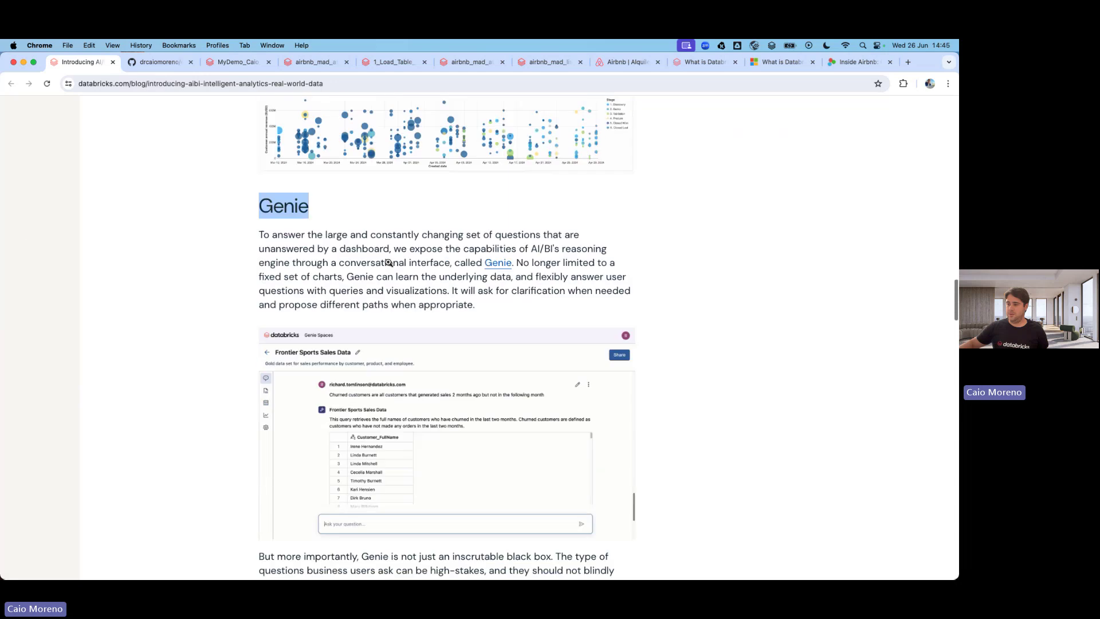
scroll(389, 262, "down", 15)
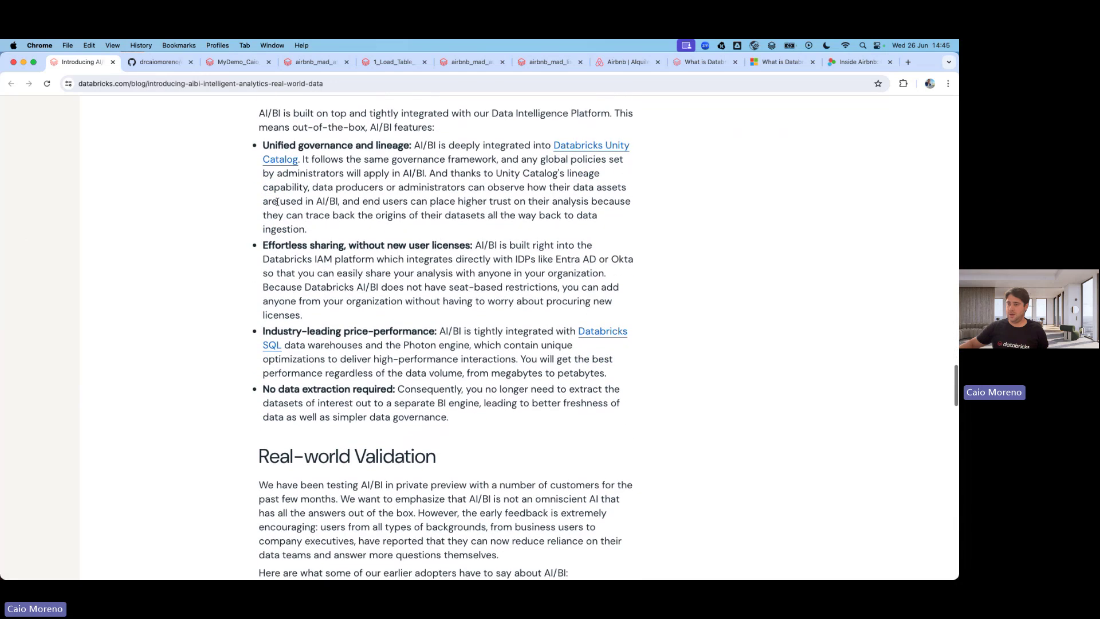
left_click(238, 62)
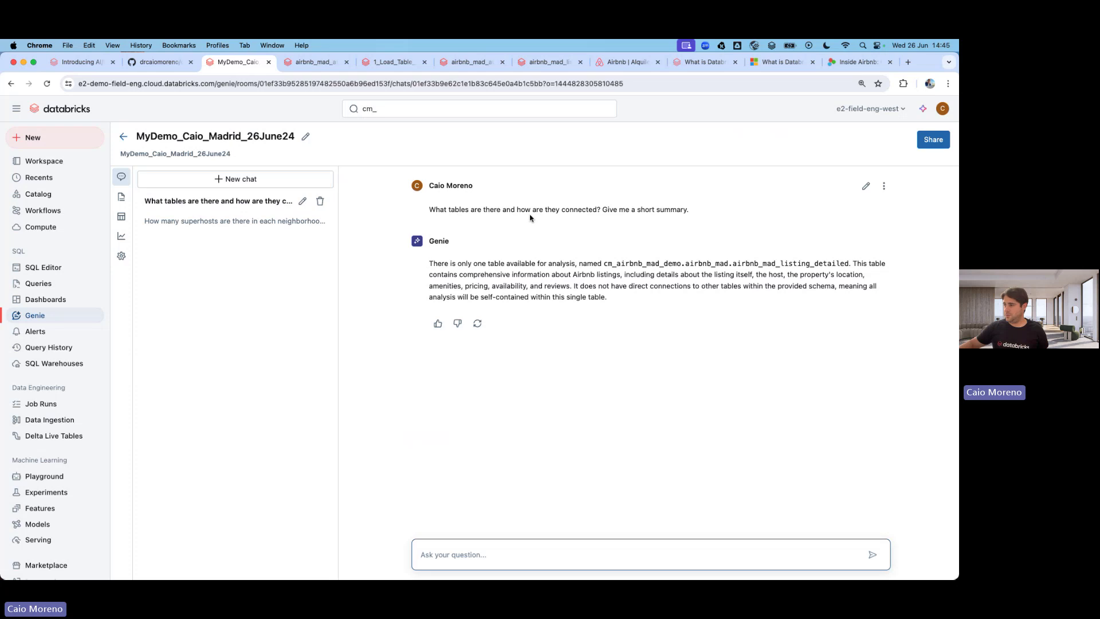
Revisit the serving endpoint, blog and Genie superhosts and tables chats, then open Catalog Explorer
left_click(315, 63)
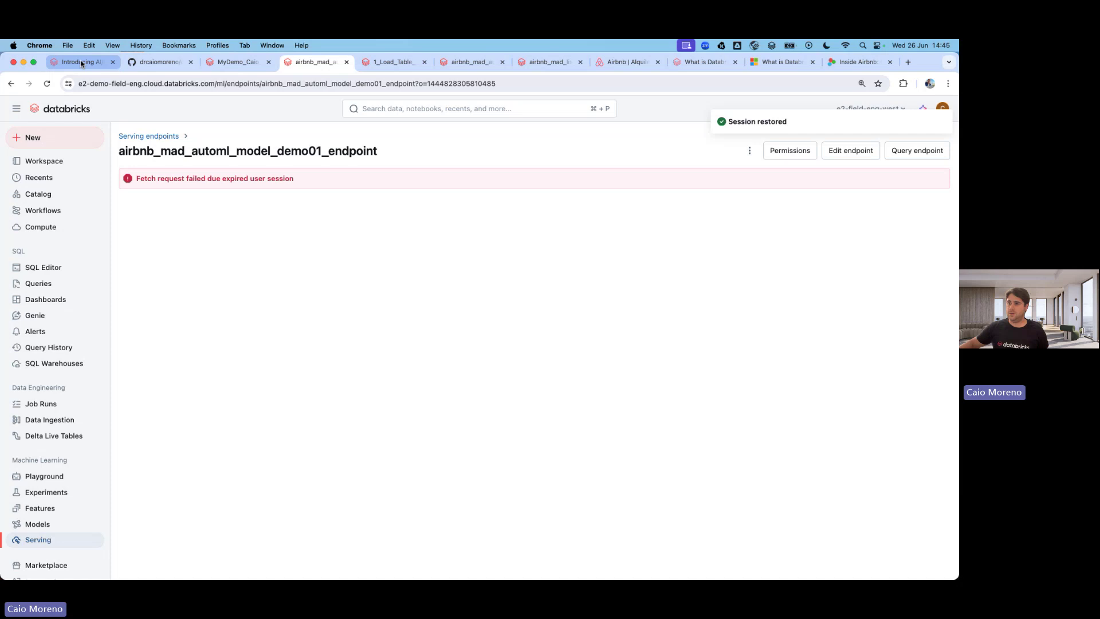
left_click(81, 64)
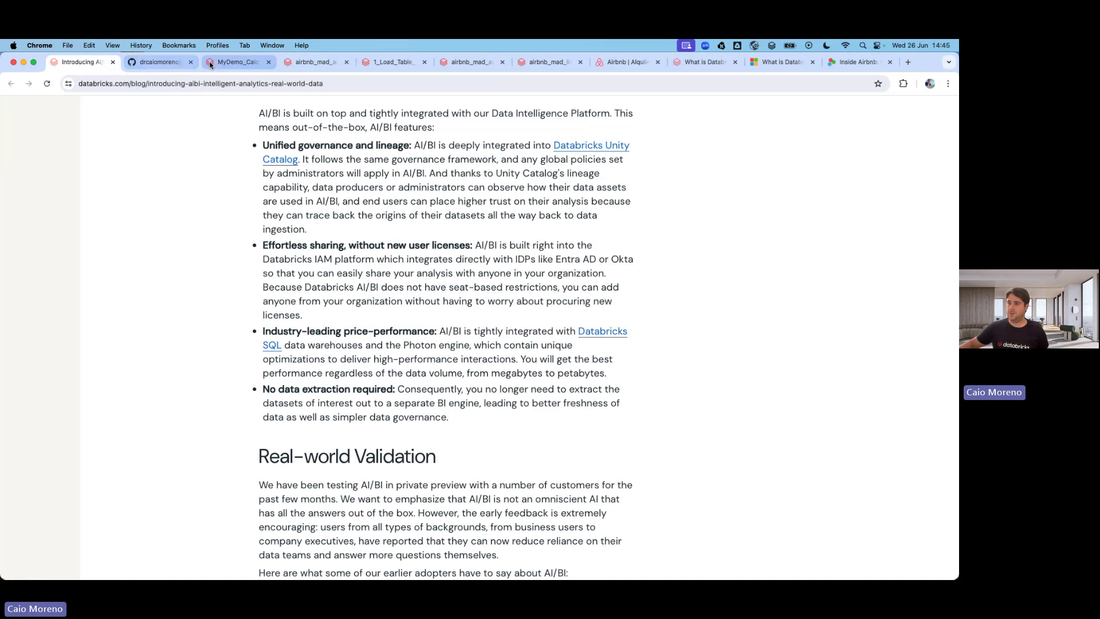
left_click(225, 63)
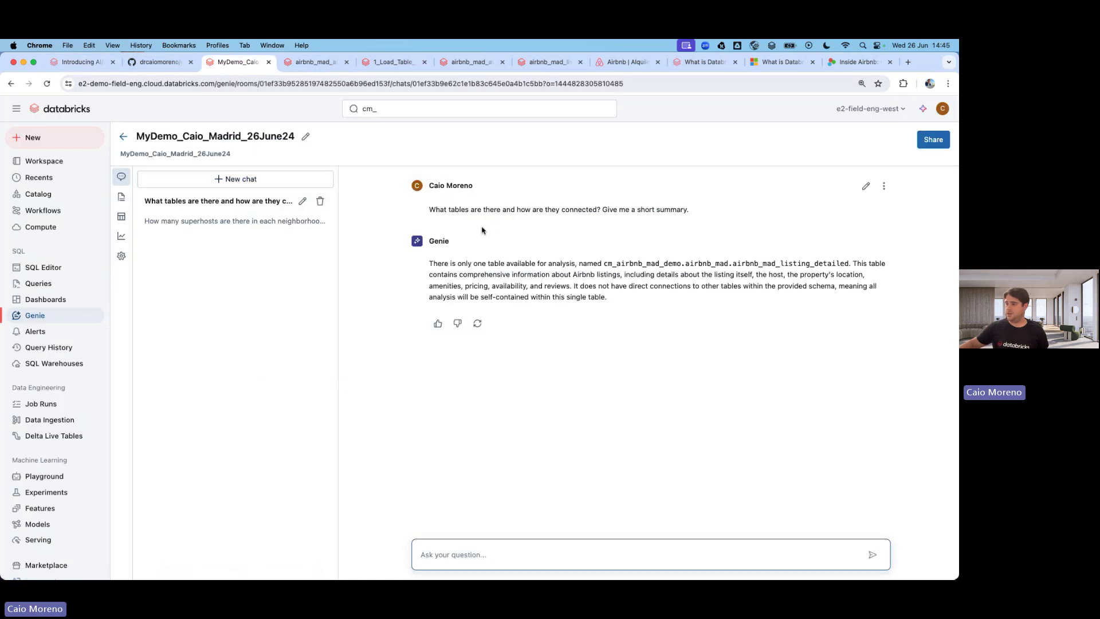
left_click(203, 225)
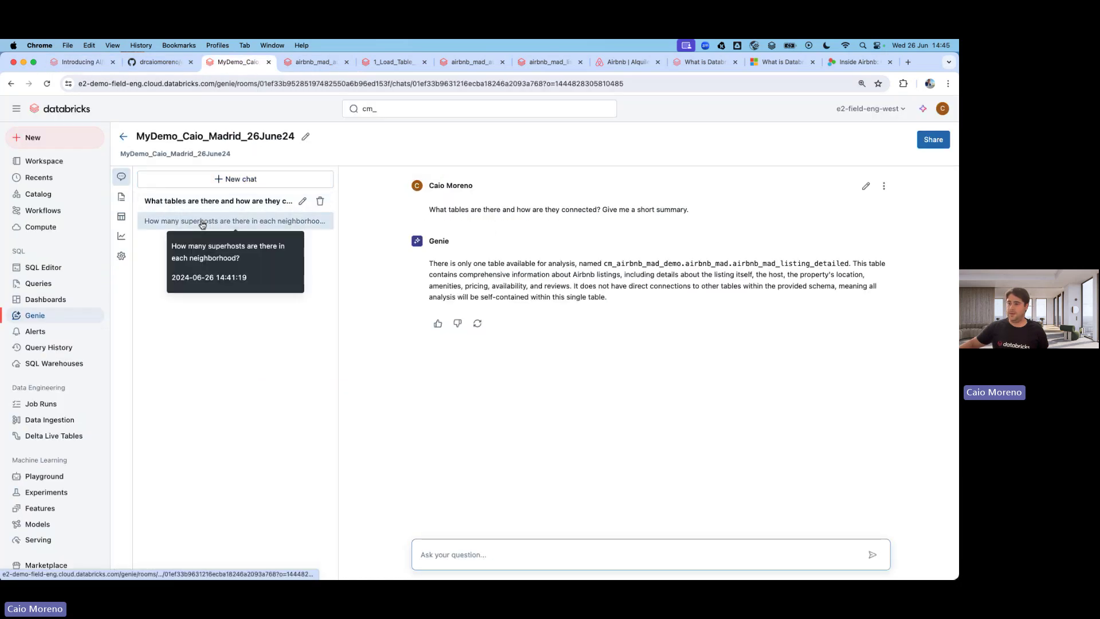
left_click(203, 202)
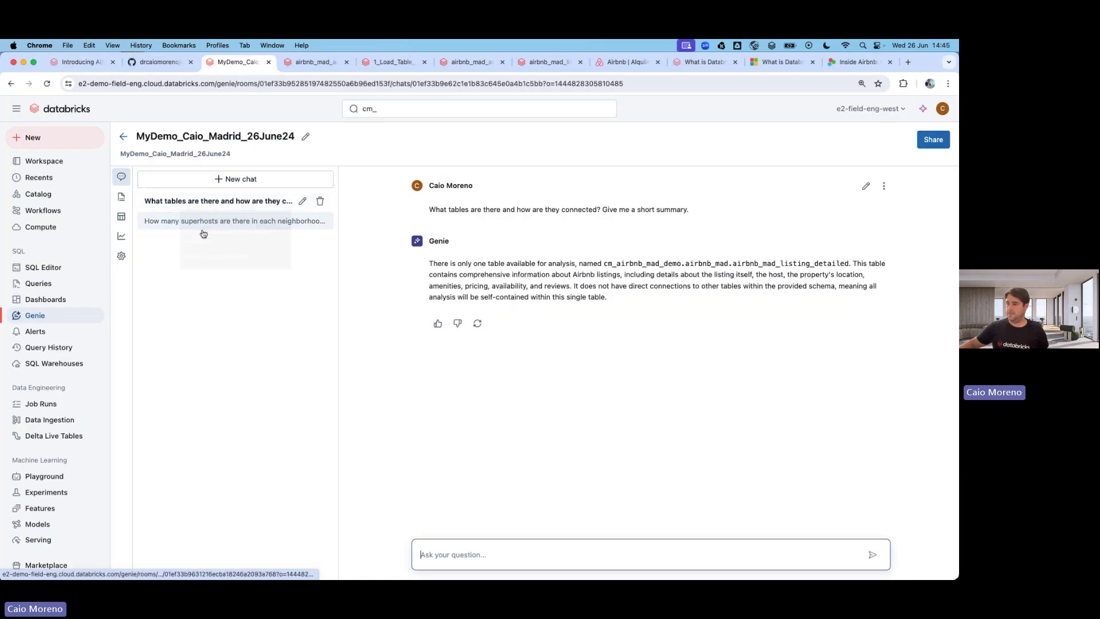
left_click(40, 195)
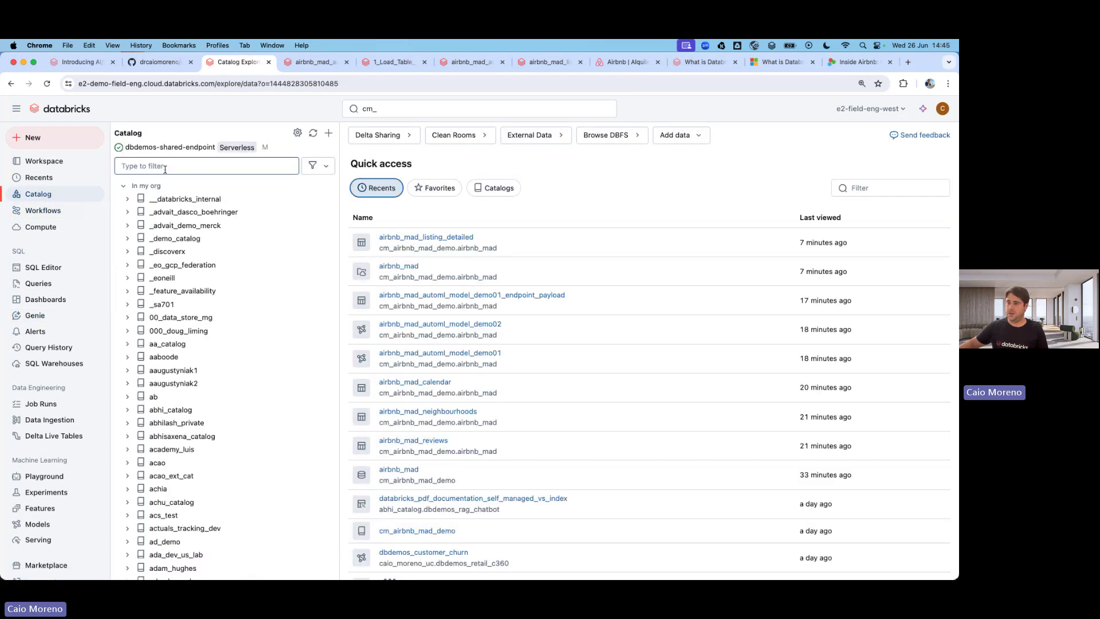
Filter the catalog by 'cm_' and open cm_airbnb_mad_demo > airbnb_mad's airbnb_mad_reviews table
left_click(160, 166)
type("cm")
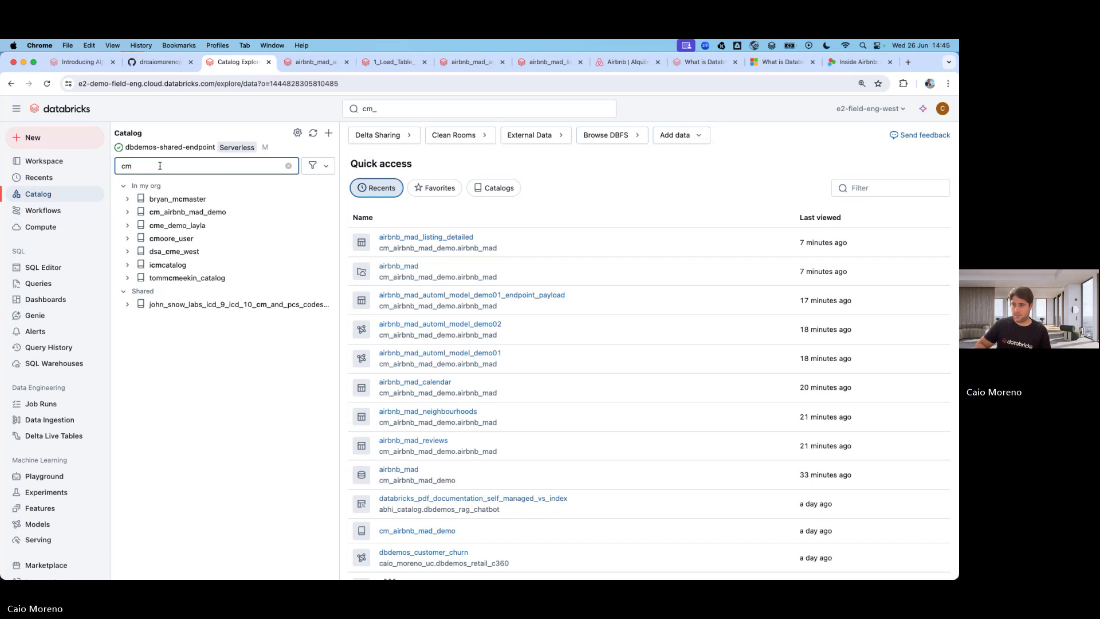
type("_")
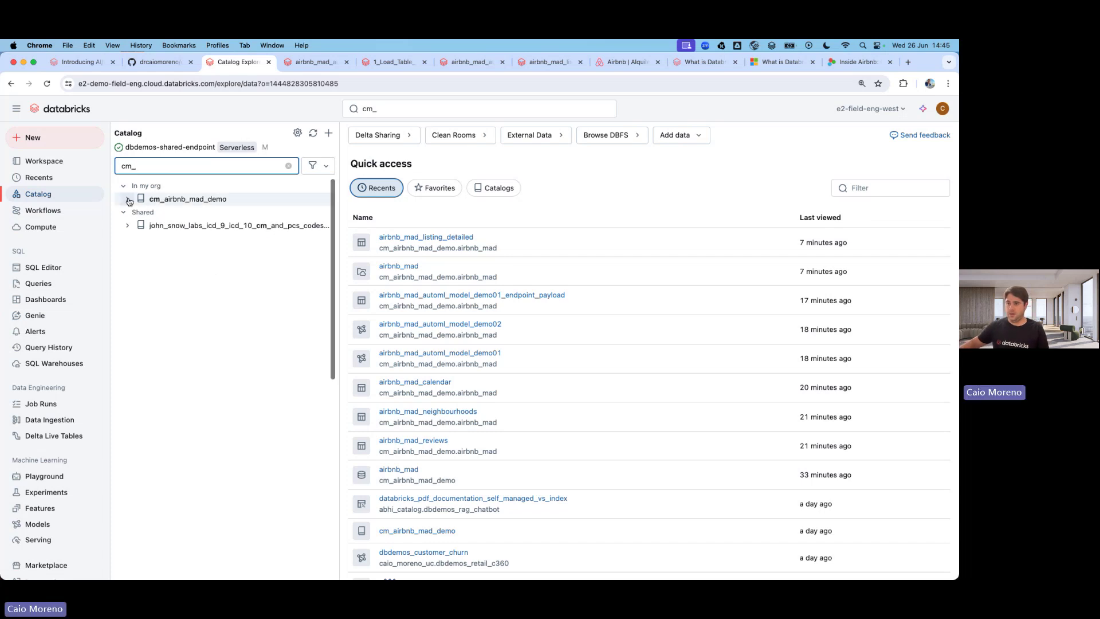
left_click(154, 199)
left_click(168, 219)
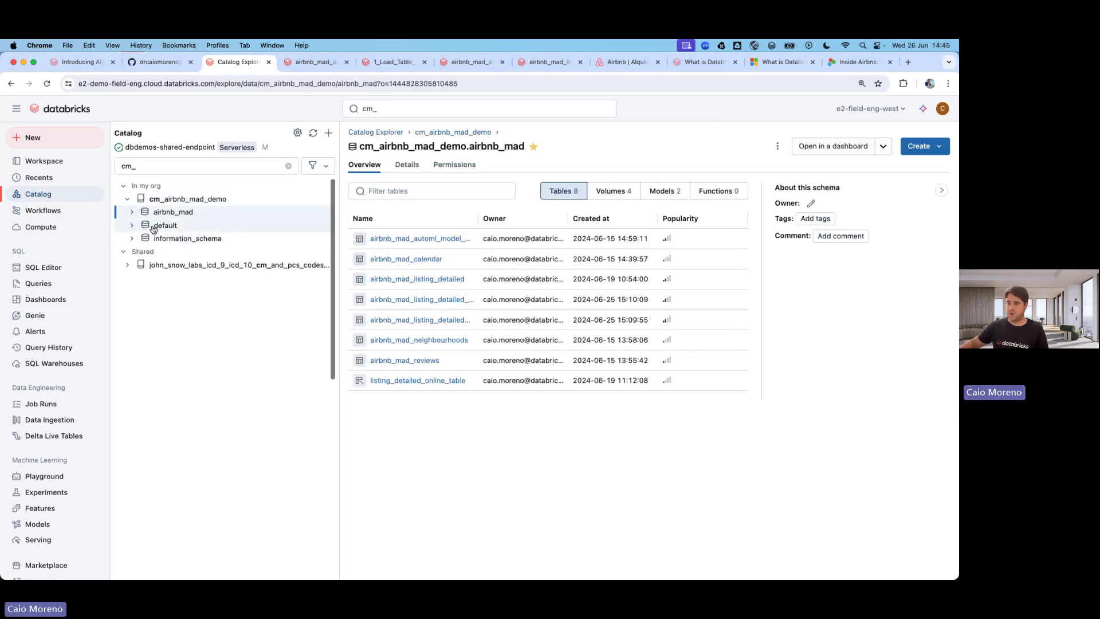
left_click(172, 240)
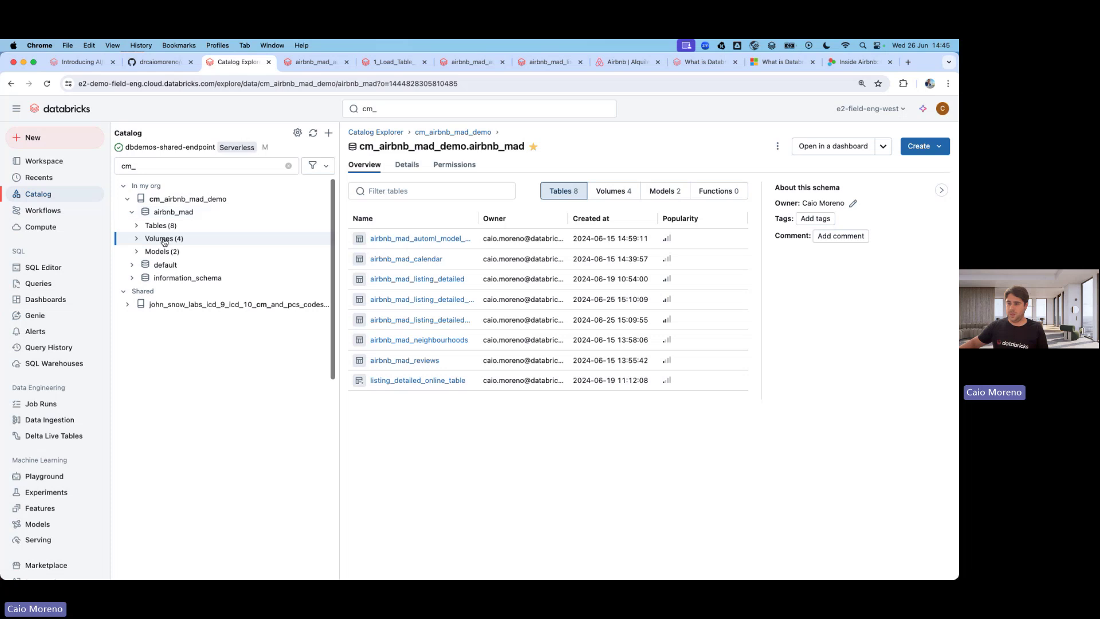
left_click(139, 227)
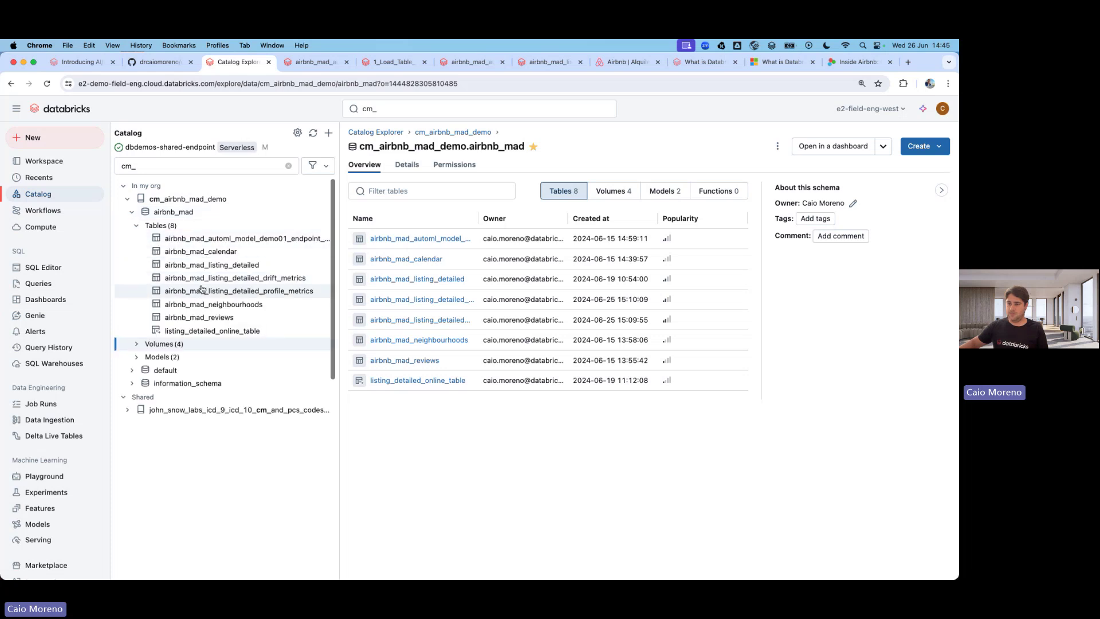
left_click(217, 321)
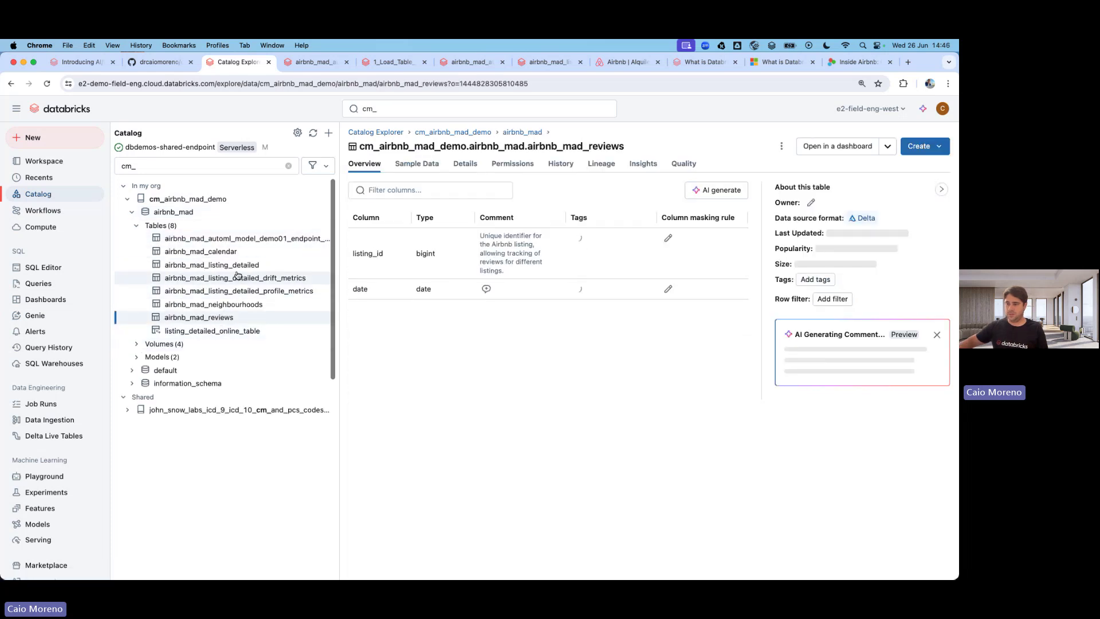
left_click(235, 309)
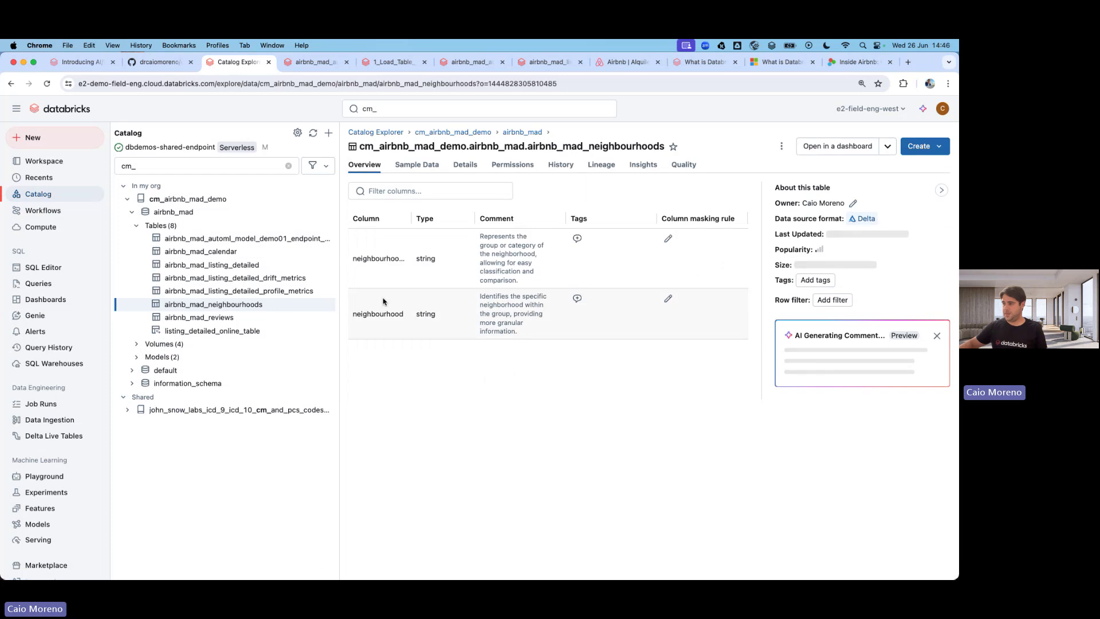
left_click(241, 319)
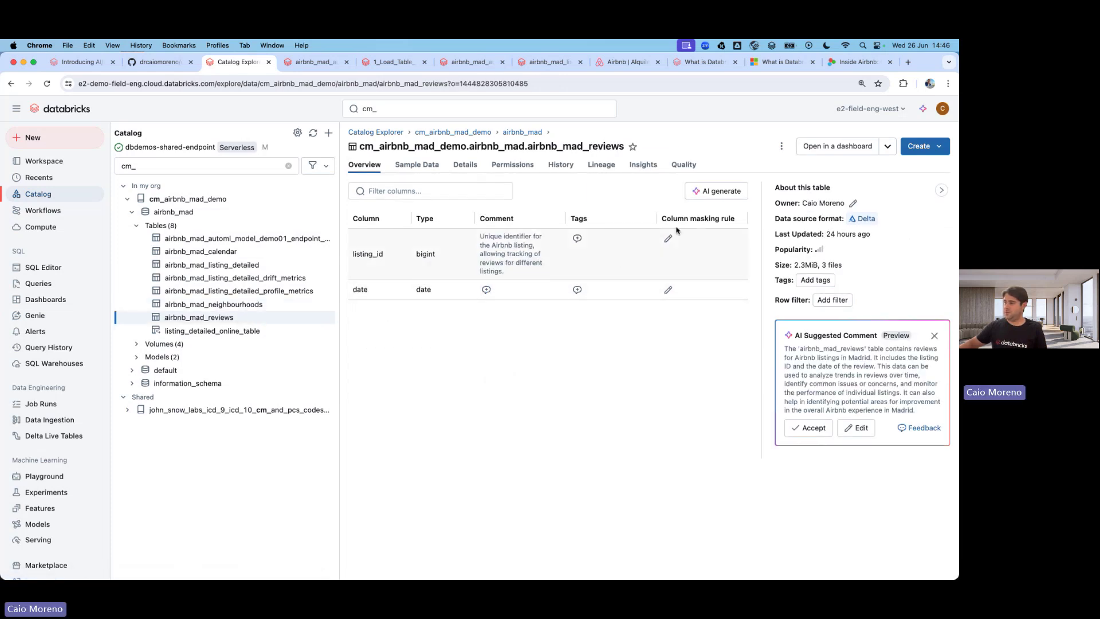
Accept AI-generated comments for the date column and the airbnb_mad_reviews table description
left_click(709, 197)
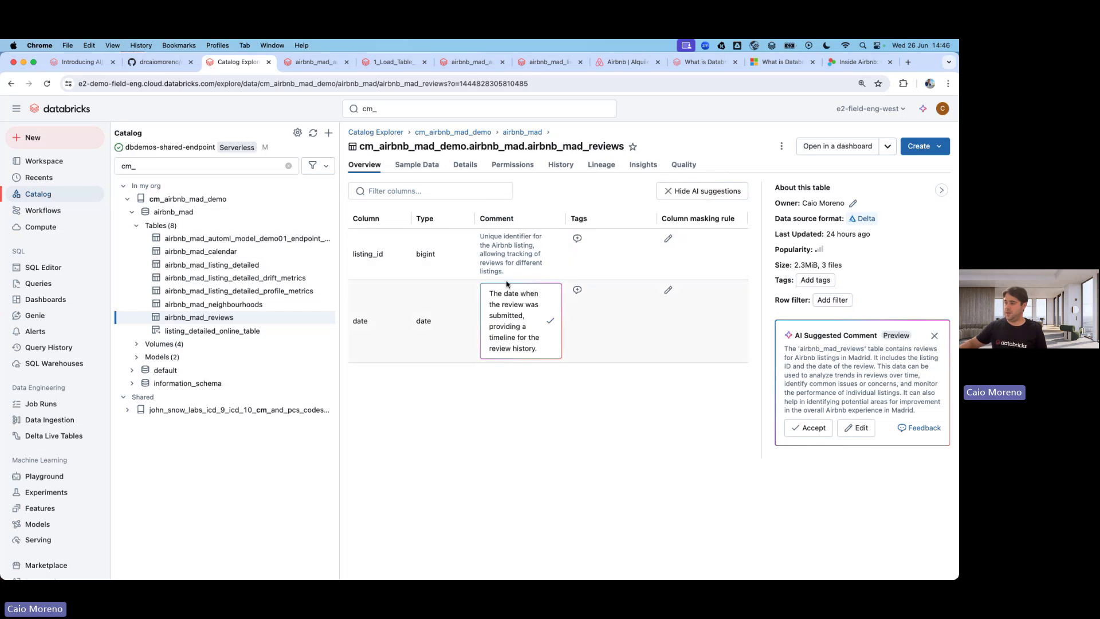
left_click(549, 325)
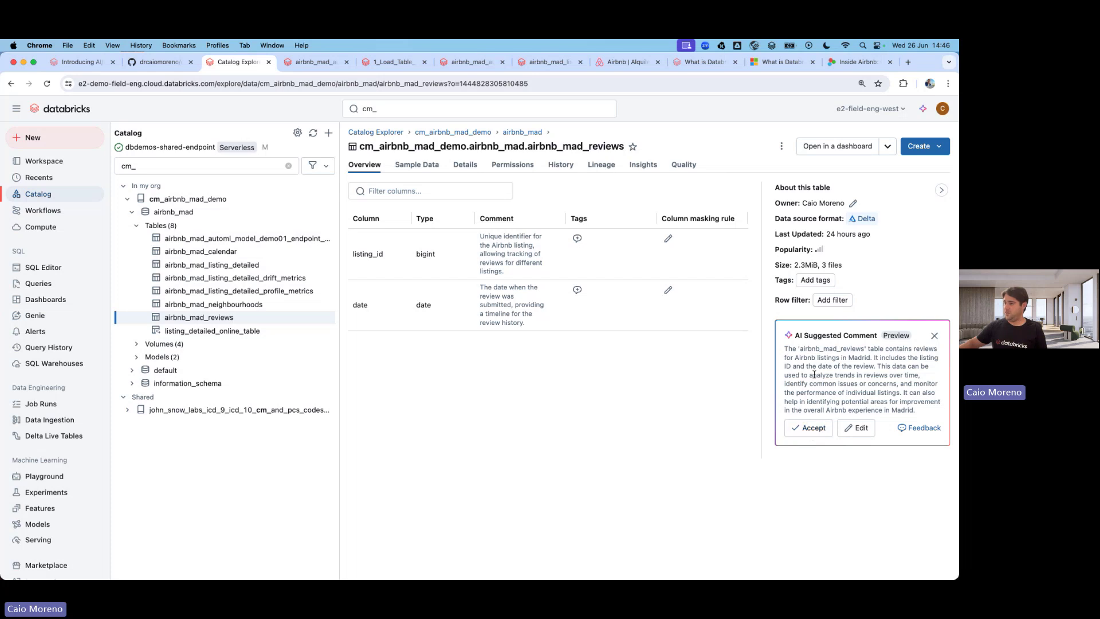
left_click(815, 429)
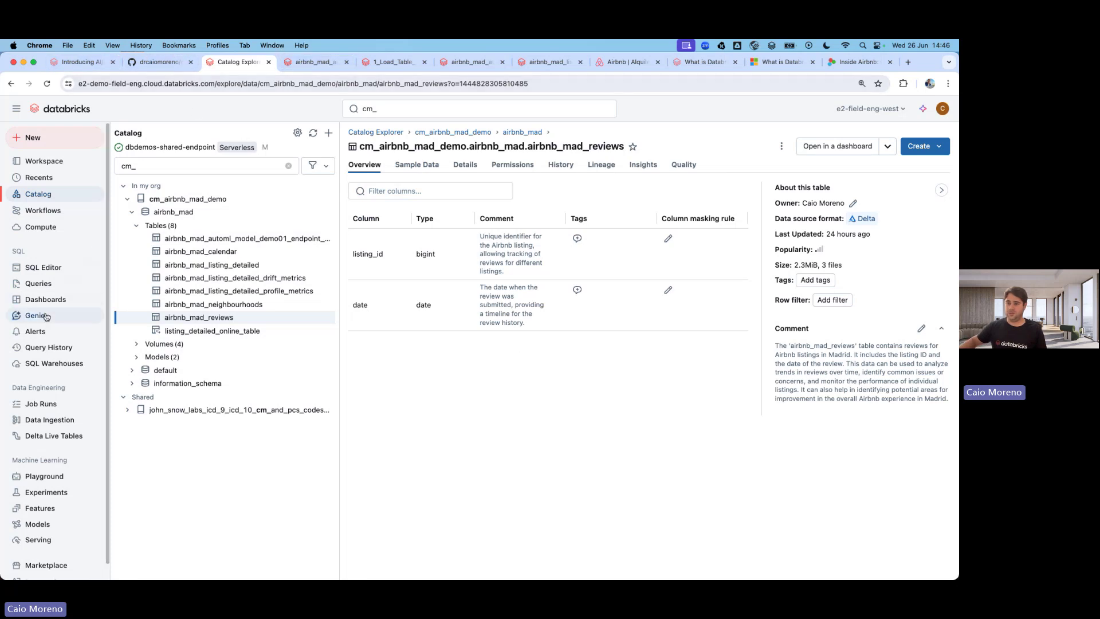
Filter Genie spaces by 'caio' and open the Madrid demo space's superhosts-per-neighbourhood chat
left_click(78, 315)
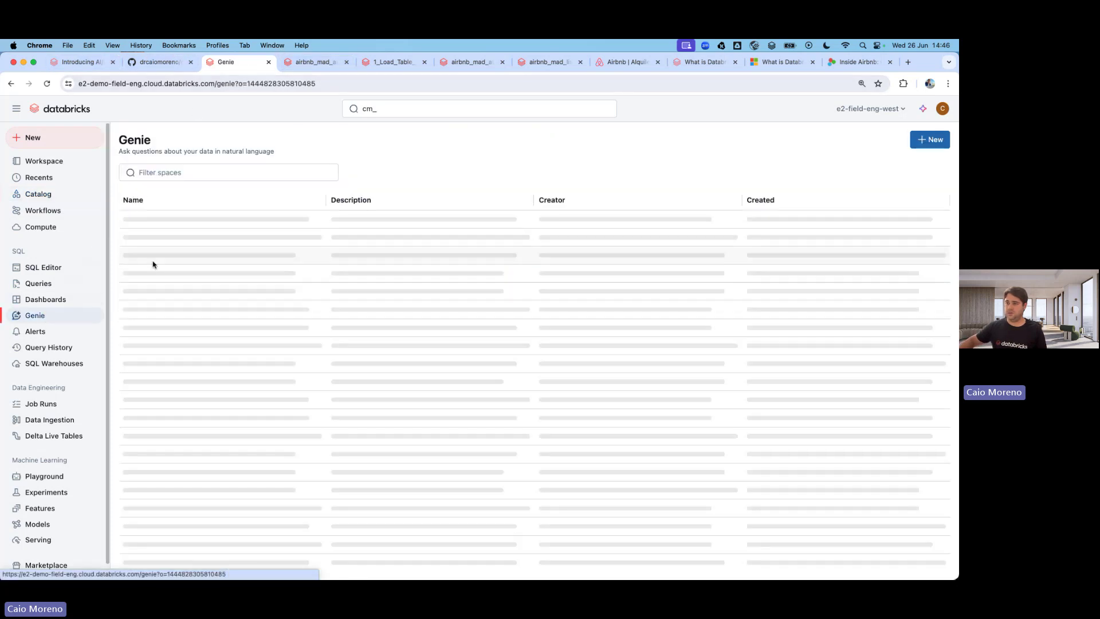
left_click(156, 172)
type("caio")
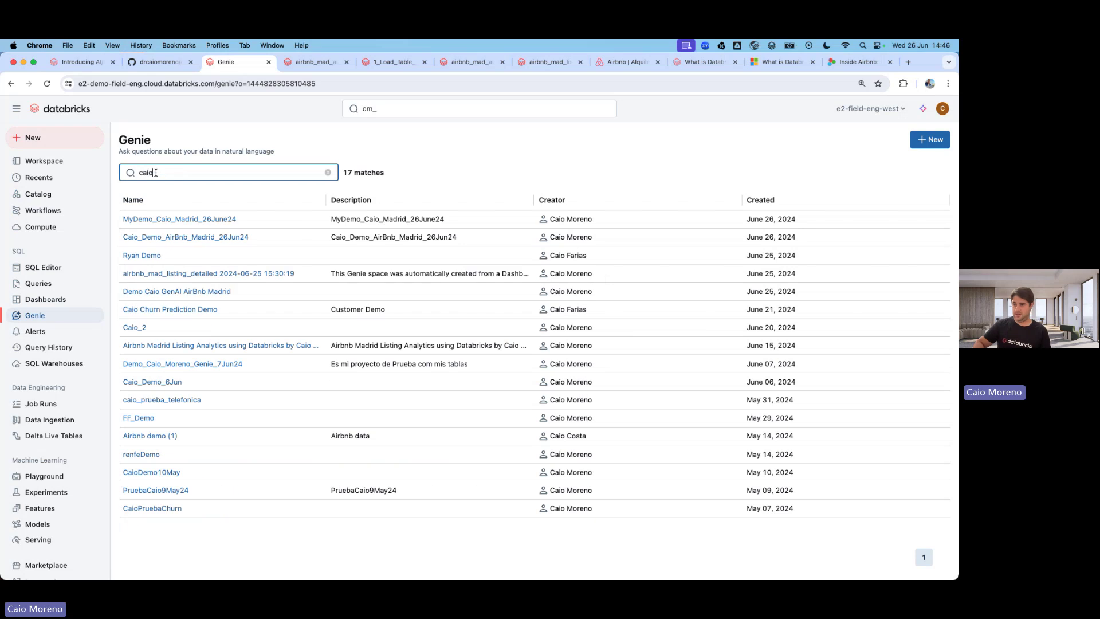
left_click(175, 224)
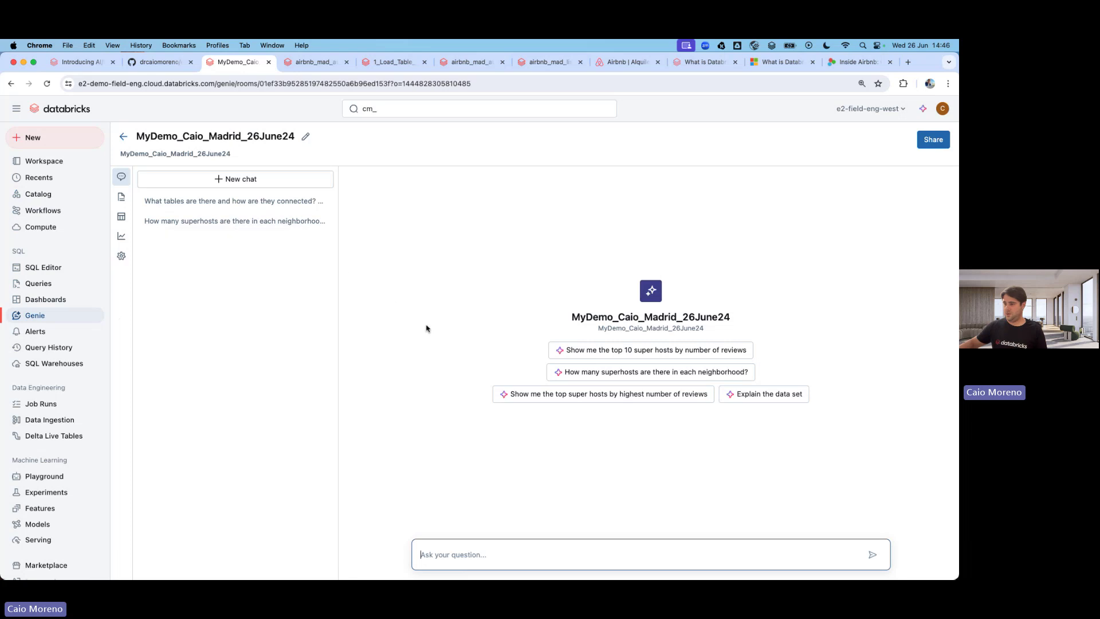
left_click(173, 222)
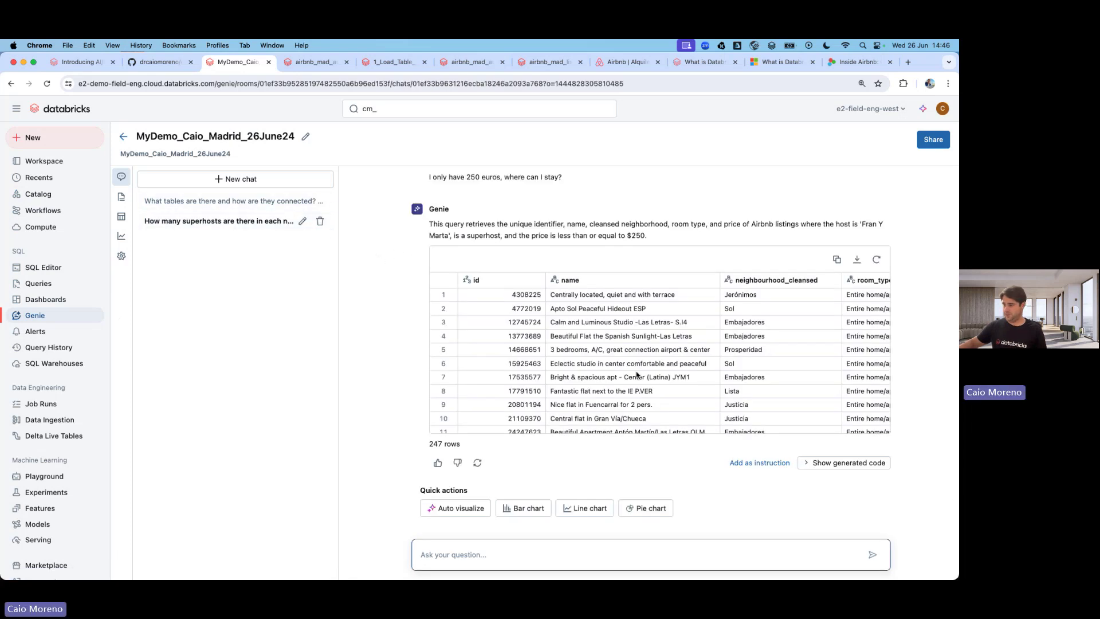
Show and select the generated SQL behind the 247-row answer, then go to Compute
left_click(840, 461)
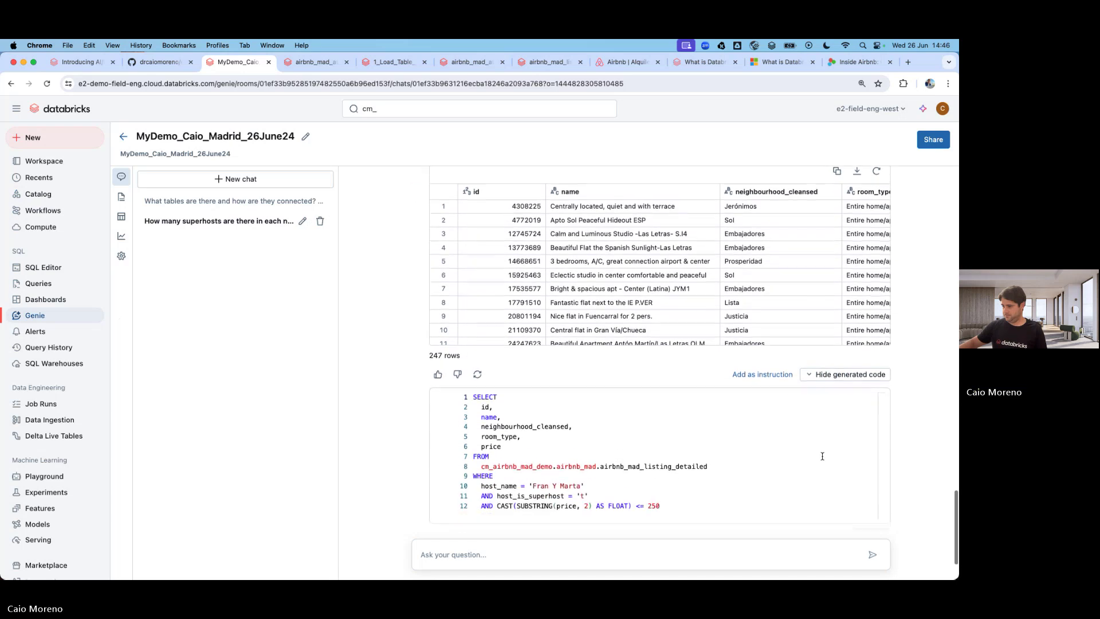
left_click_drag(682, 505, 475, 391)
key("super+c")
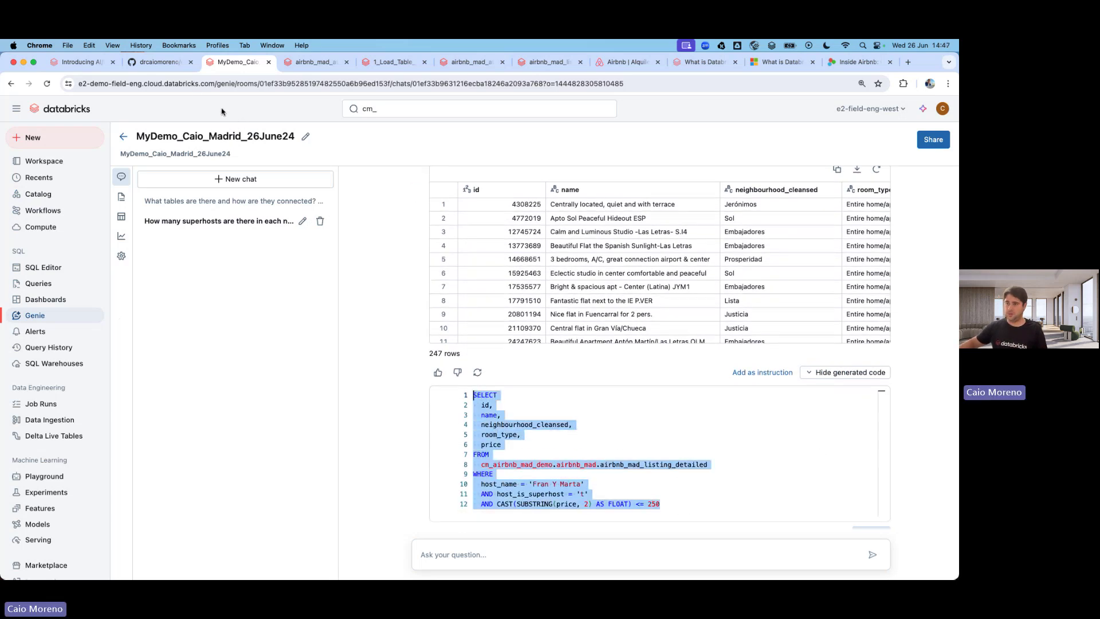
left_click(41, 228)
Inspect the running serverless 2X-Small Airbnb demo SQL warehouse, then move to the SQL Editor
left_click(294, 163)
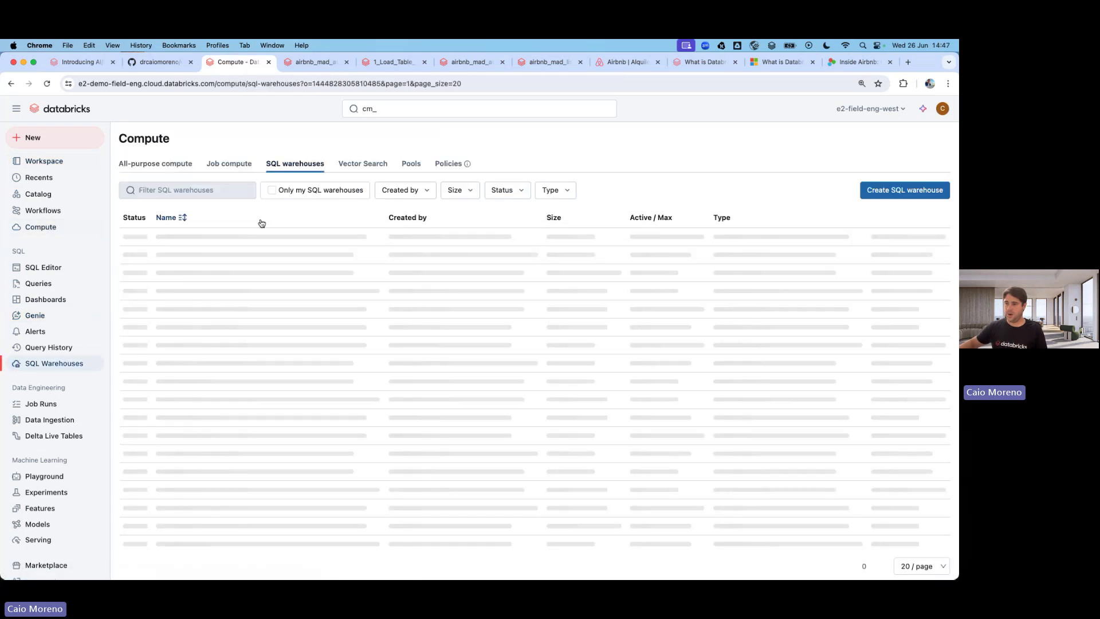
left_click(220, 238)
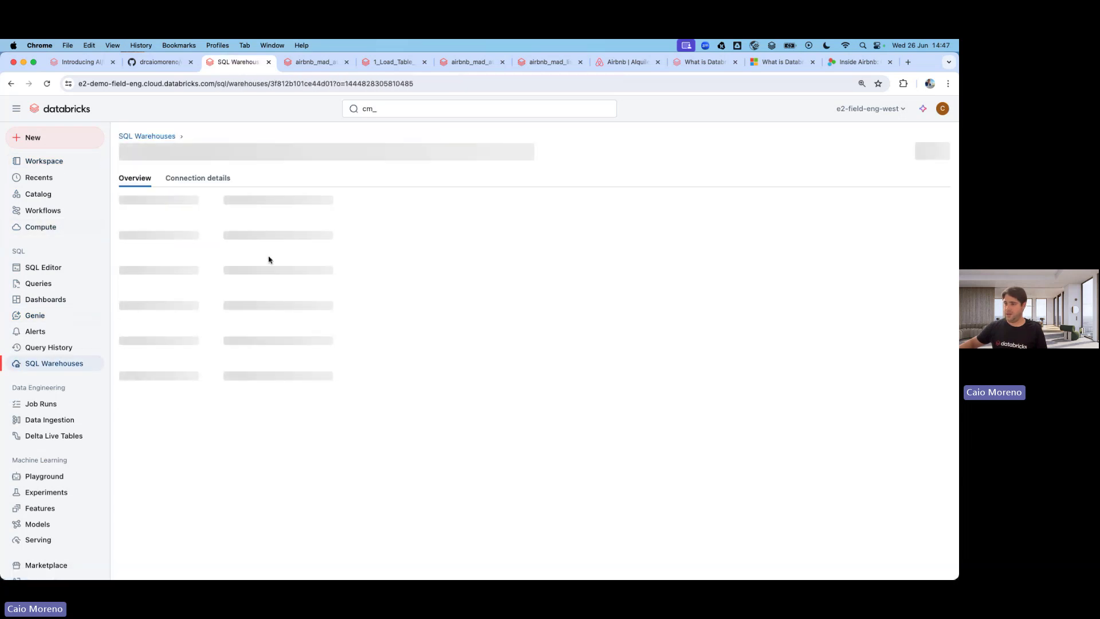
left_click(41, 268)
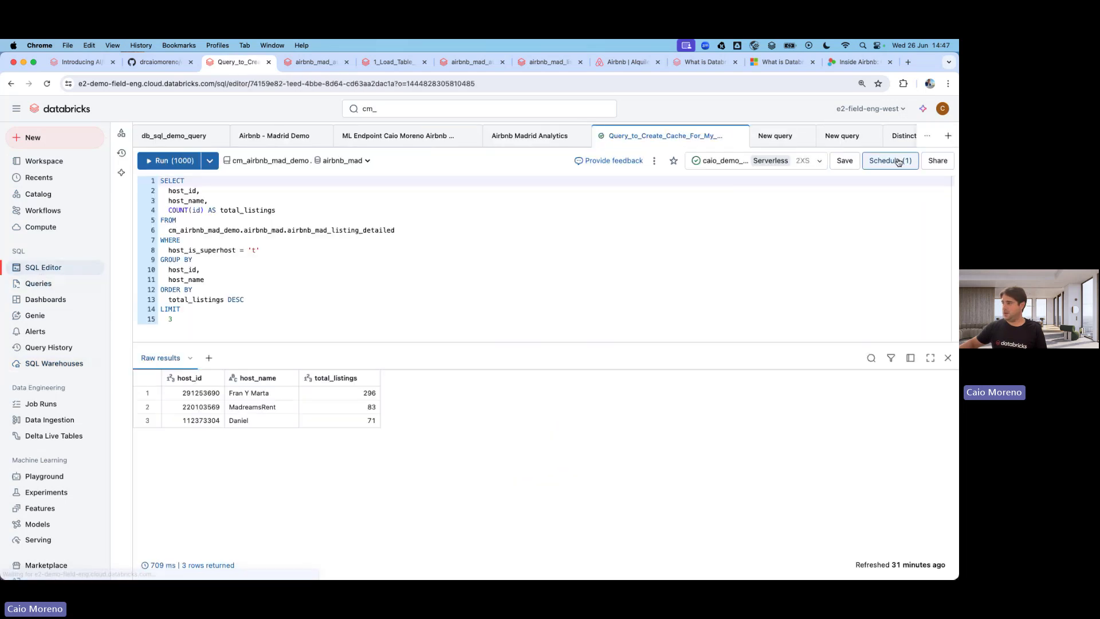
Run a pasted query listing one superhost's listings priced at most 250 on the caio_demo warehouse
left_click(949, 135)
left_click(889, 162)
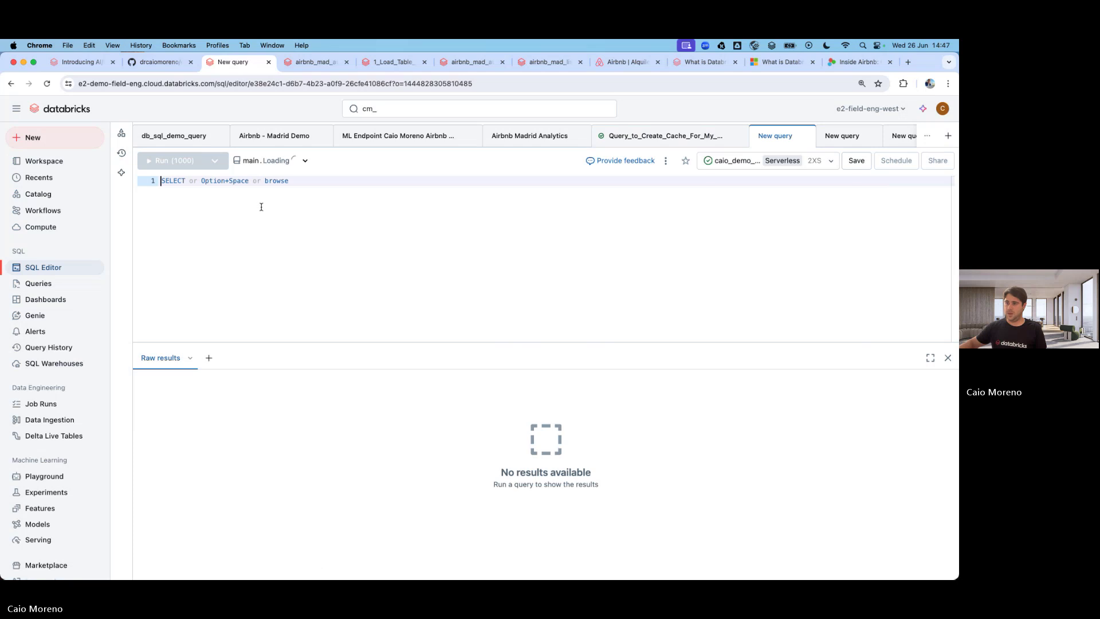
key("super+v")
left_click(754, 163)
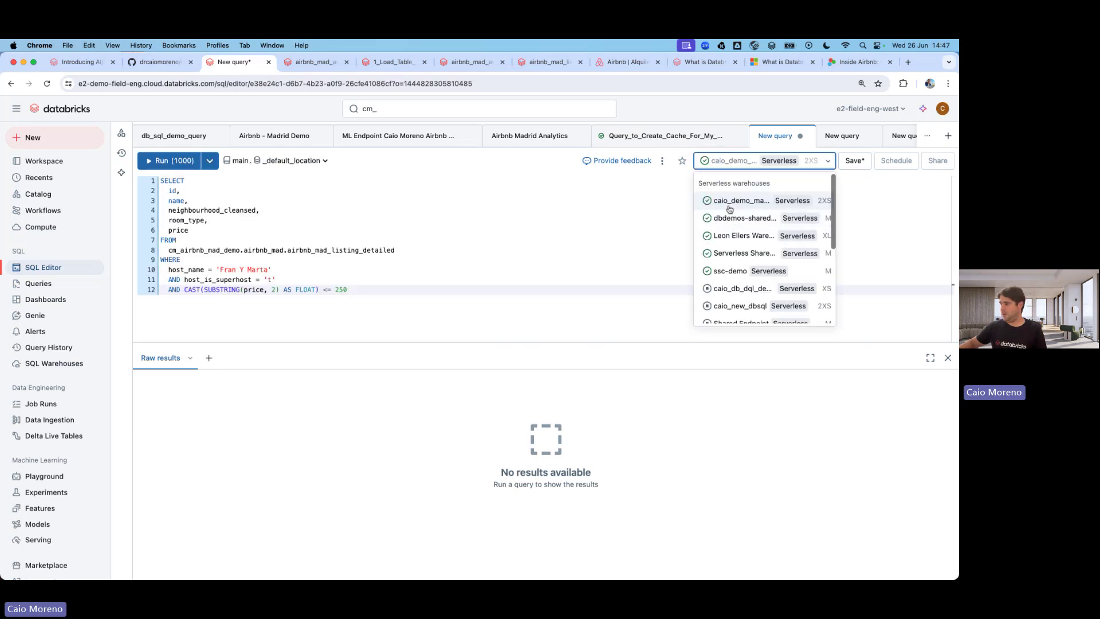
left_click(723, 204)
key("super+Return")
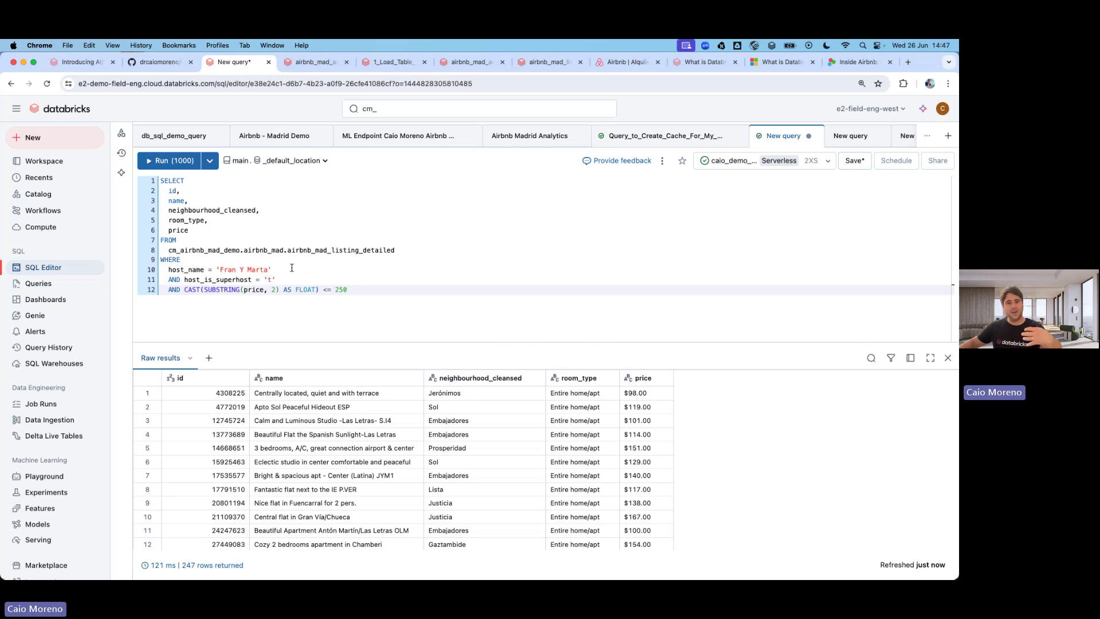
left_click_drag(406, 342, 401, 314)
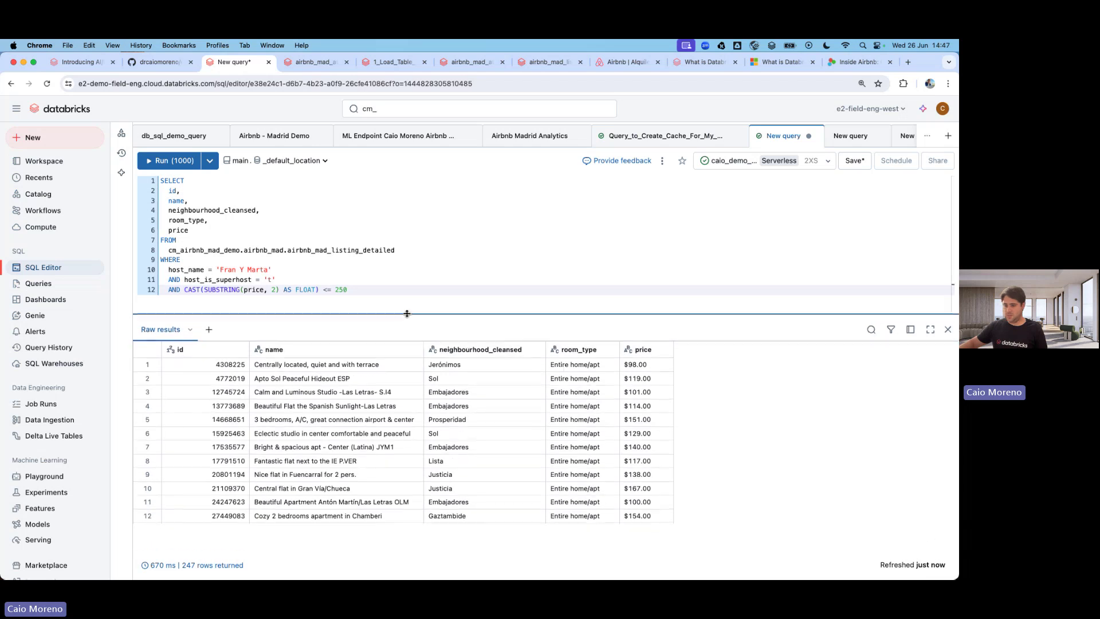
Review the 670 ms run's query details and full query profile
left_click(157, 565)
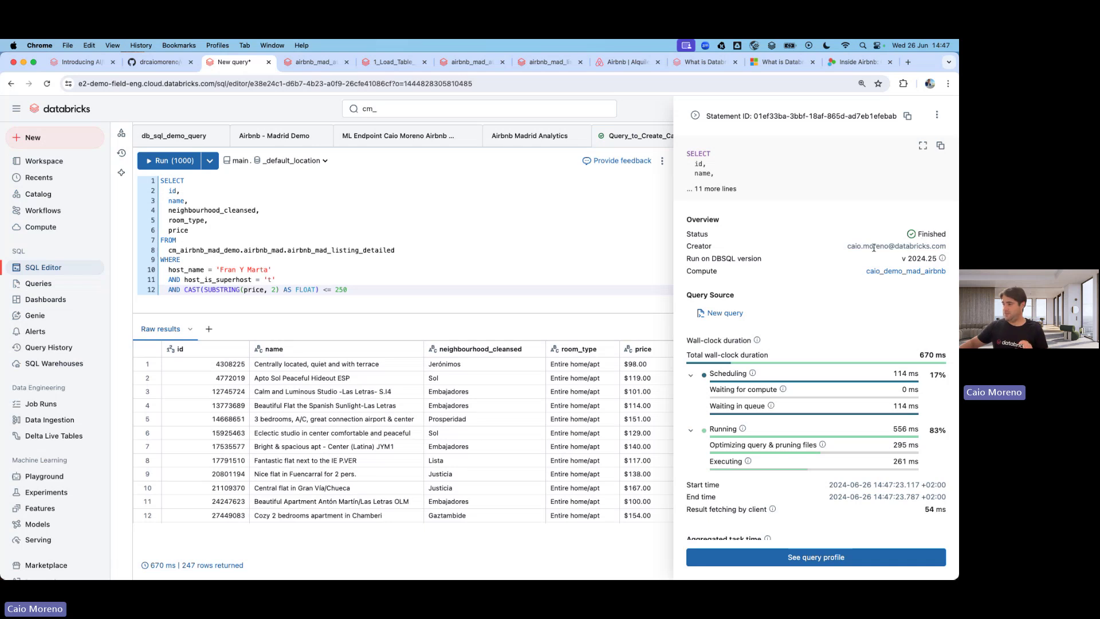
scroll(759, 403, "down", 5)
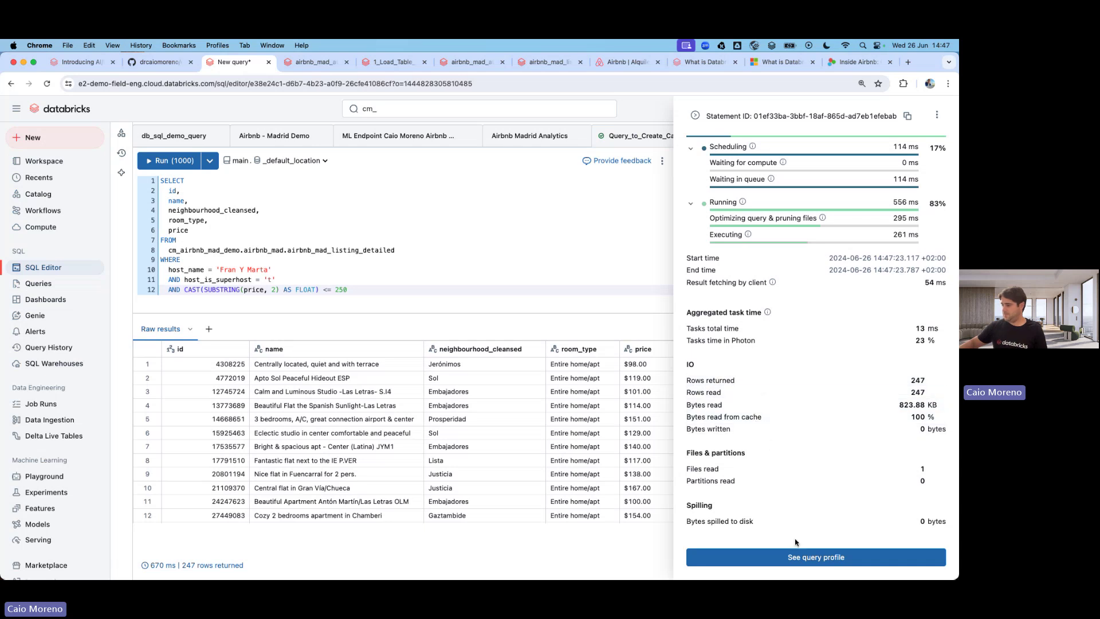
left_click(805, 557)
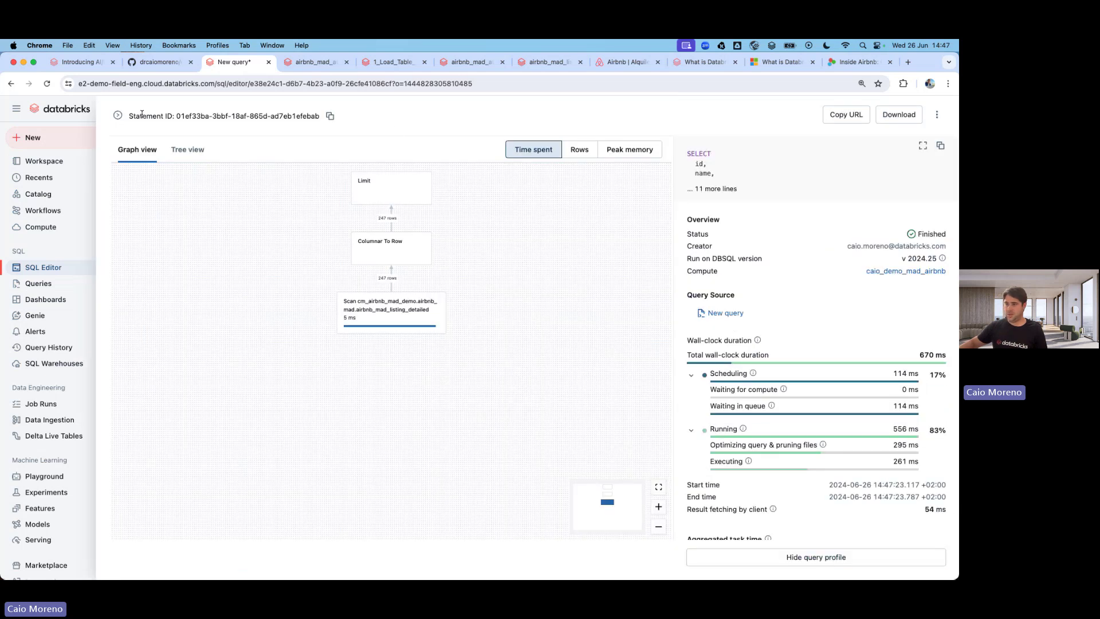
left_click(118, 115)
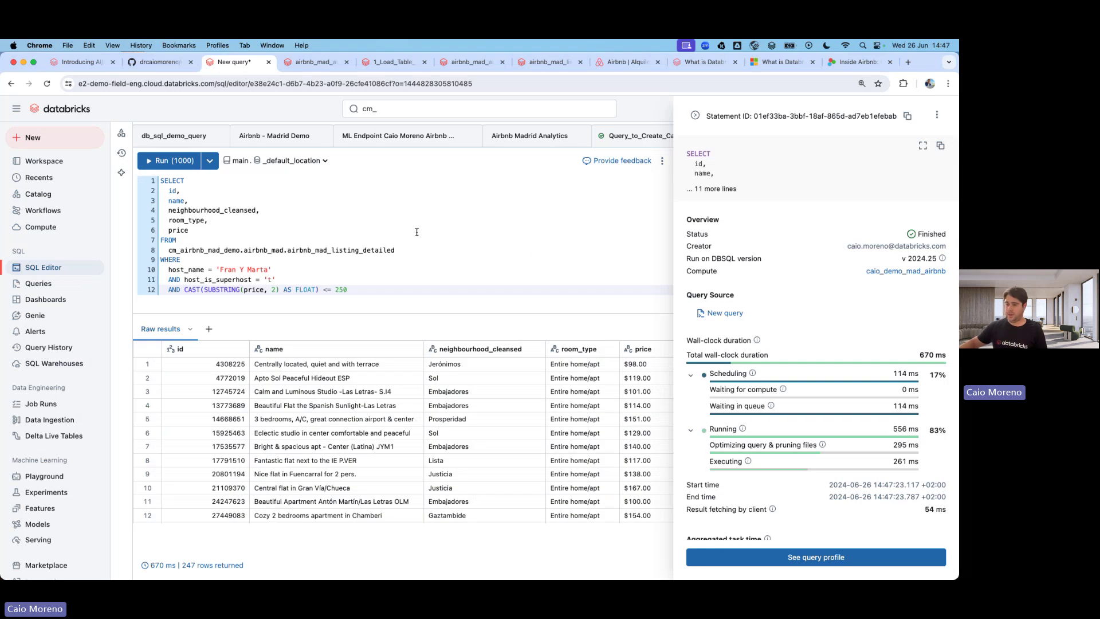
left_click(347, 218)
Rerun the listings query and confirm its 247 rows came from cache in 377 ms
key("super+Return")
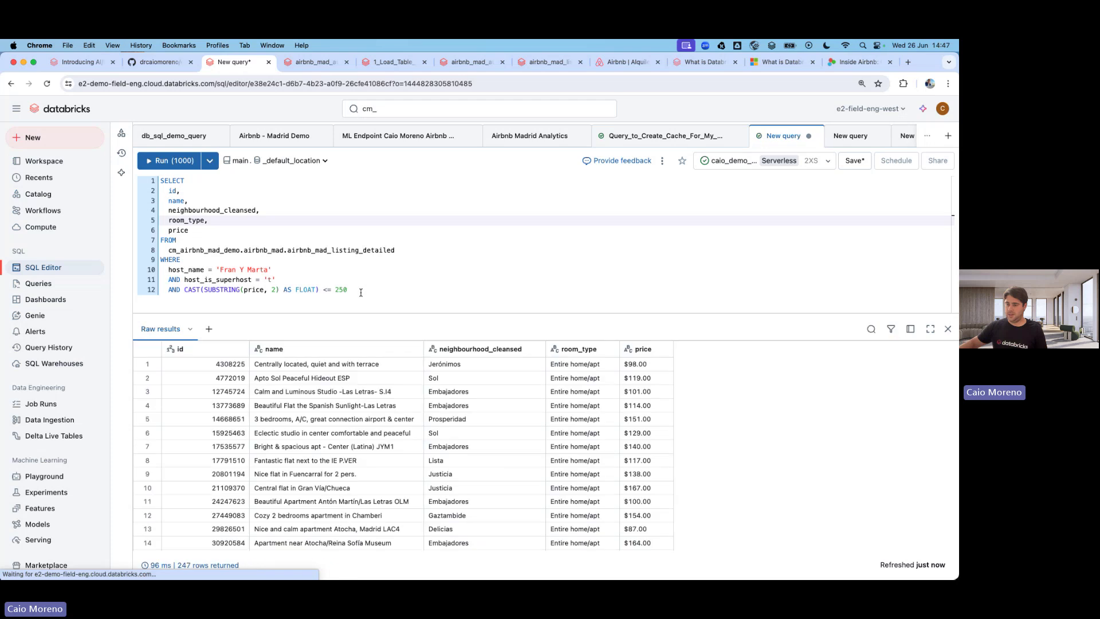
left_click(158, 565)
mouse_move(931, 240)
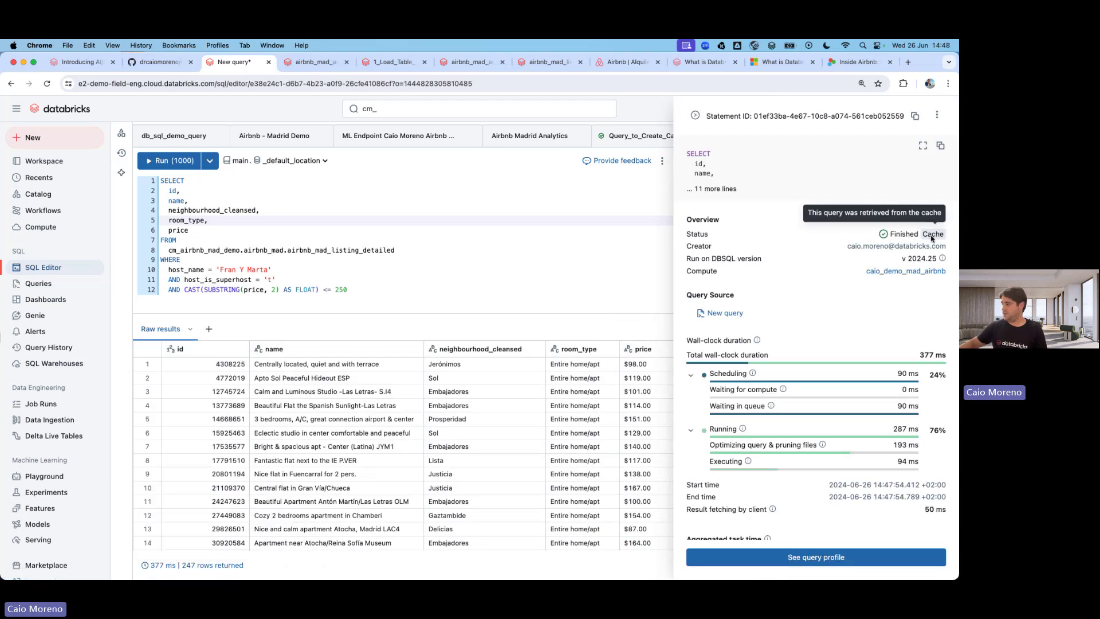
left_click_drag(446, 220, 446, 226)
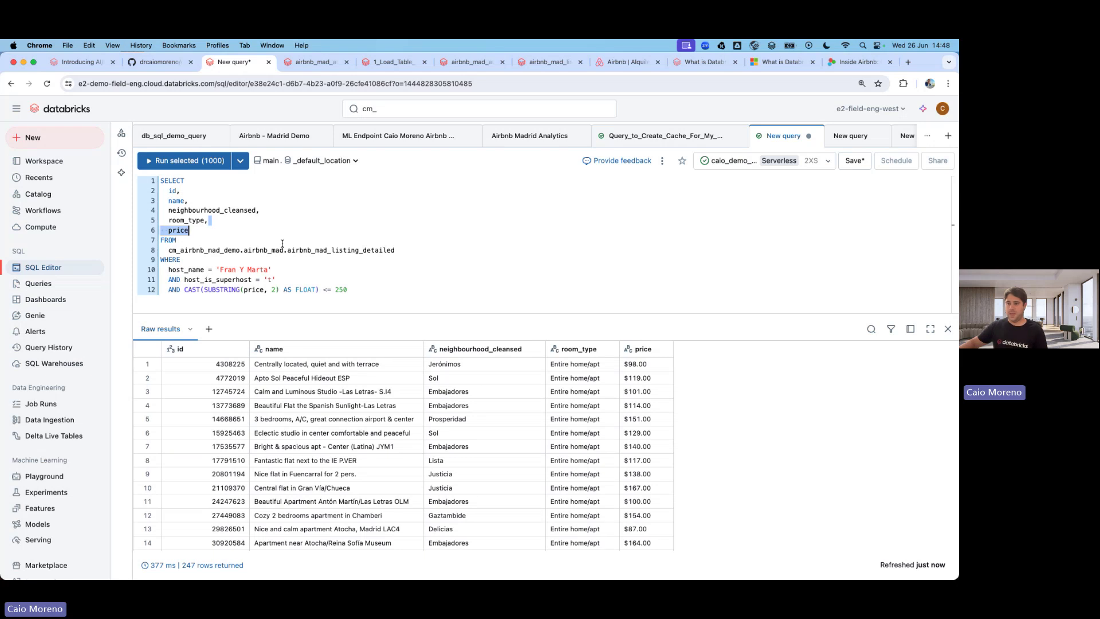
Glance at the Serving endpoints list, then go from the SQL query to the Genie spaces list
left_click(314, 63)
left_click(156, 137)
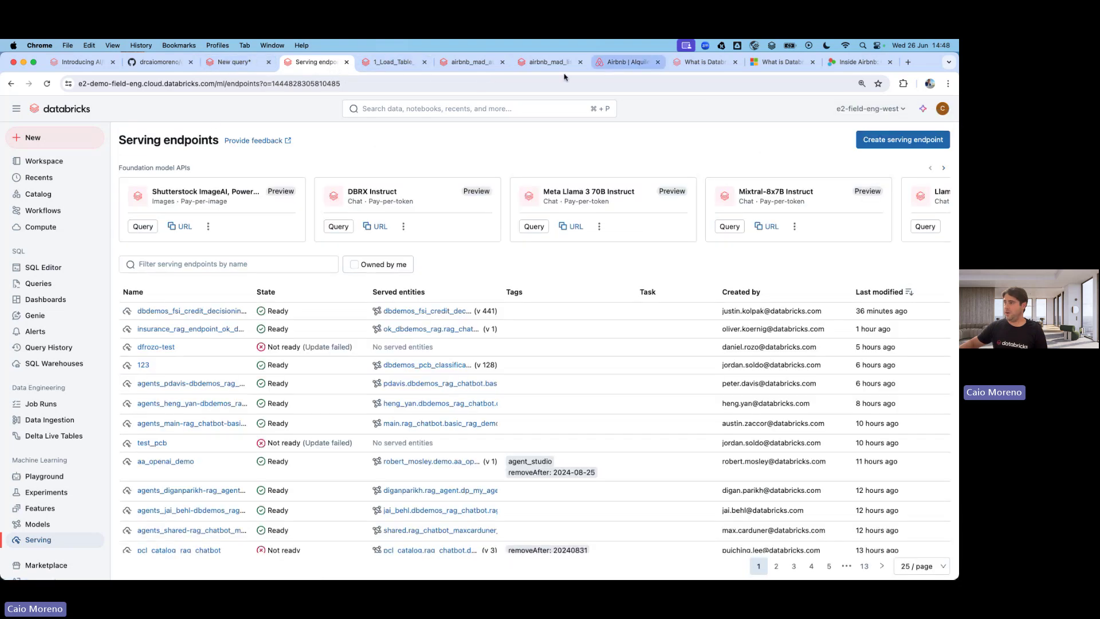
left_click(234, 62)
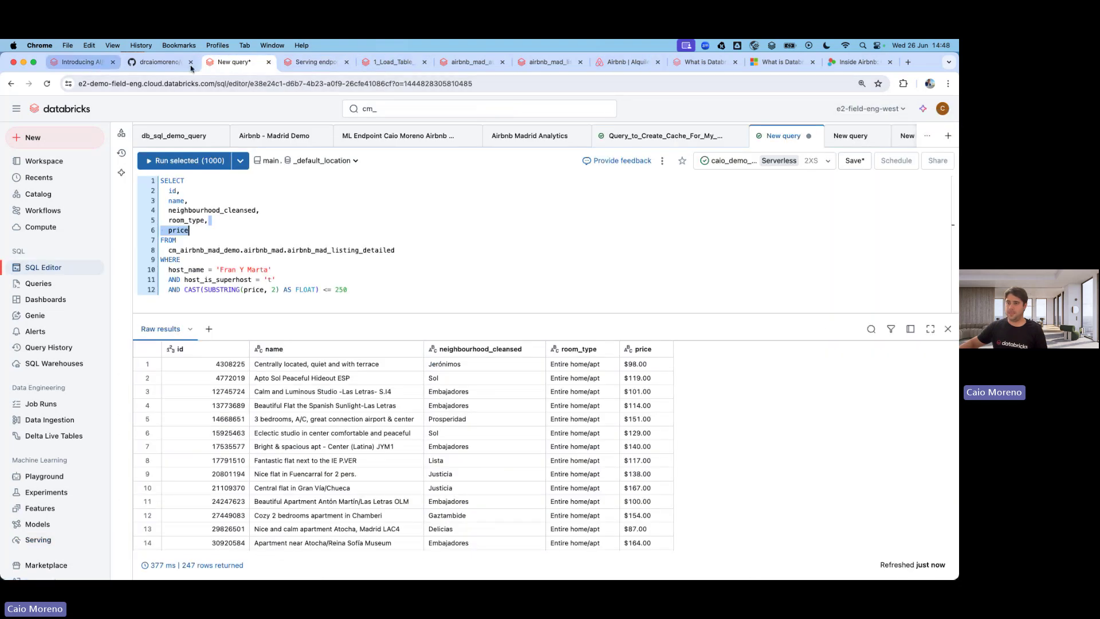
left_click(48, 316)
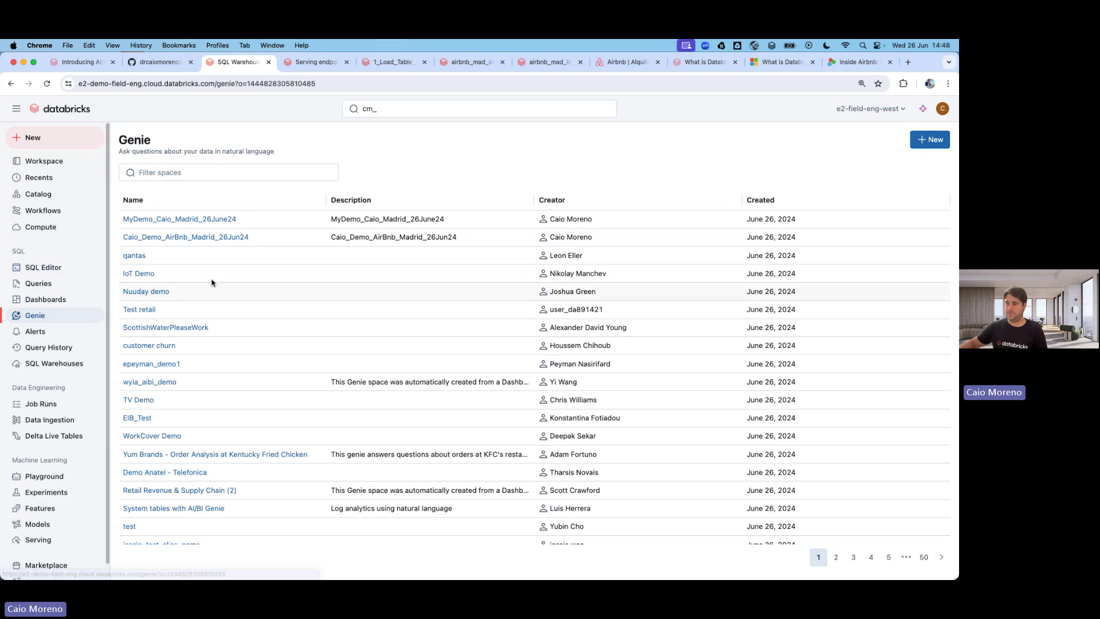
In the Madrid demo Genie space, ask 'How many superhosts are there in each neighborhood?'
left_click(168, 218)
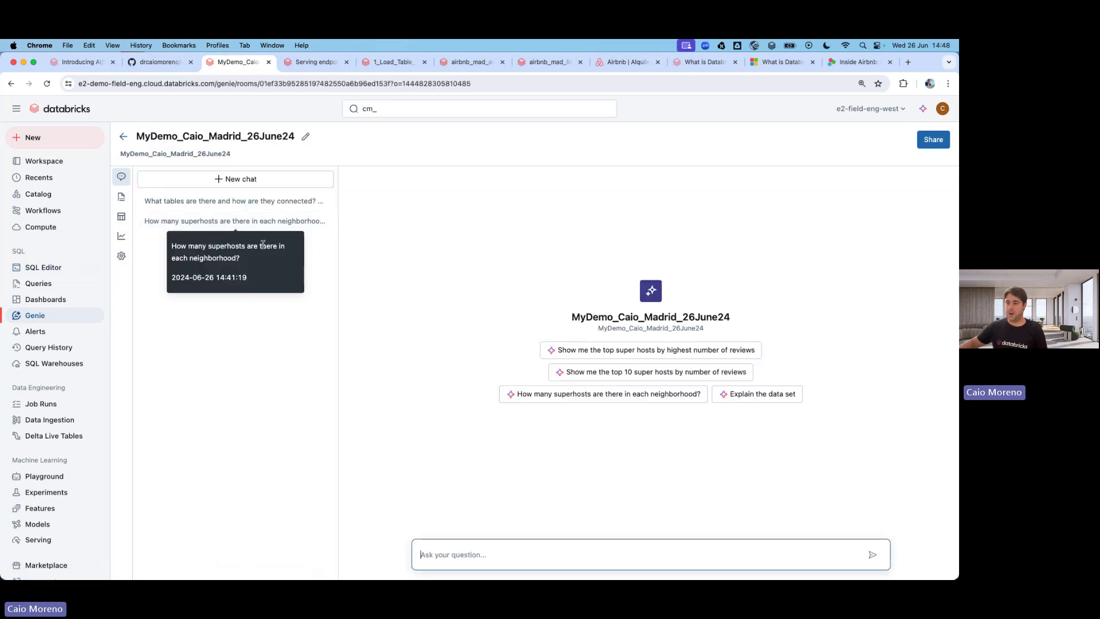
left_click(473, 555)
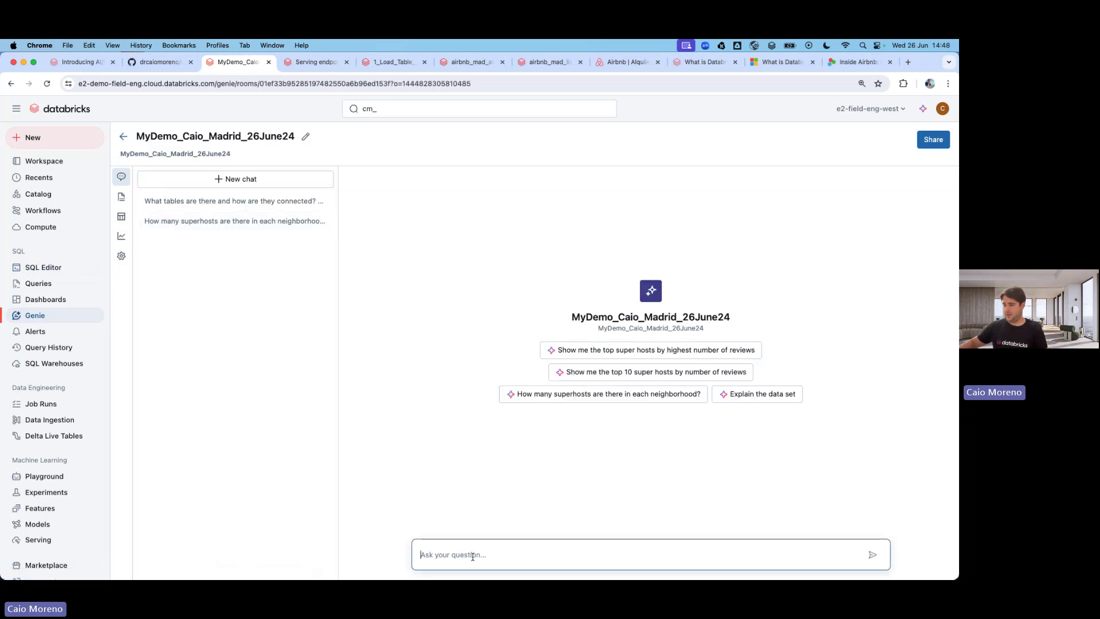
left_click(596, 394)
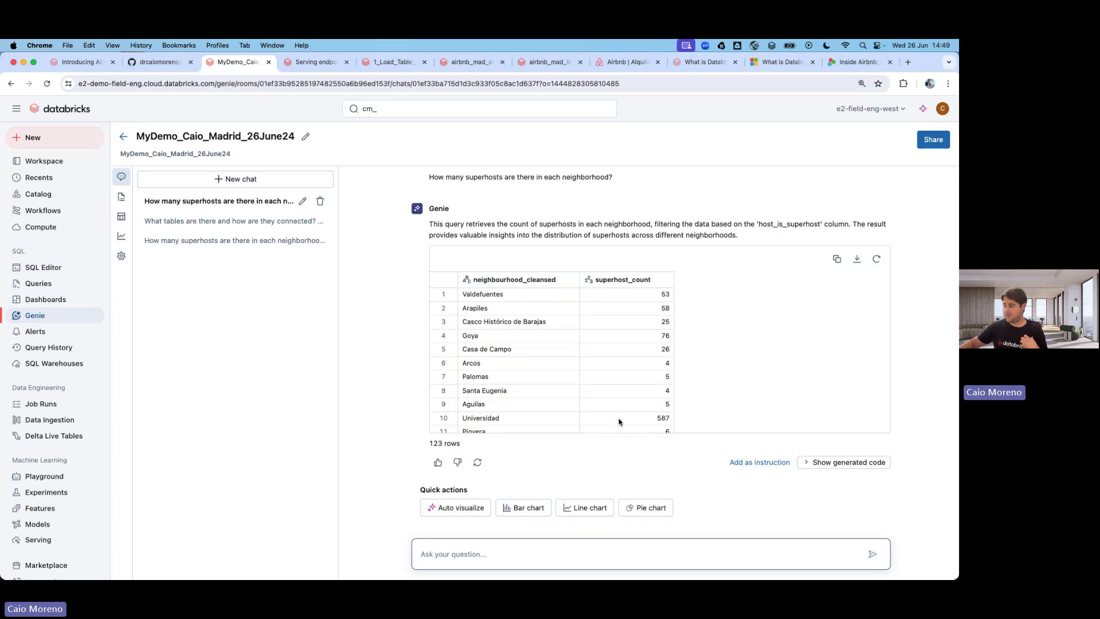
Reveal and select the generated GROUP BY SQL behind the 123-row result
left_click(843, 461)
scroll(505, 426, "down", 5)
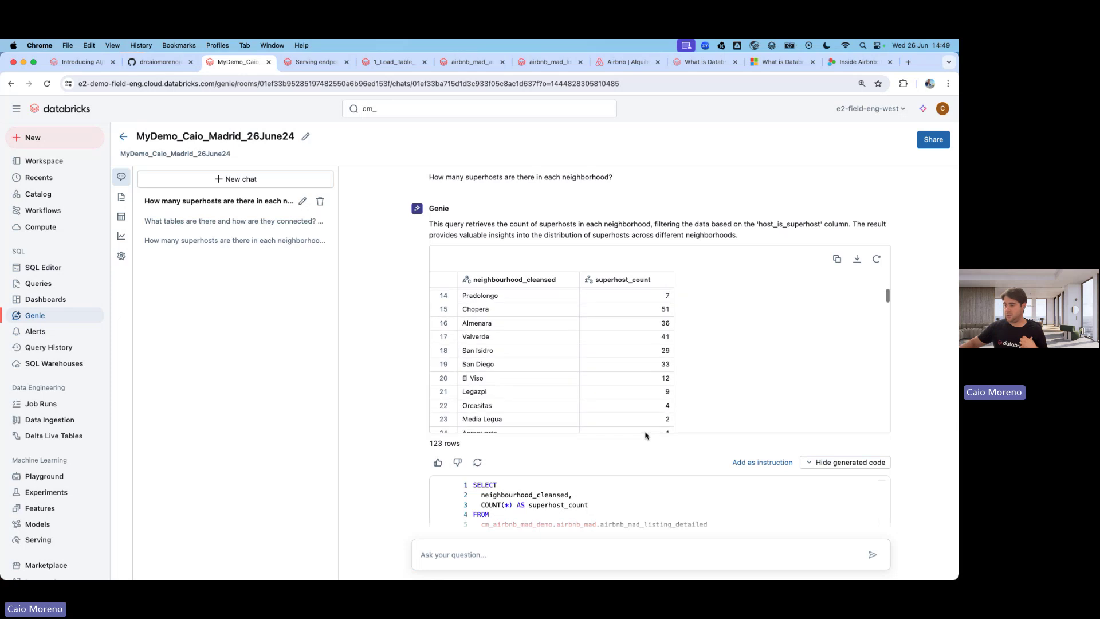
scroll(505, 426, "down", 3)
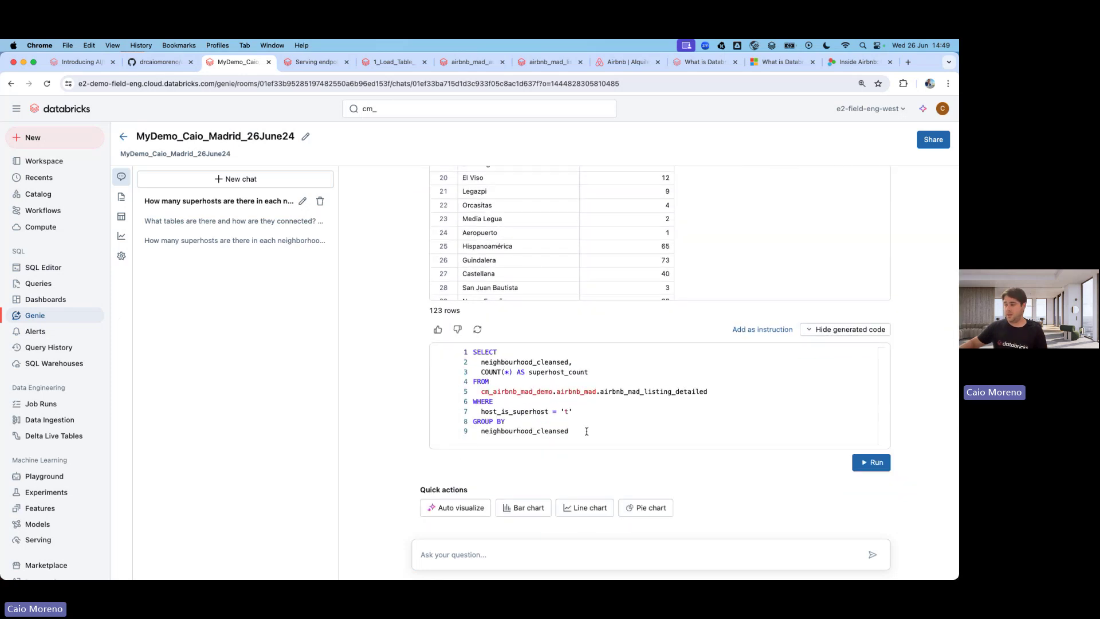
left_click_drag(587, 431, 470, 349)
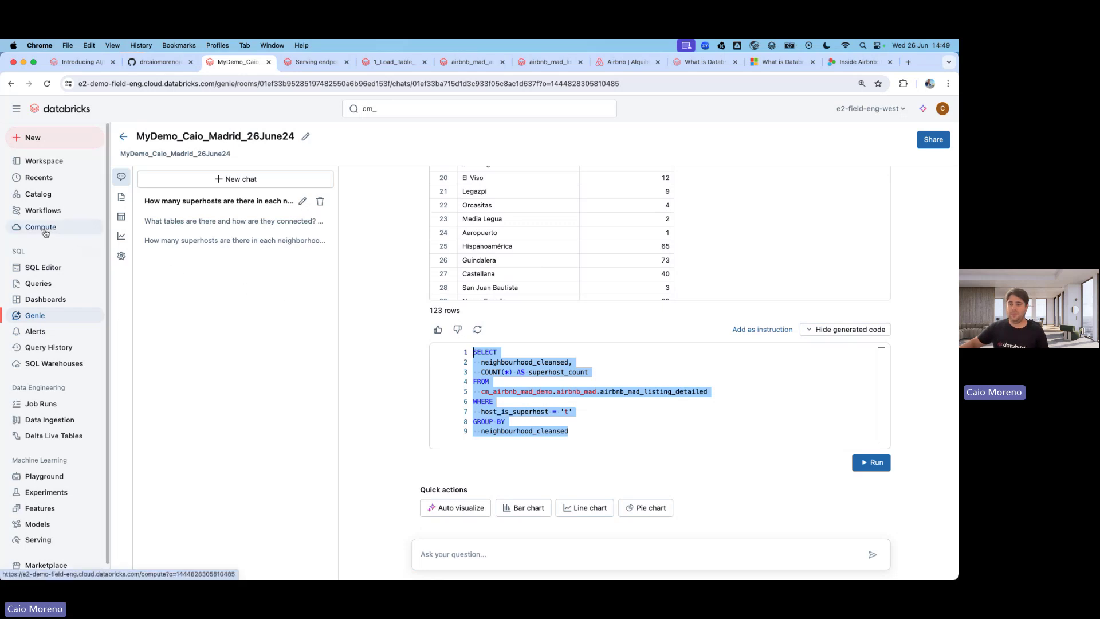
Filter the Catalog by cm_ and open the airbnb_mad_automl_model_demo01 model under cm_airbnb_mad_demo > airbnb_mad > Models
left_click(39, 195)
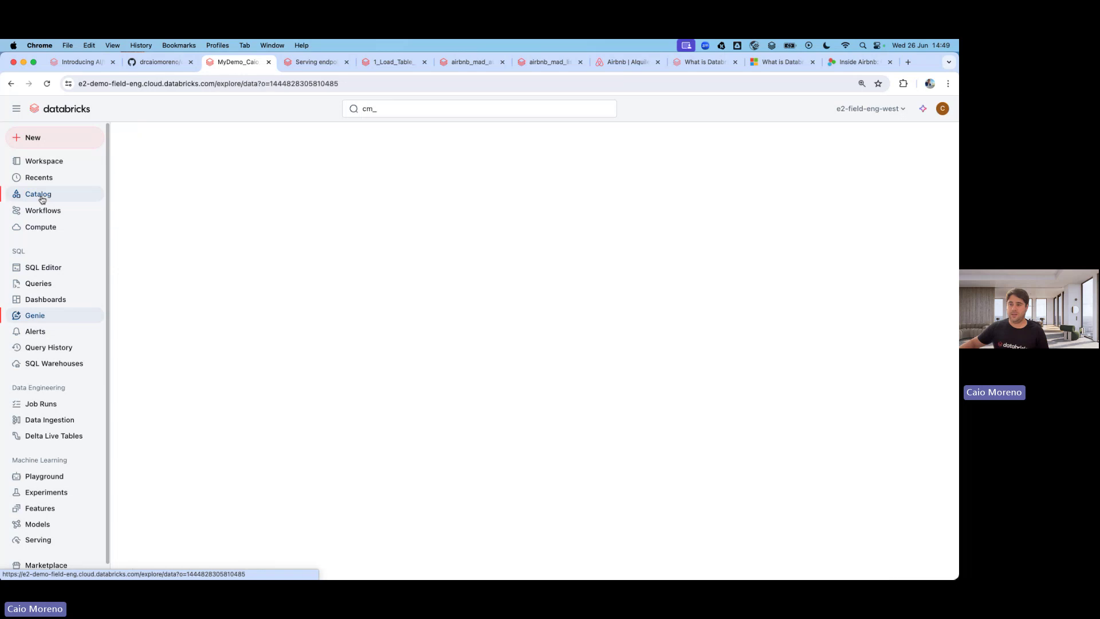
type("cm_")
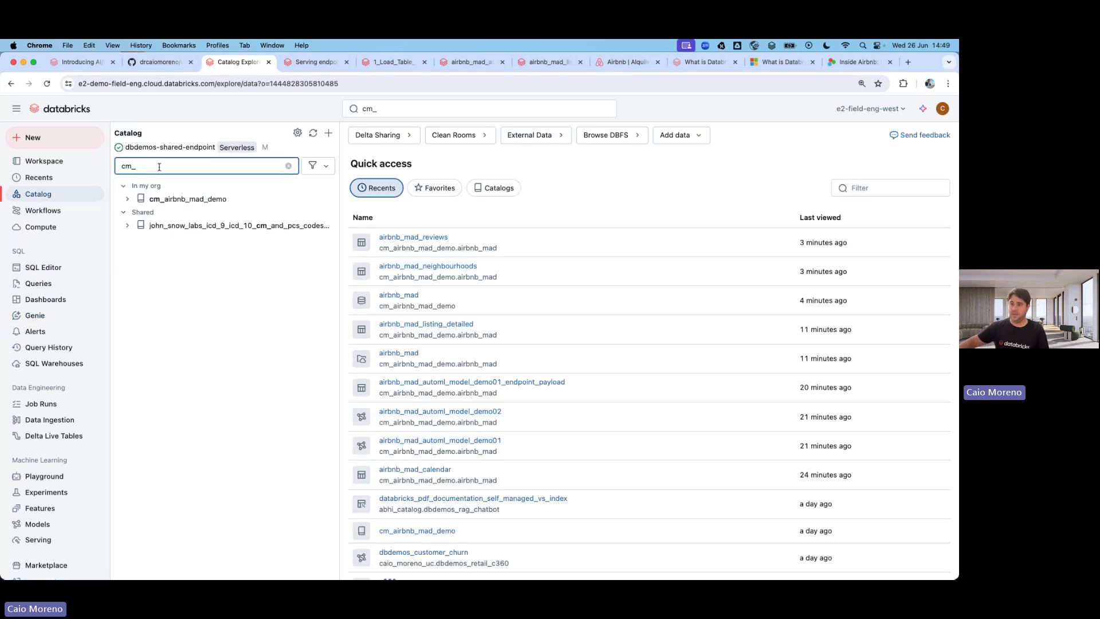
left_click(127, 199)
left_click(132, 212)
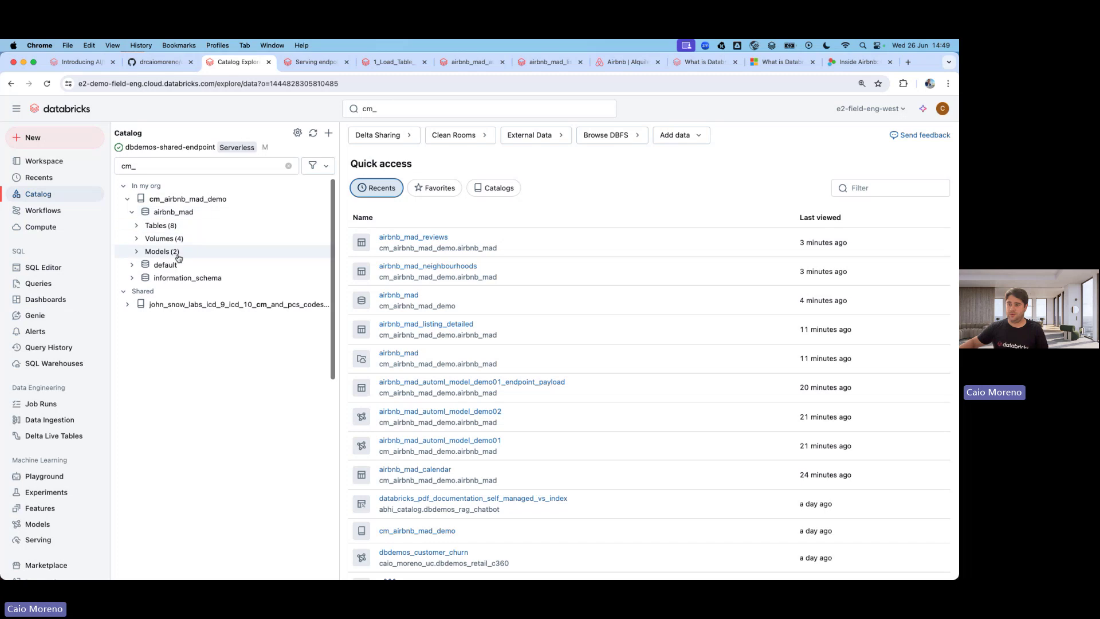
left_click(137, 252)
left_click(186, 268)
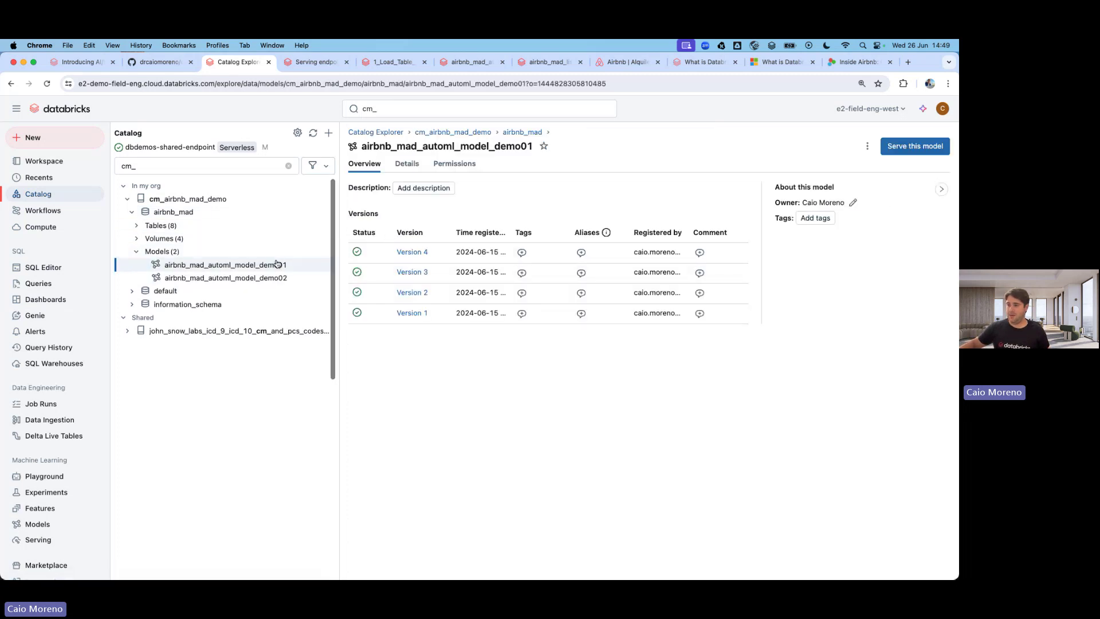
Review the model's Details and Permissions, then return to its Overview version list
left_click(407, 165)
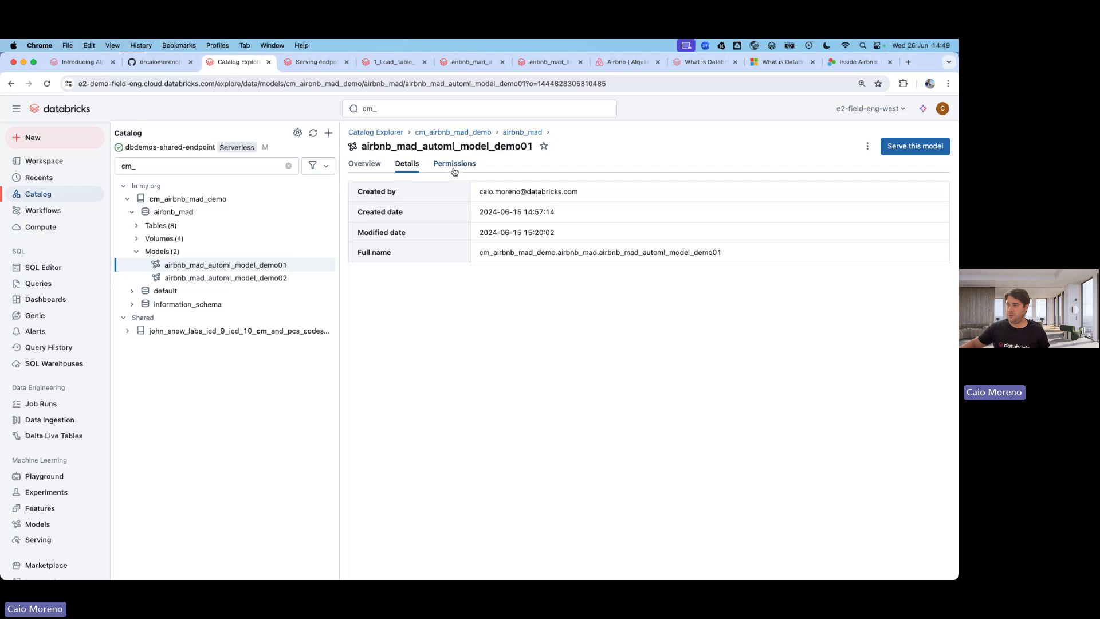
left_click(454, 166)
left_click(366, 164)
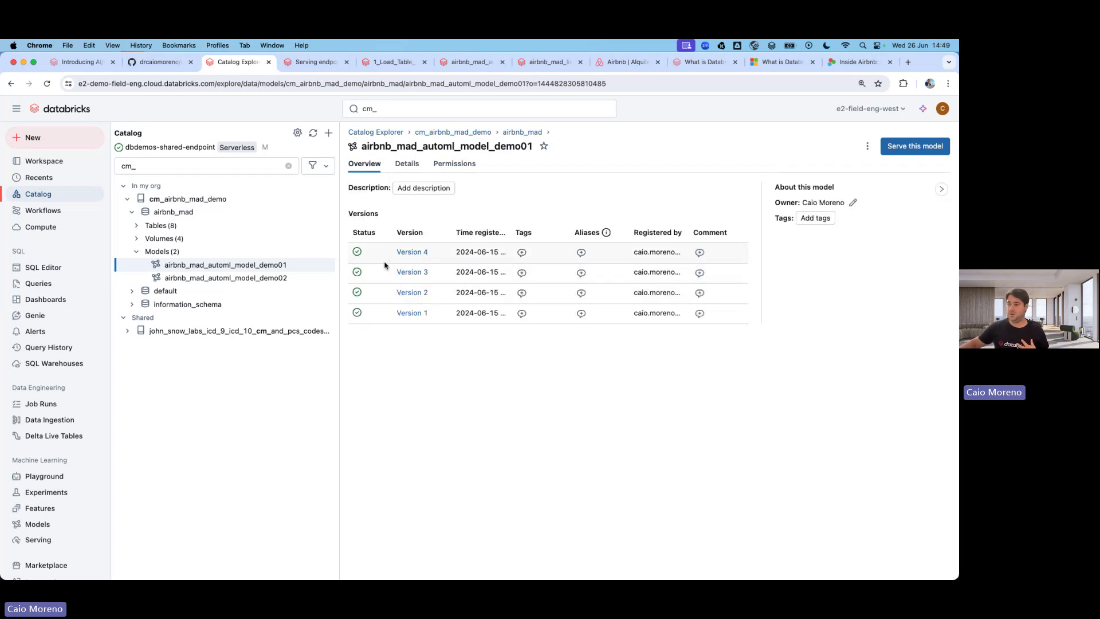
Open the airbnb_mad_automl_model_demo01_endpoint serving endpoint from the endpoints you own
left_click(39, 539)
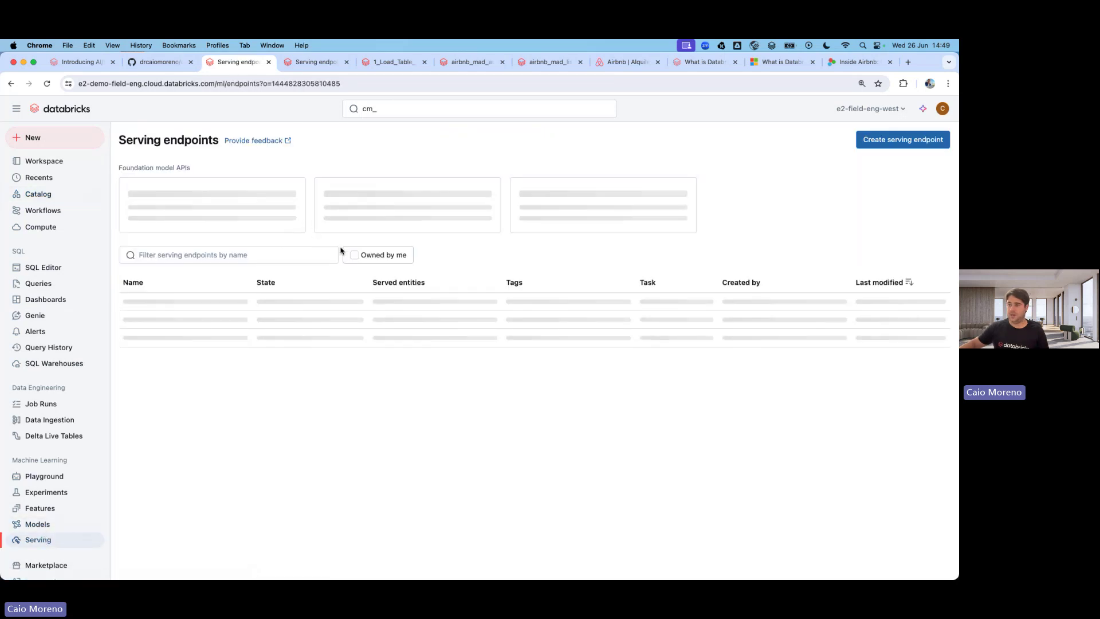
left_click(361, 264)
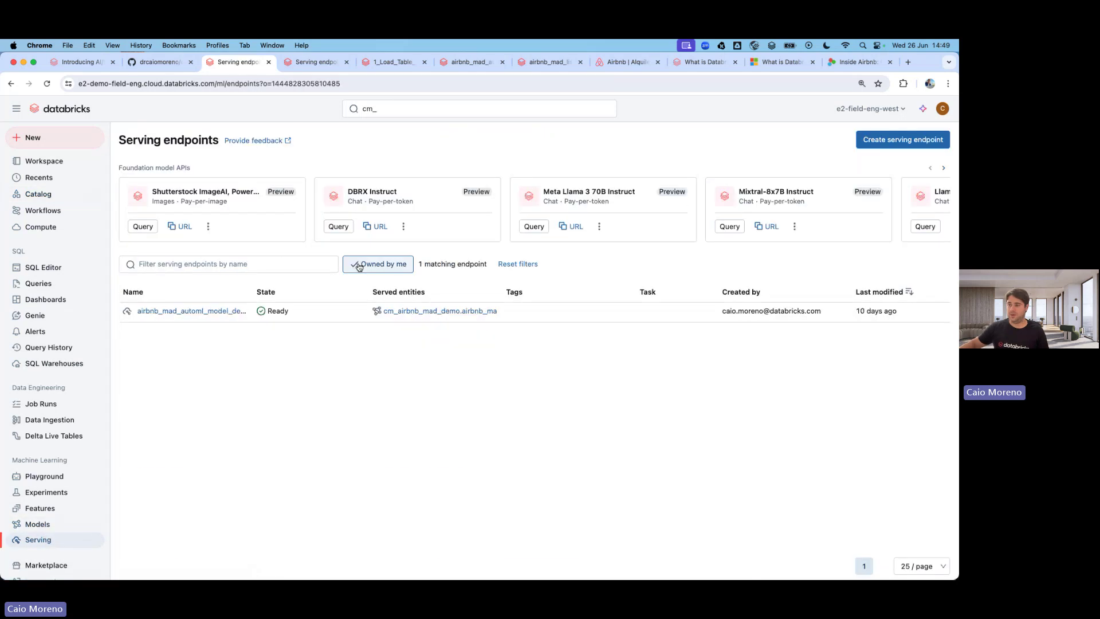
left_click(206, 313)
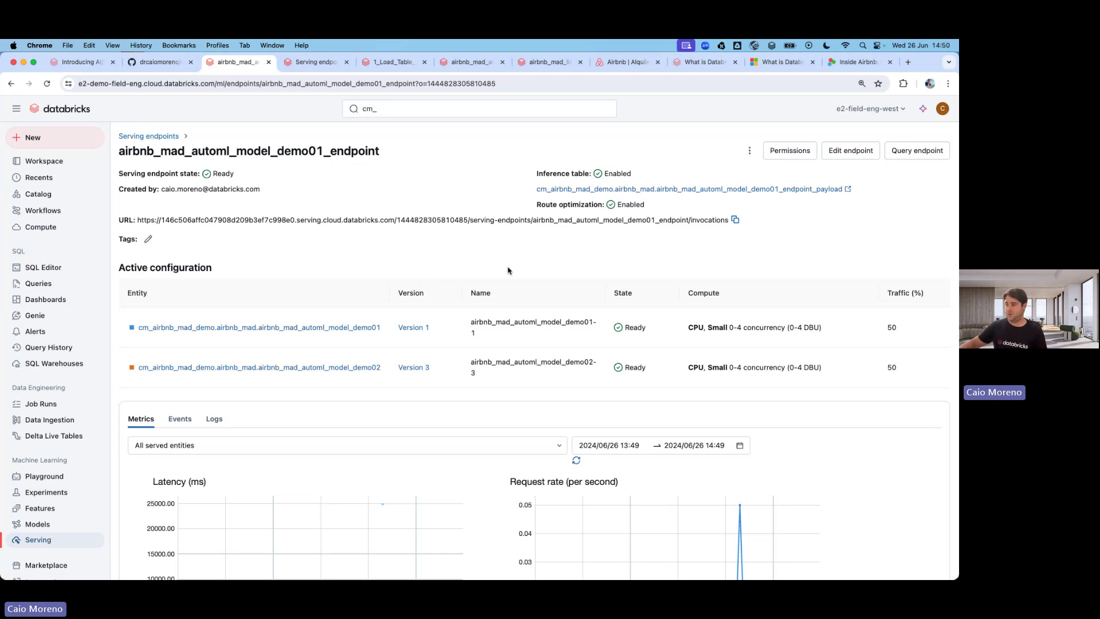
Query the endpoint with the sample request to get five price predictions, then close the query dialog
left_click(916, 150)
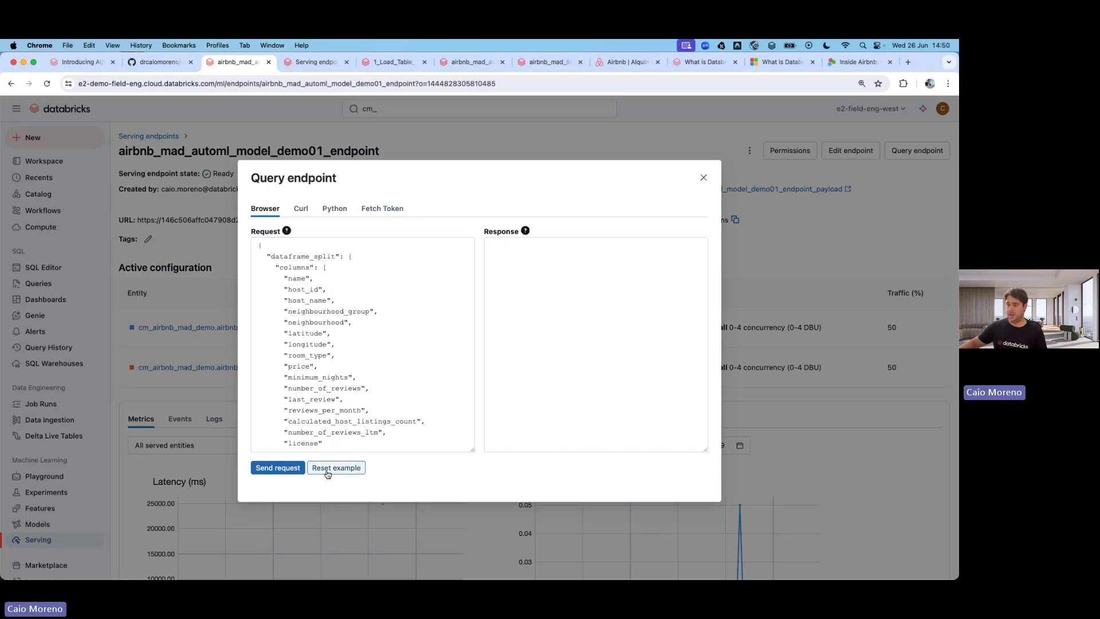
left_click(296, 470)
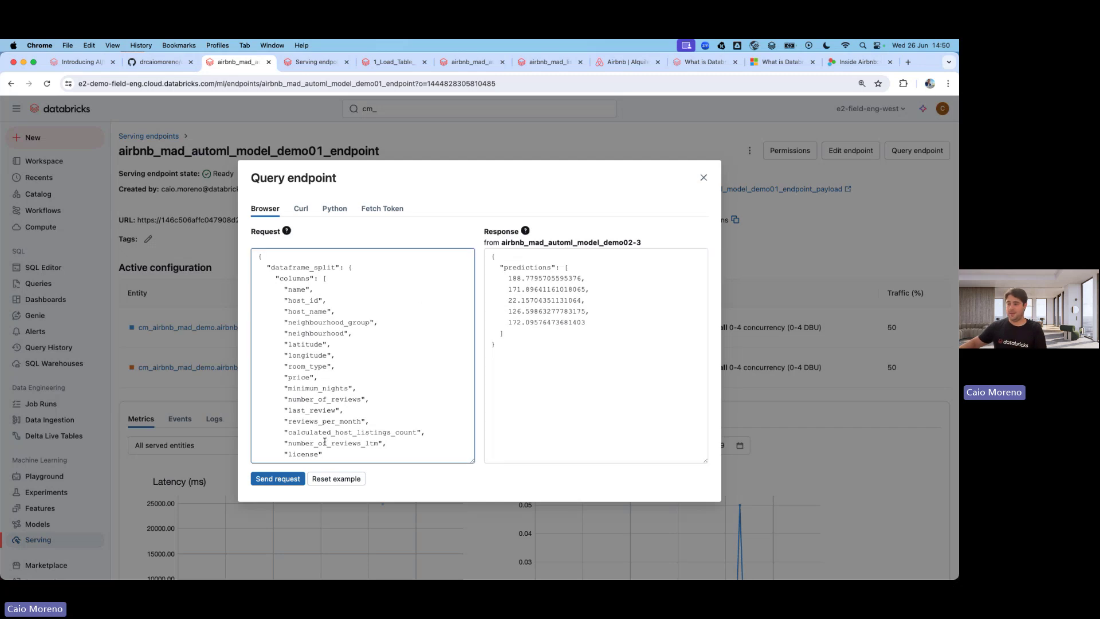
left_click(292, 479)
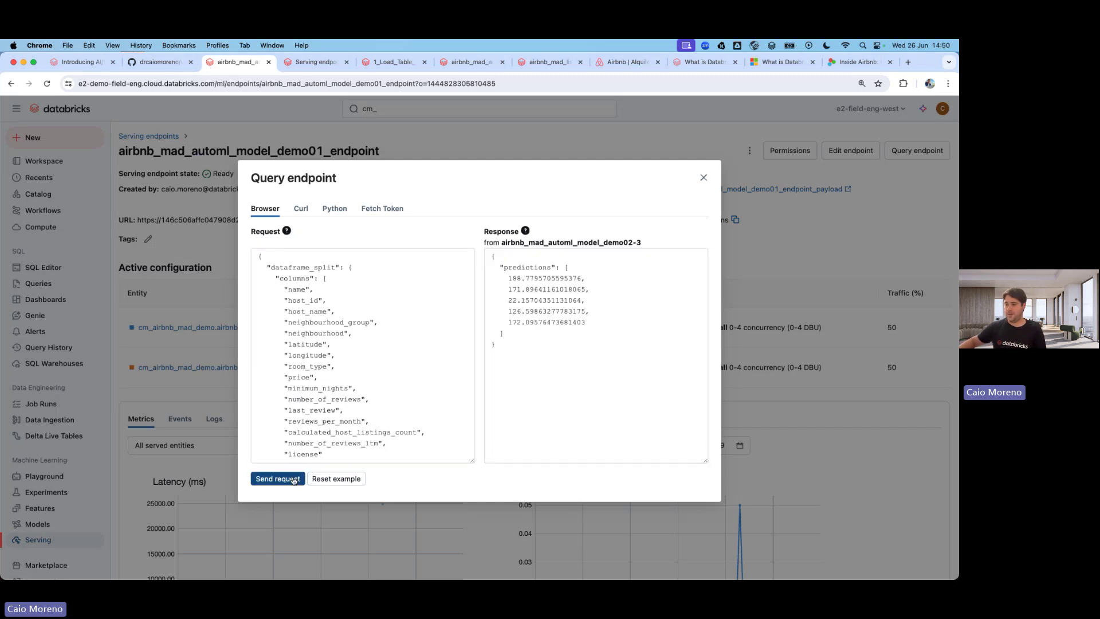
left_click(295, 478)
left_click(295, 478)
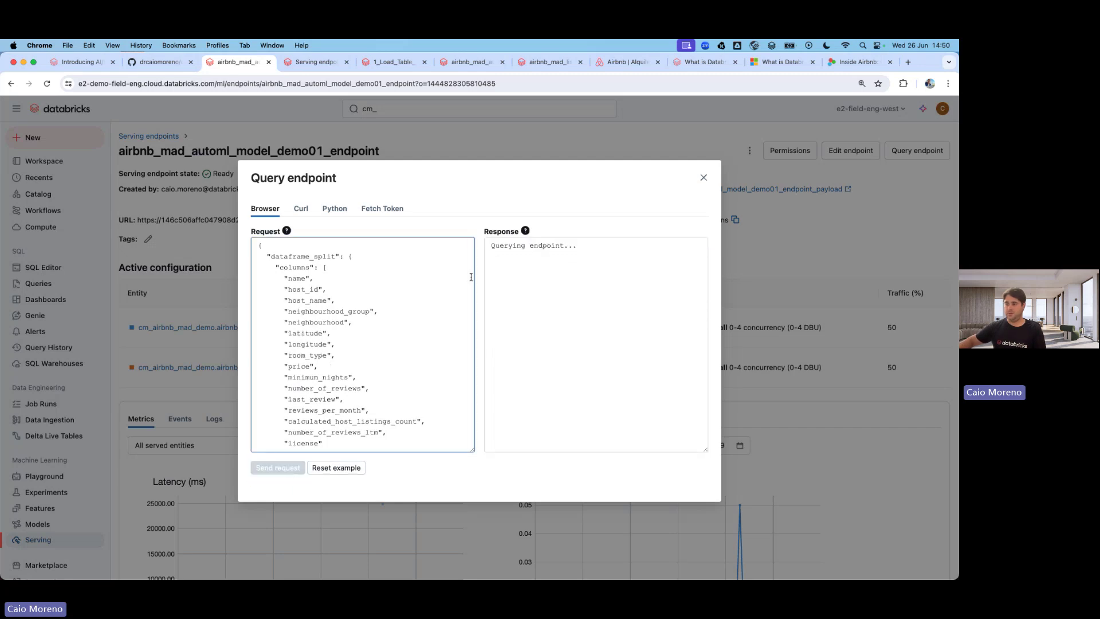
left_click(703, 177)
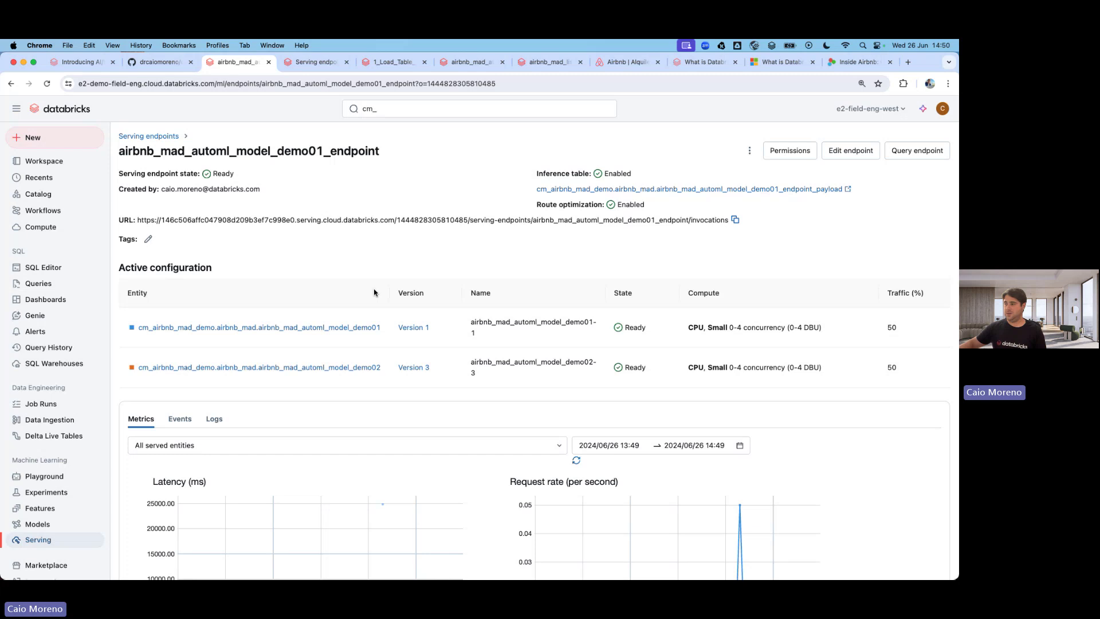
Bring up the e2e-ai-bi-genai-db-sql-hands-on-workshop GitHub repository page with its file list and README
left_click(161, 68)
scroll(404, 276, "up", 10)
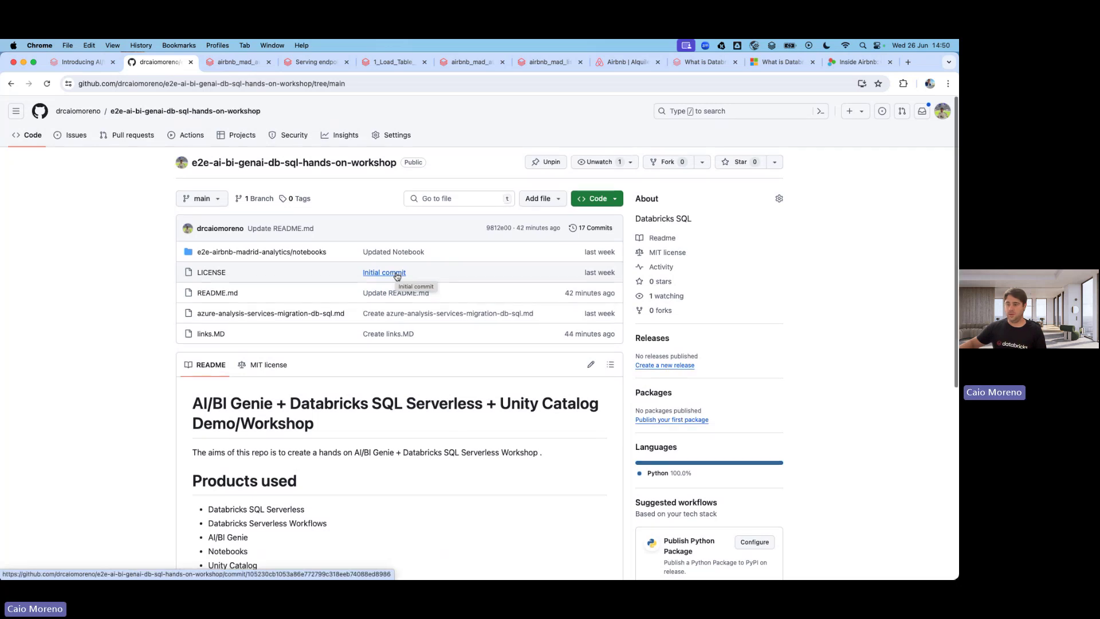
scroll(397, 276, "down", 5)
scroll(393, 275, "up", 6)
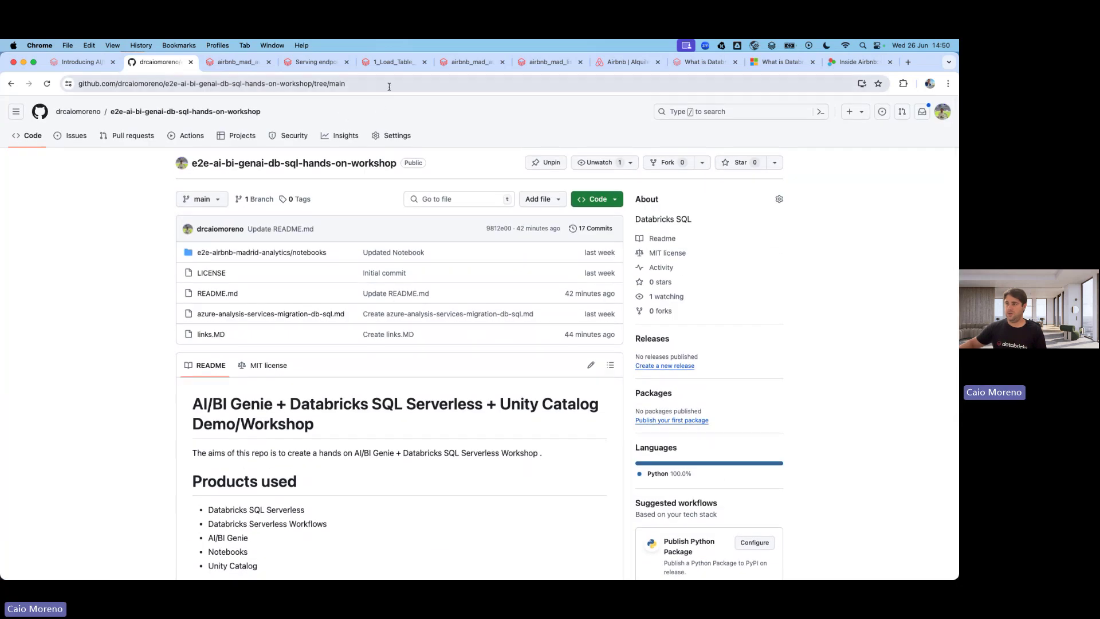
Return to the 1_Load_Table_Listing notebook and scroll through its load cells, ending at the Airbnb Madrid Listing Analytics title
left_click(391, 62)
scroll(384, 265, "up", 3)
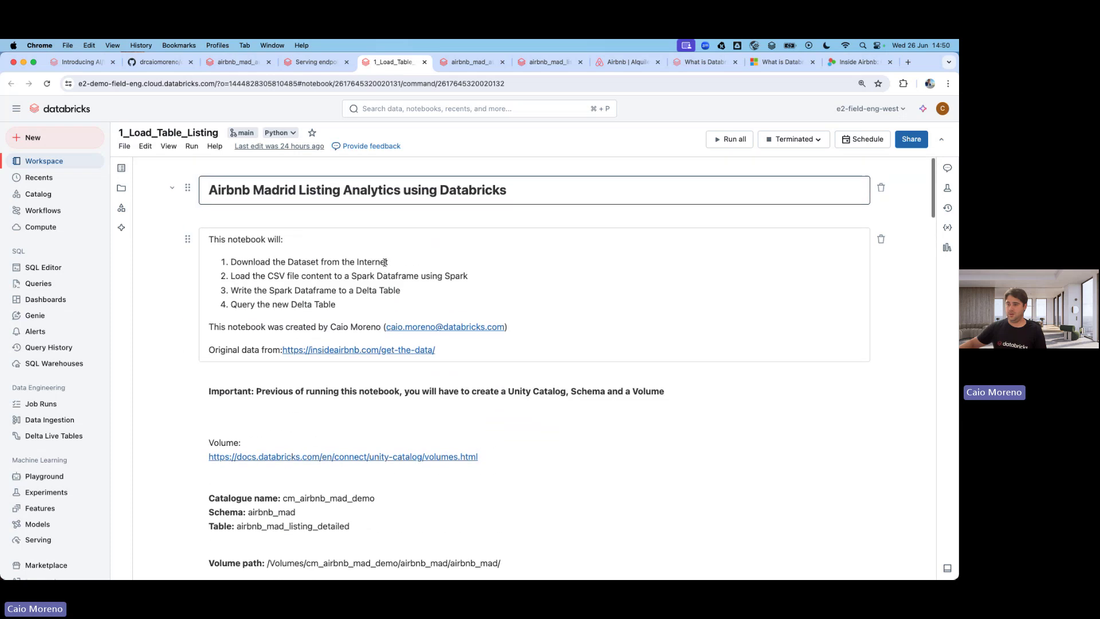
scroll(384, 264, "down", 8)
scroll(384, 263, "down", 8)
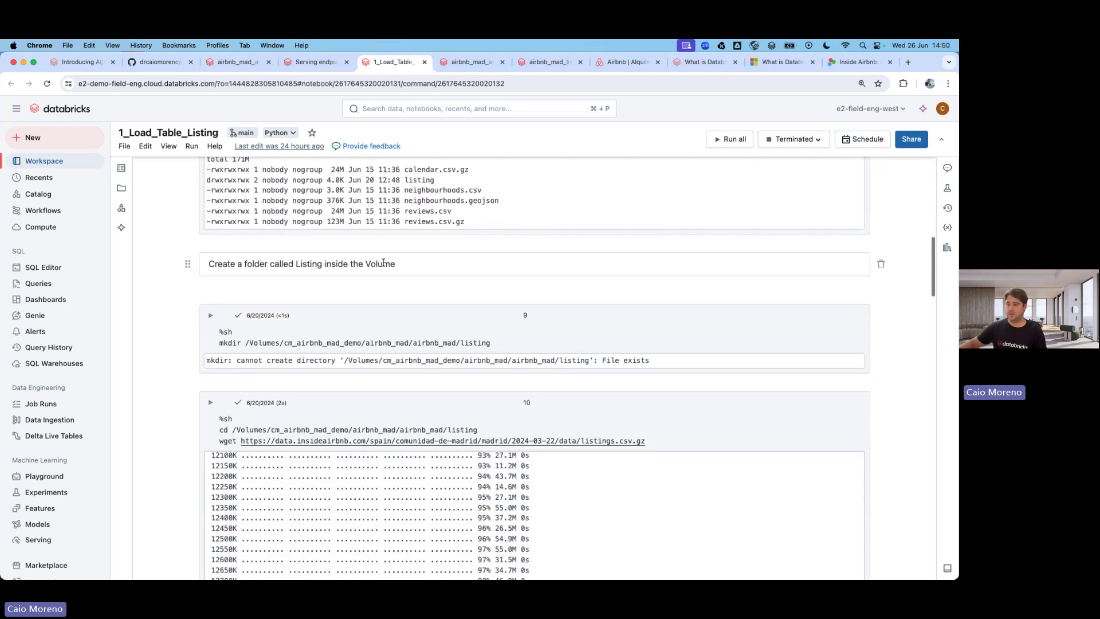
scroll(383, 266, "up", 12)
scroll(383, 265, "up", 3)
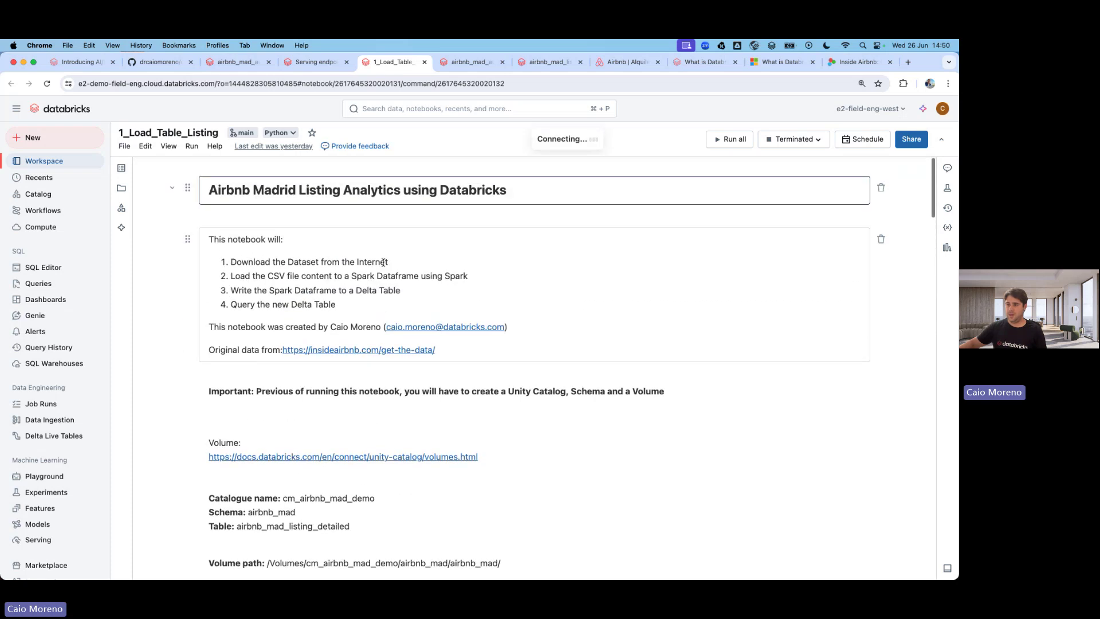
scroll(344, 301, "down", 1)
scroll(317, 301, "down", 2)
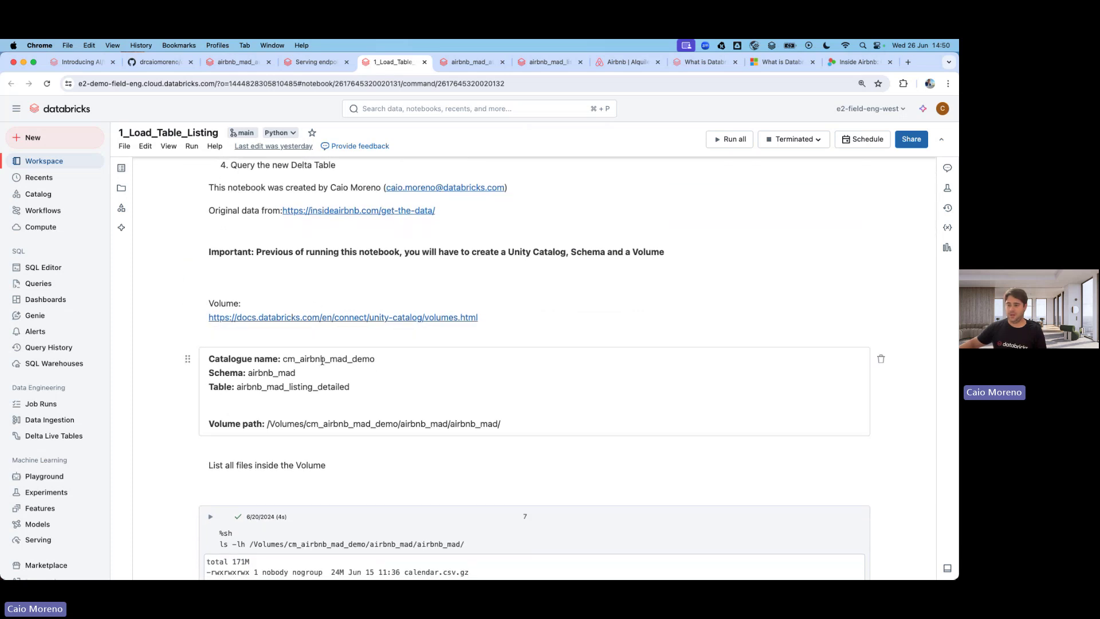
scroll(276, 373, "down", 15)
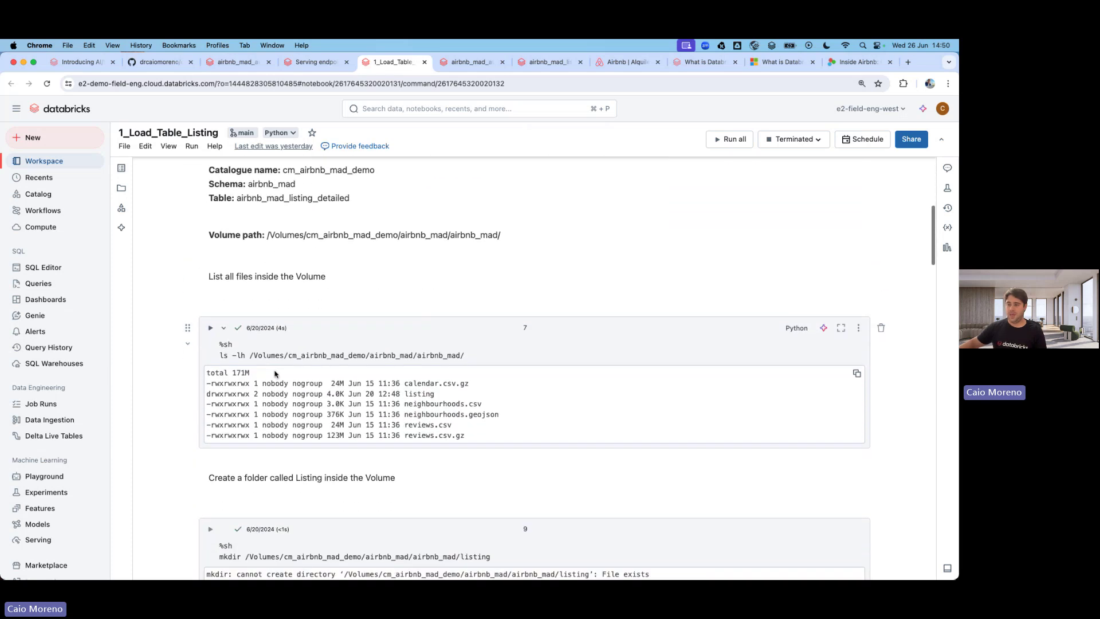
scroll(275, 374, "down", 20)
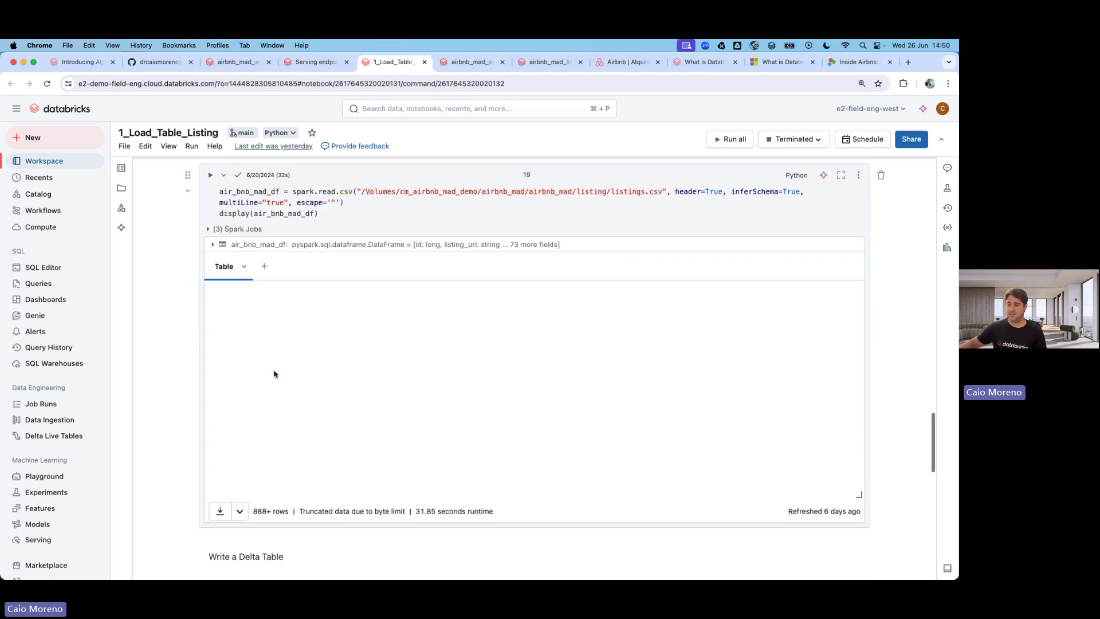
scroll(273, 373, "down", 3)
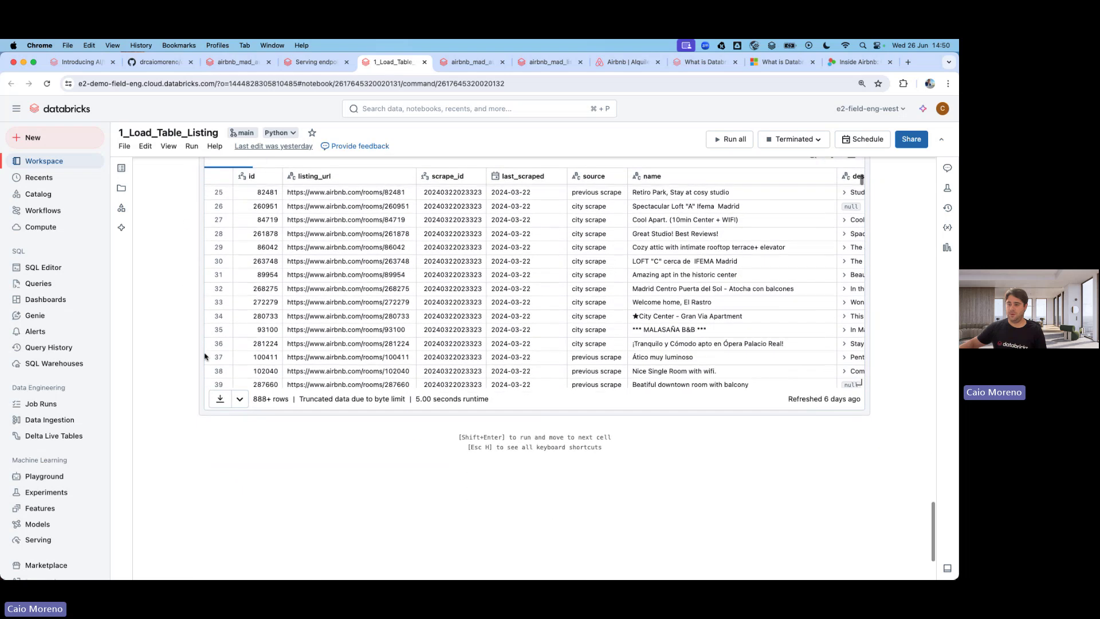
scroll(229, 356, "up", 15)
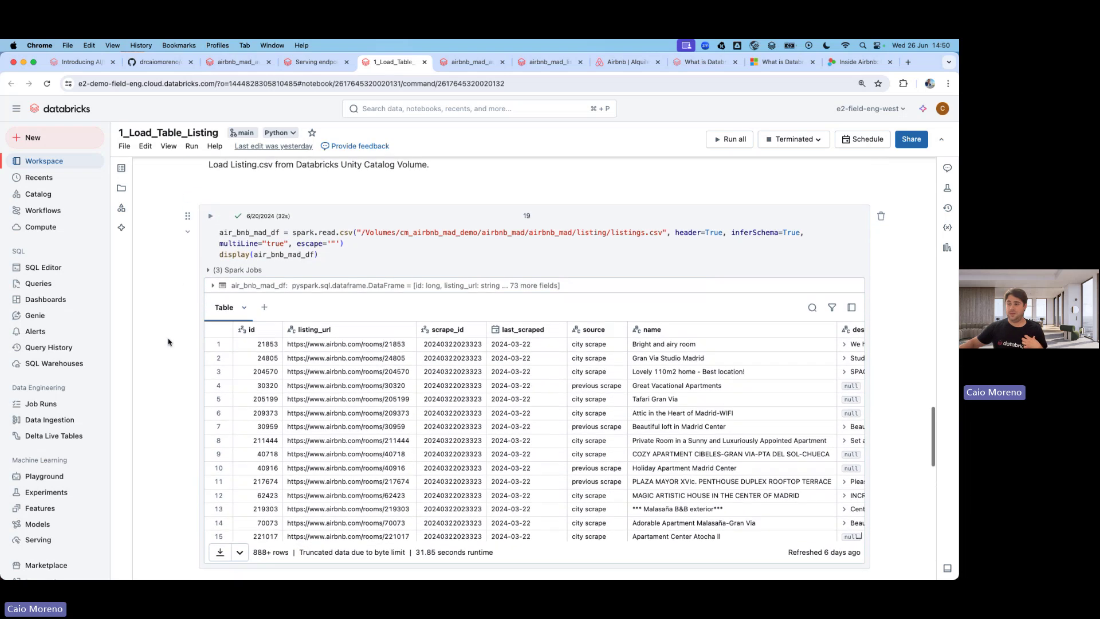
scroll(168, 342, "down", 4)
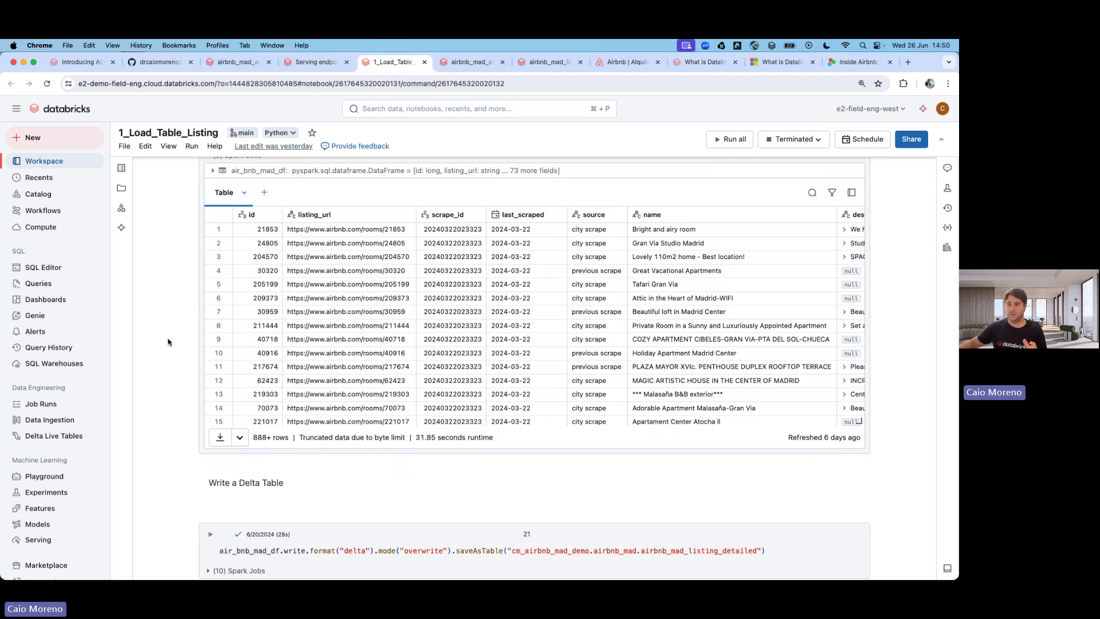
scroll(167, 343, "up", 20)
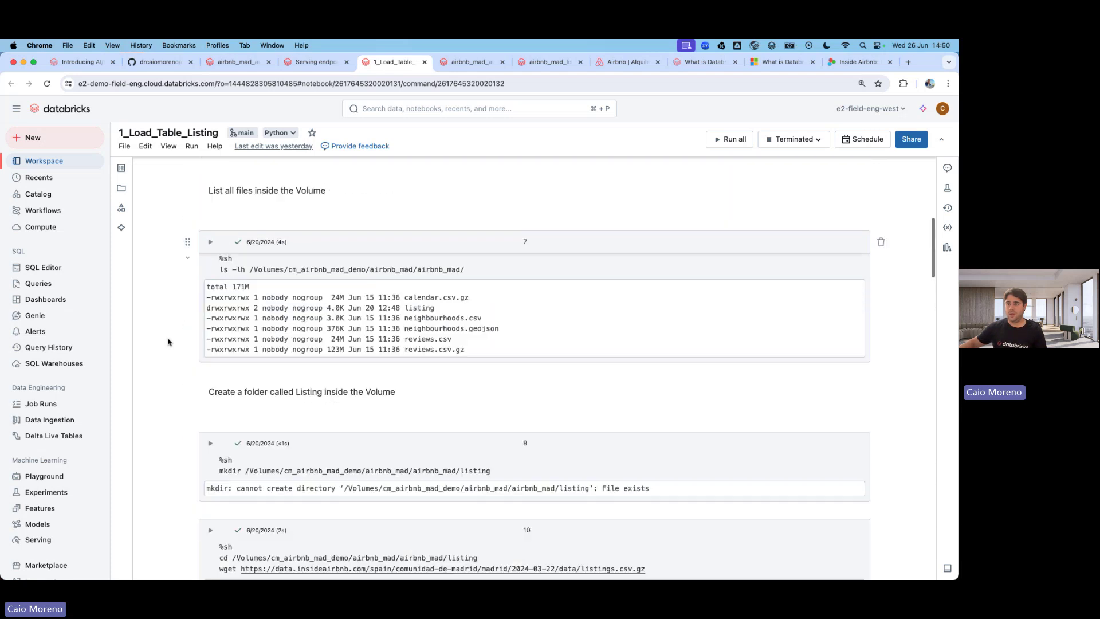
scroll(168, 342, "up", 15)
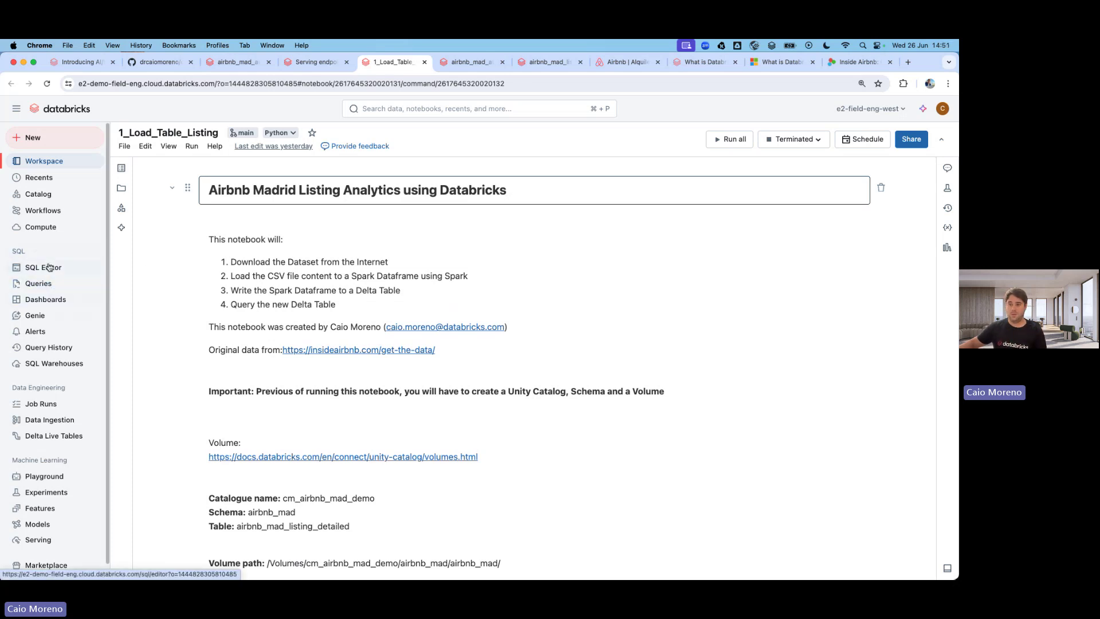
Start a new SQL warehouse from Compute > SQL warehouses and choose the 2X-Small cluster size under Advanced options
left_click(48, 234)
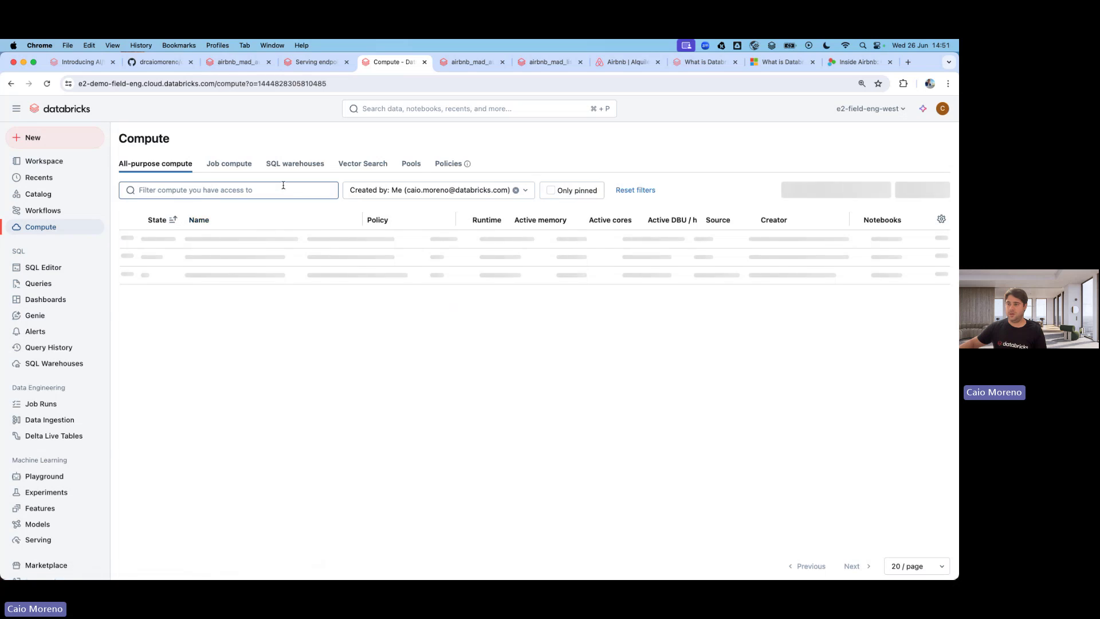
left_click(284, 165)
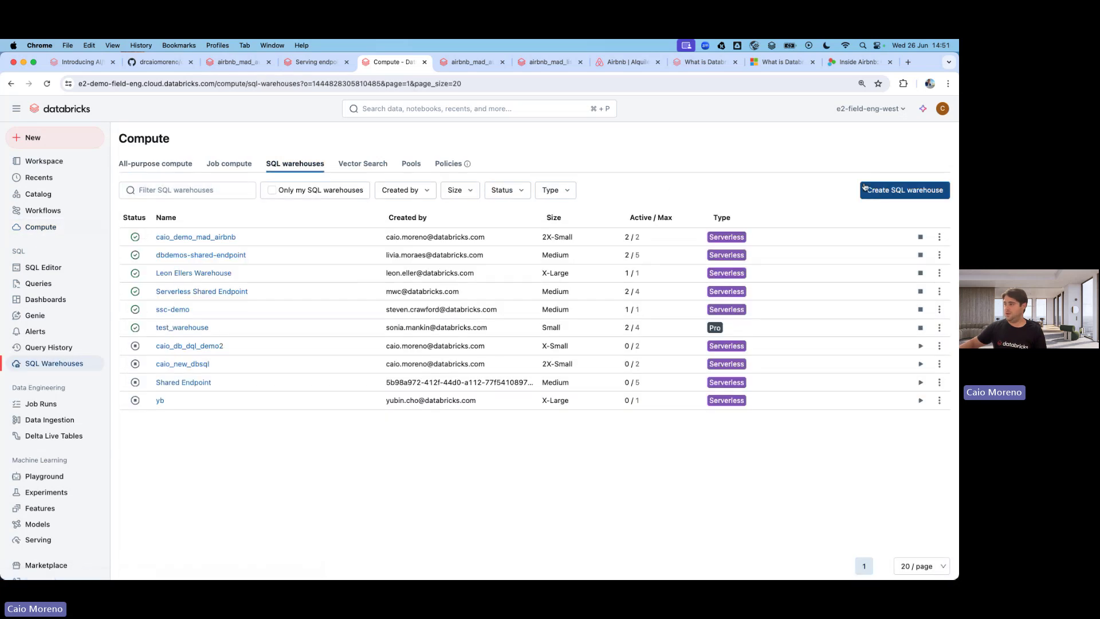
left_click(877, 191)
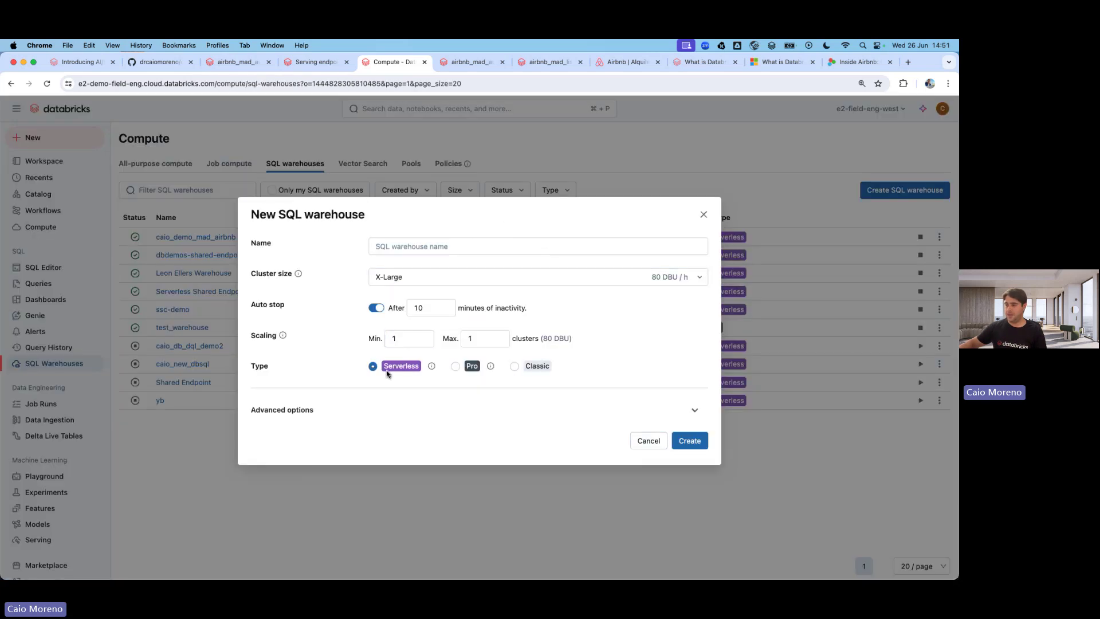
left_click(427, 409)
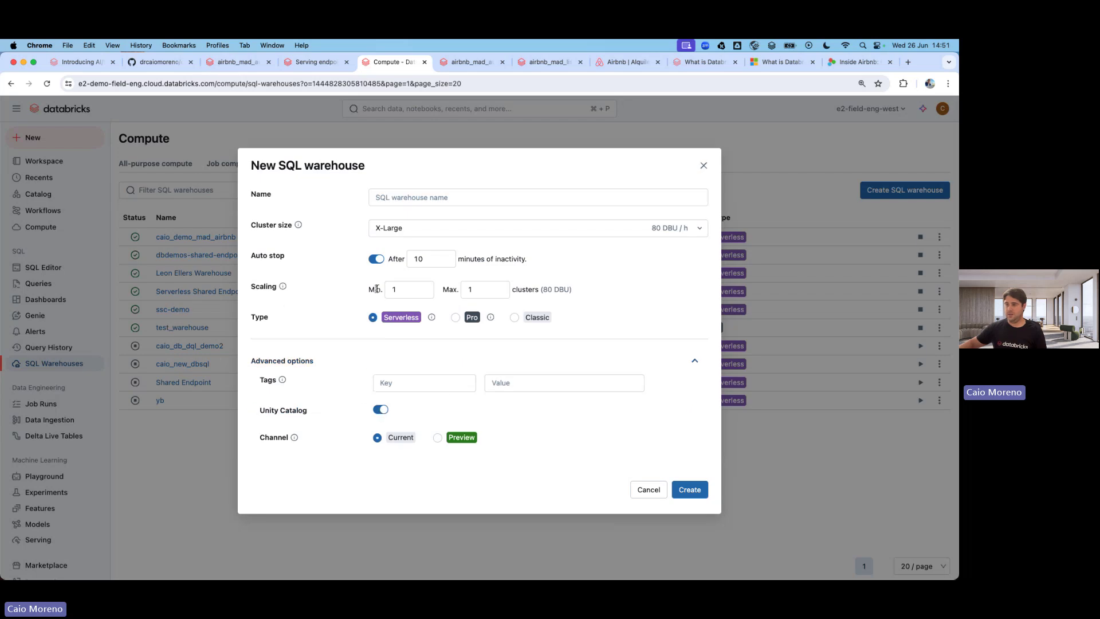
left_click(395, 232)
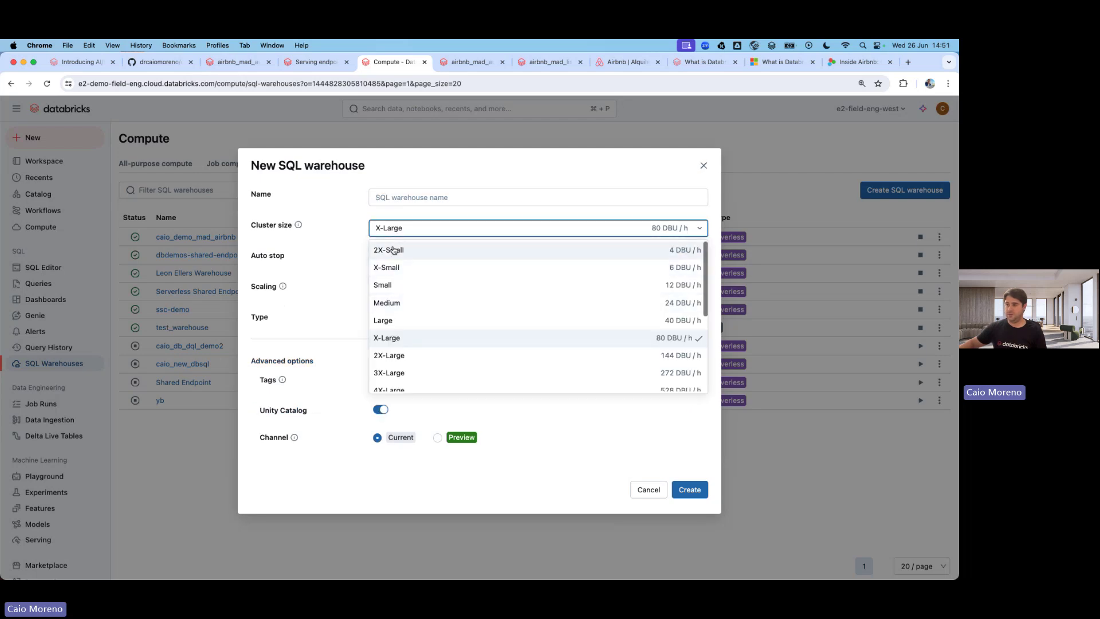
left_click(393, 249)
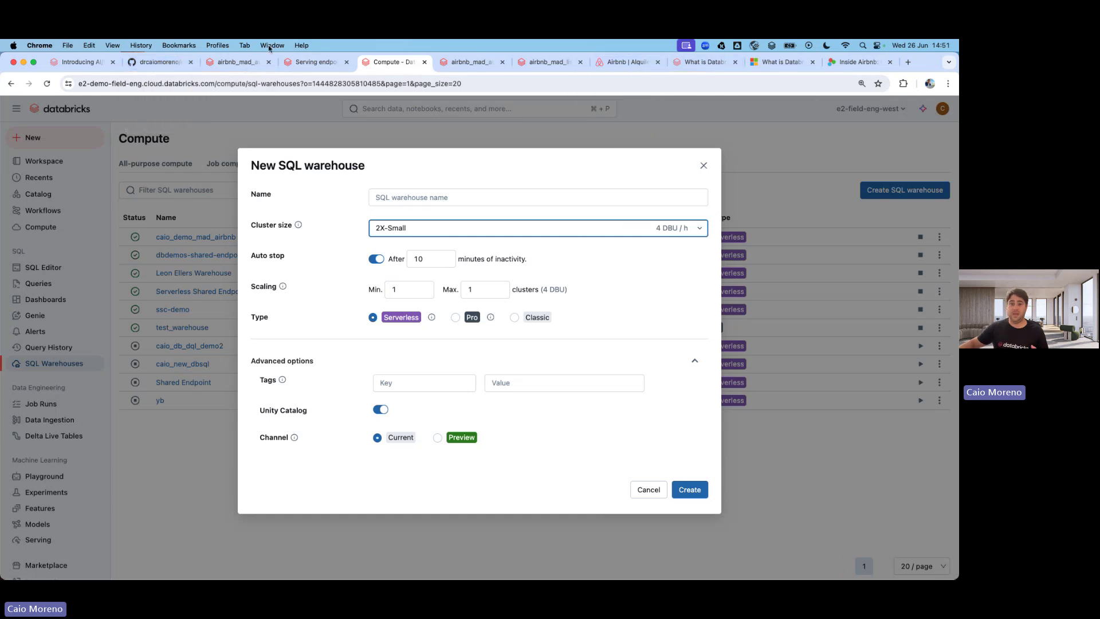
Switch to GitHub and browse the repository owner's profile page
left_click(159, 59)
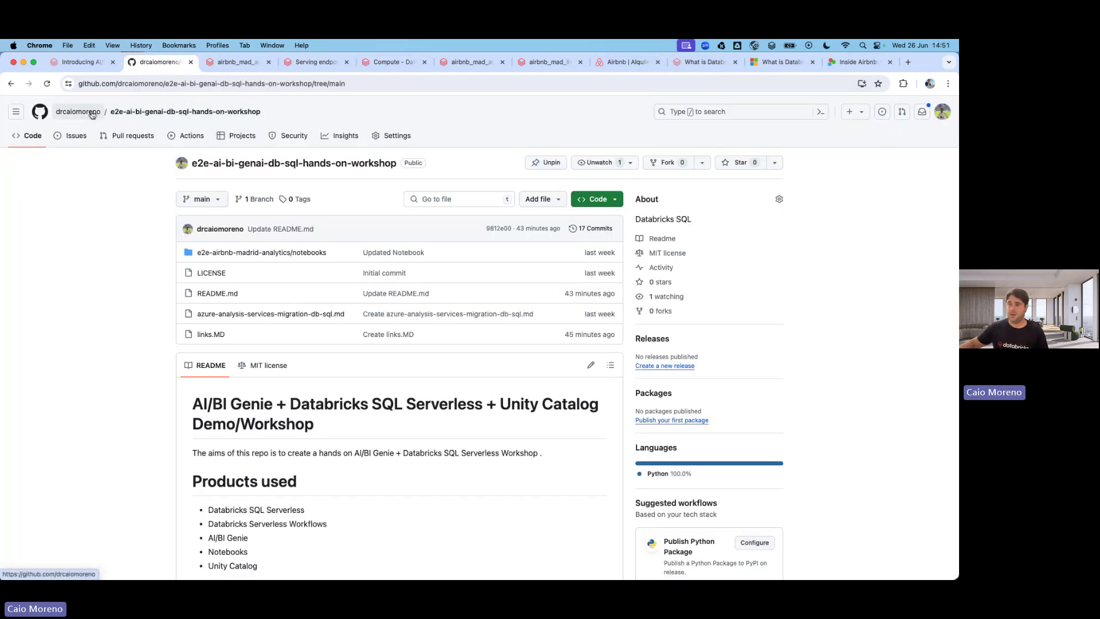
mouse_move(84, 110)
left_click(241, 166)
scroll(314, 307, "down", 5)
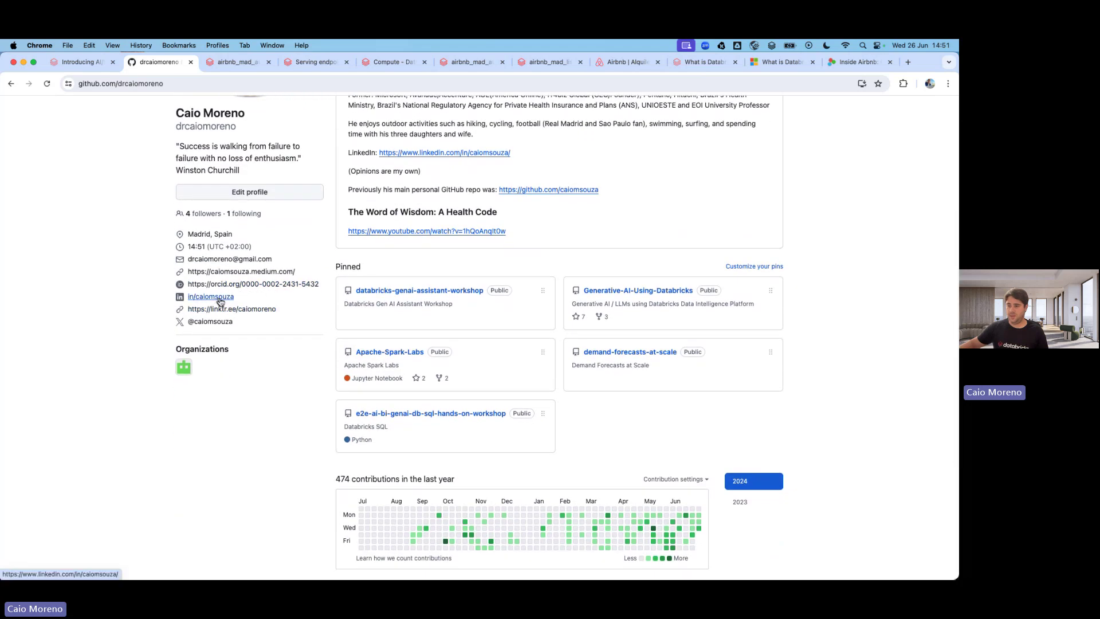
scroll(313, 333, "up", 1)
scroll(312, 332, "up", 5)
scroll(333, 335, "down", 5)
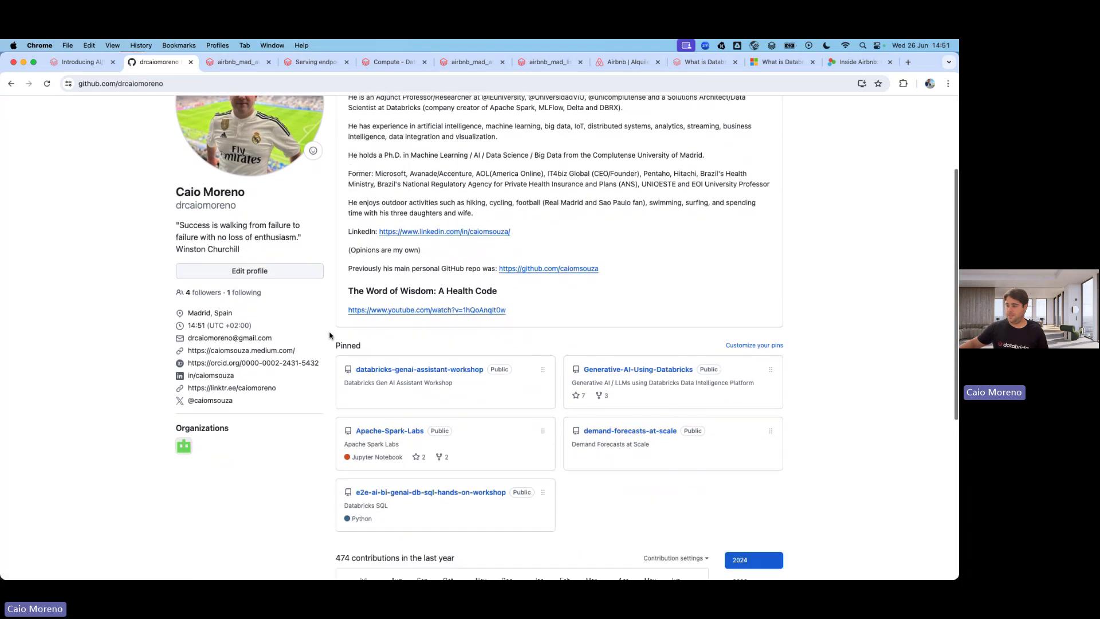
Open the pinned e2e-ai-bi-genai-db-sql-hands-on-workshop repository and scroll through its README
left_click(371, 425)
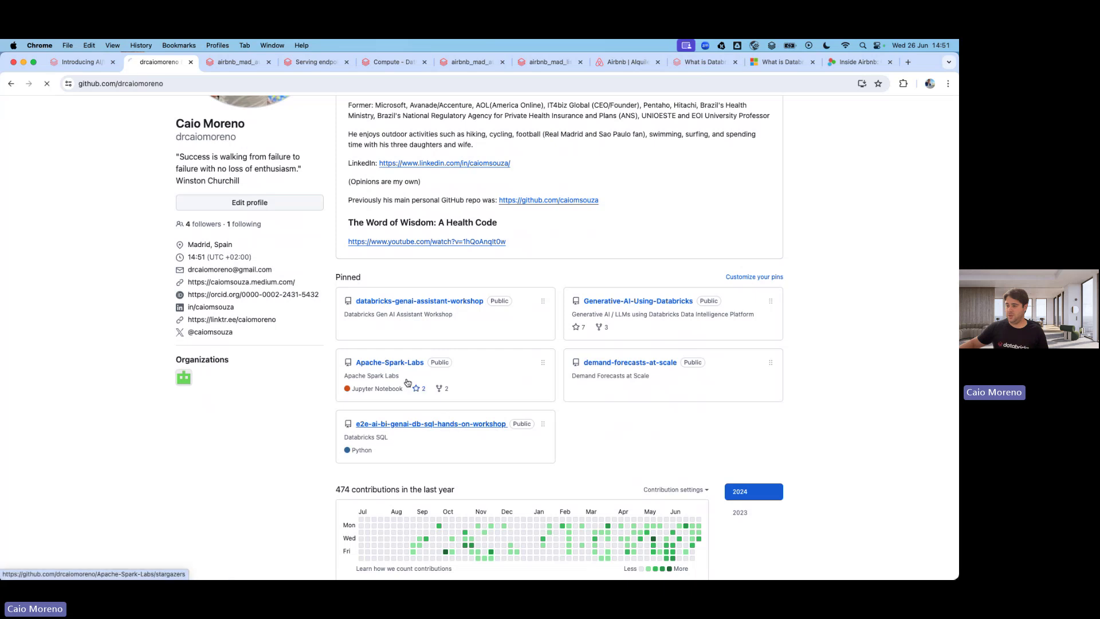
scroll(331, 290, "down", 8)
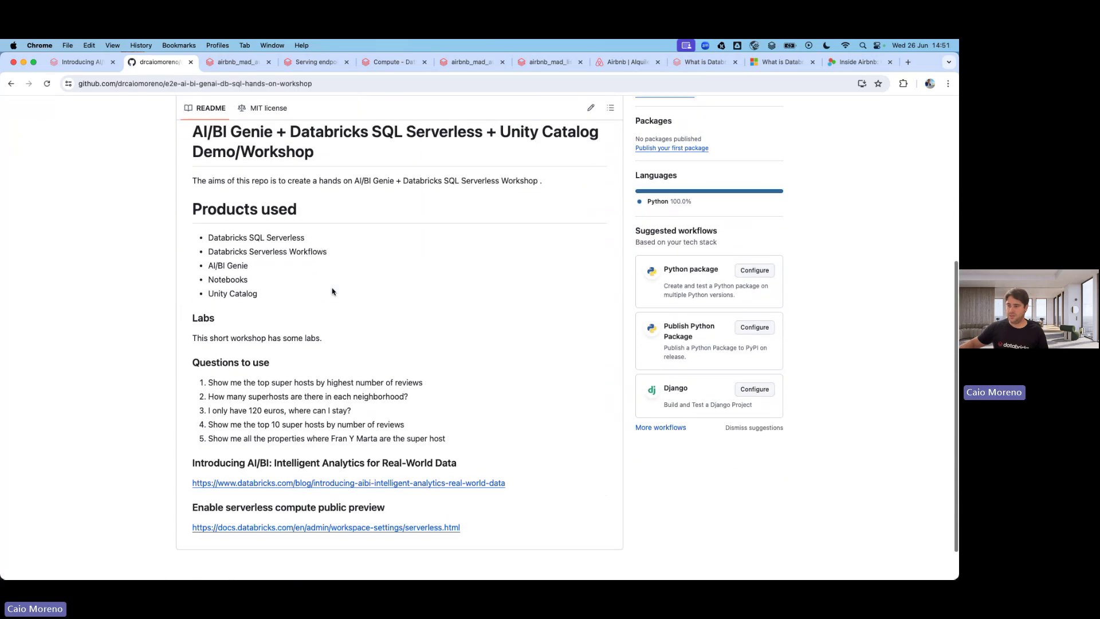
scroll(332, 291, "down", 1)
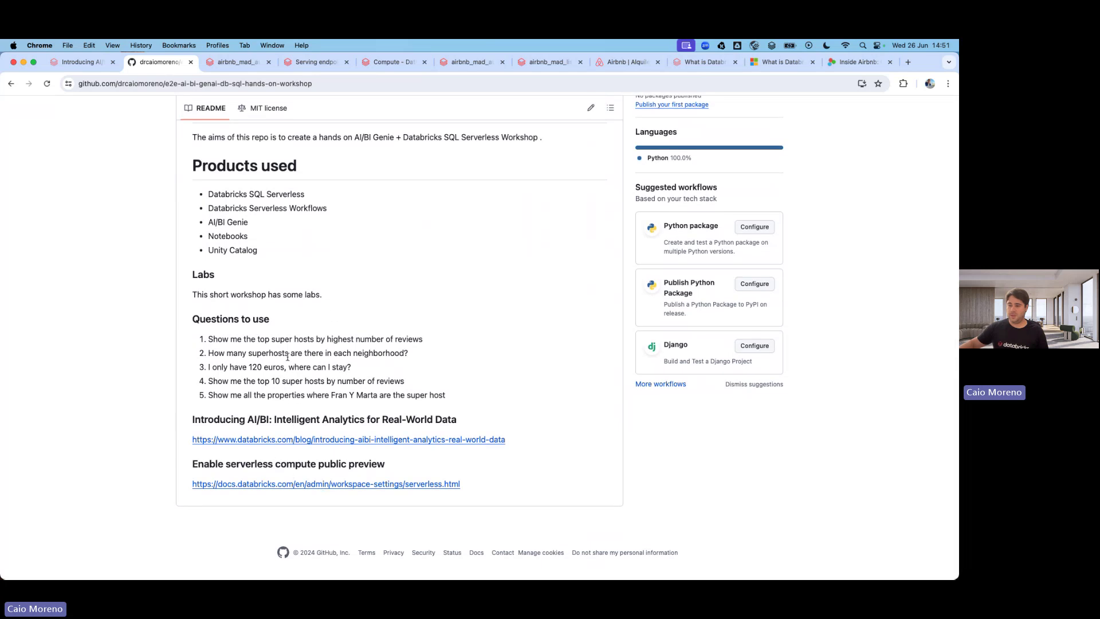
scroll(314, 330, "up", 10)
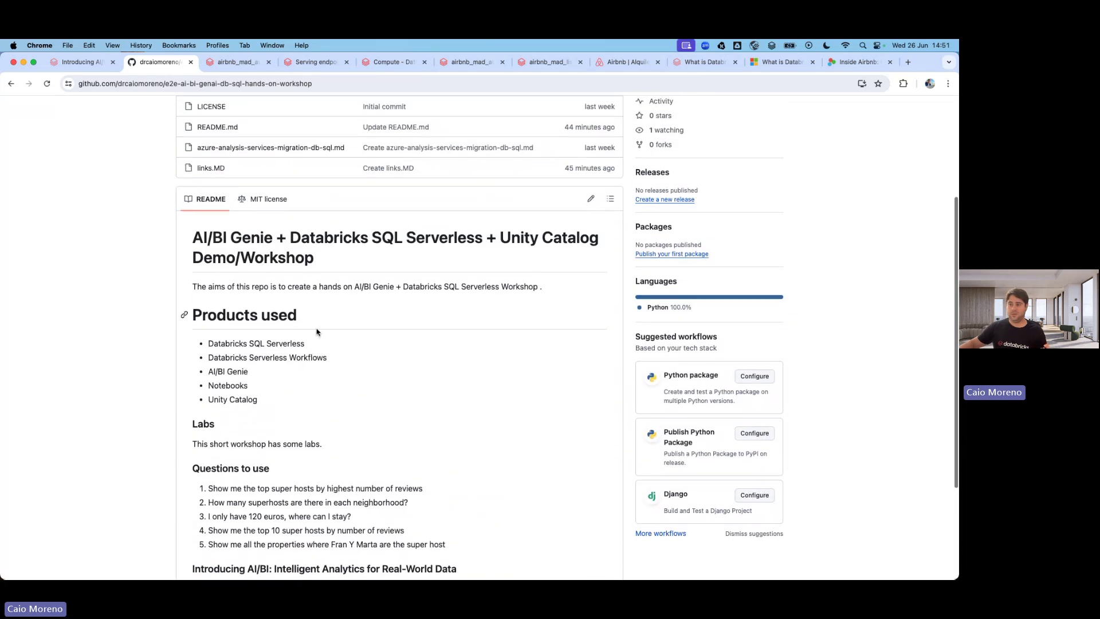